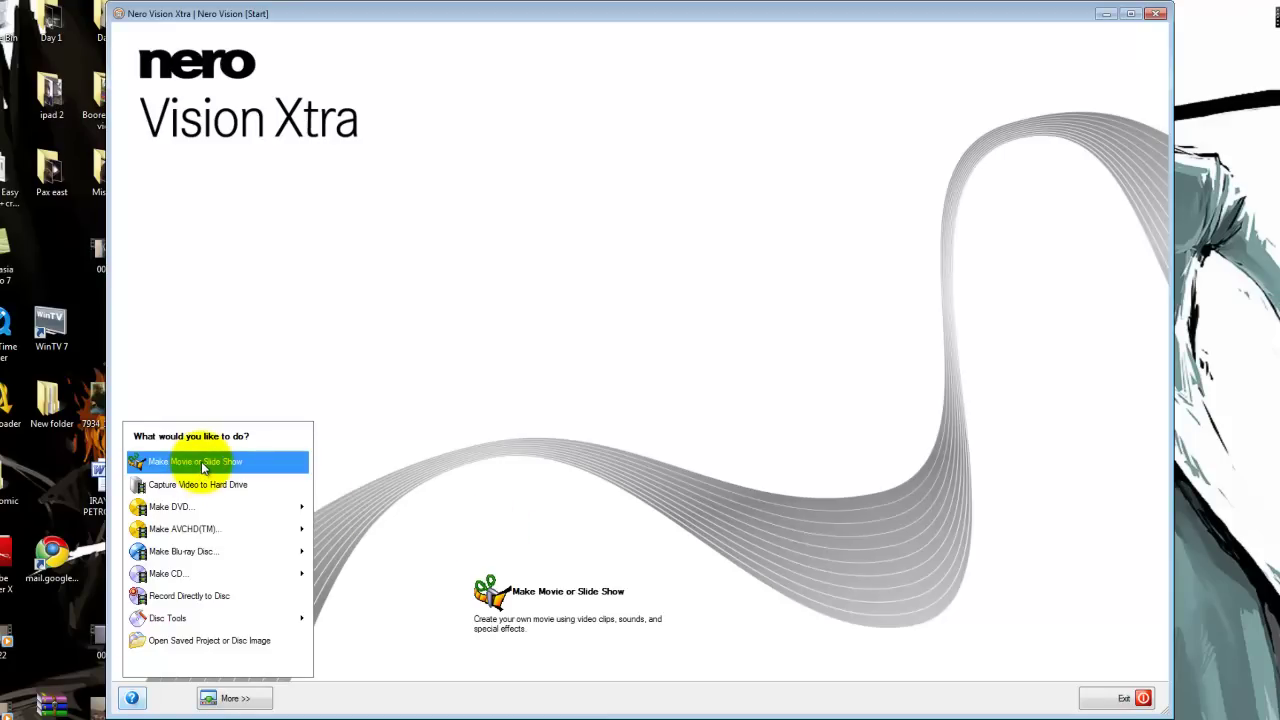
Step: Create a new NTSC HDTV Basic HD (1280x720) movie named Enercell Review with Surround 5.1 audio
click(203, 464)
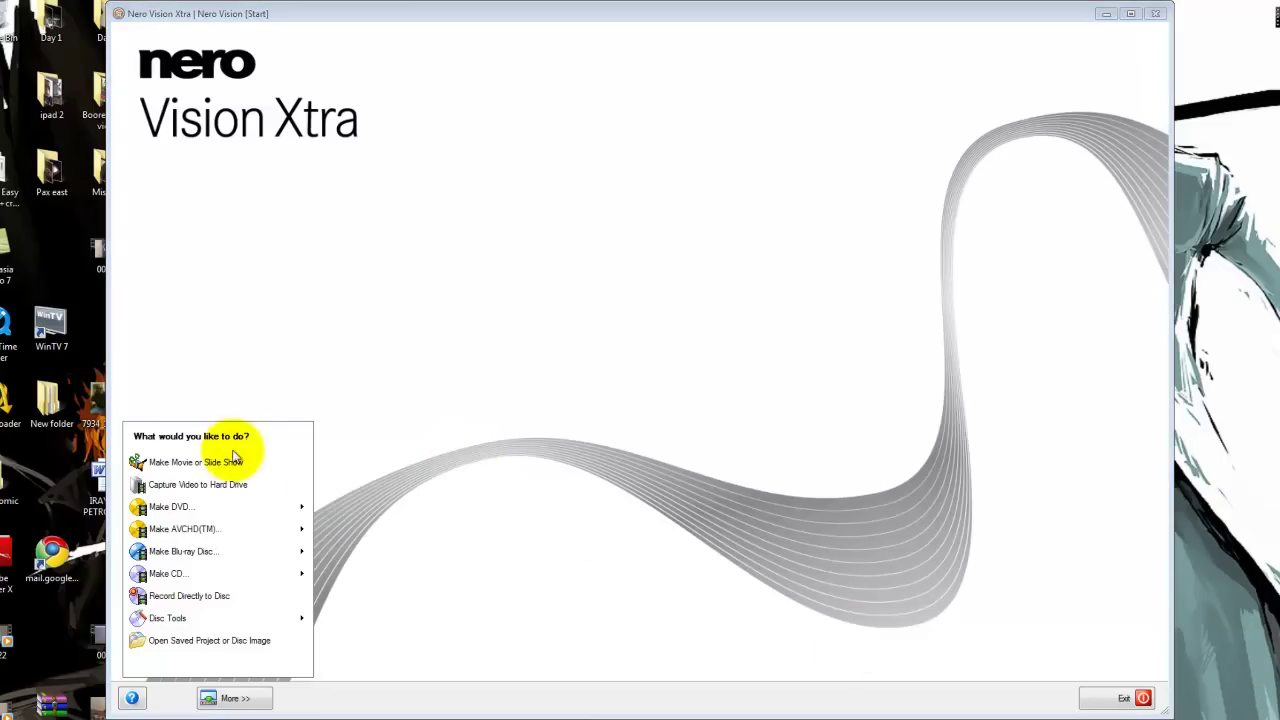
click(240, 464)
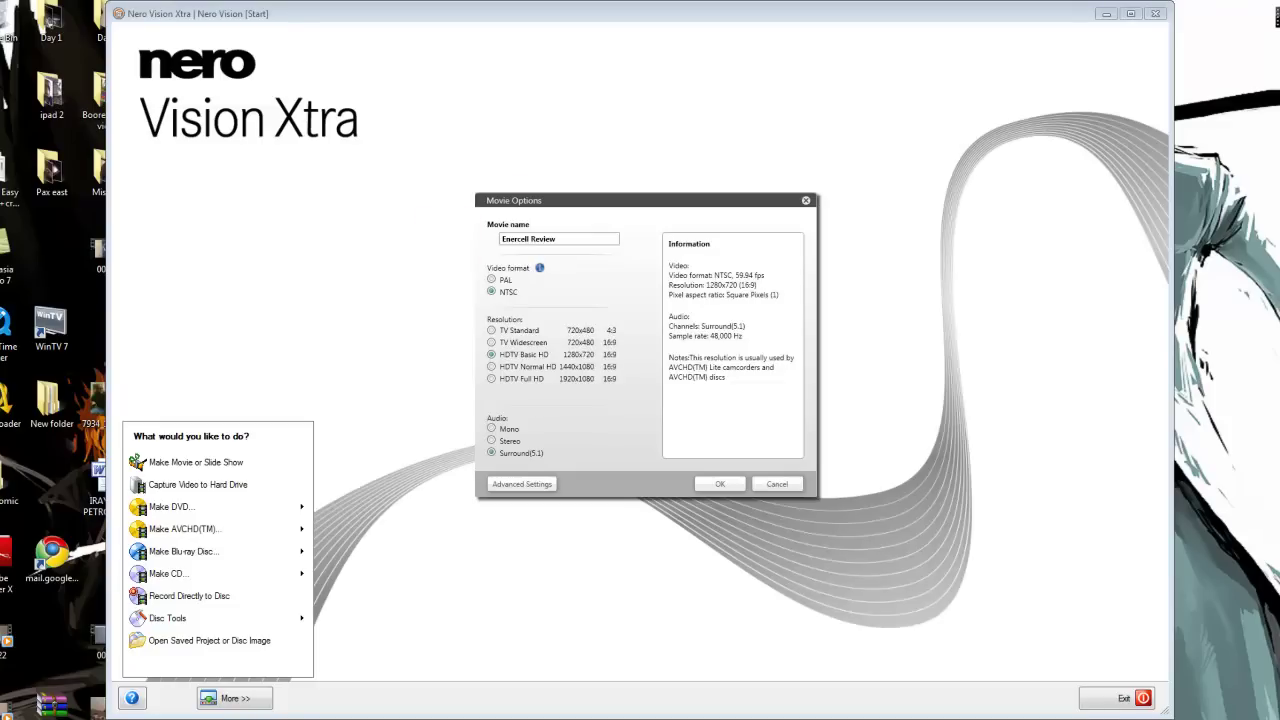
key(Return)
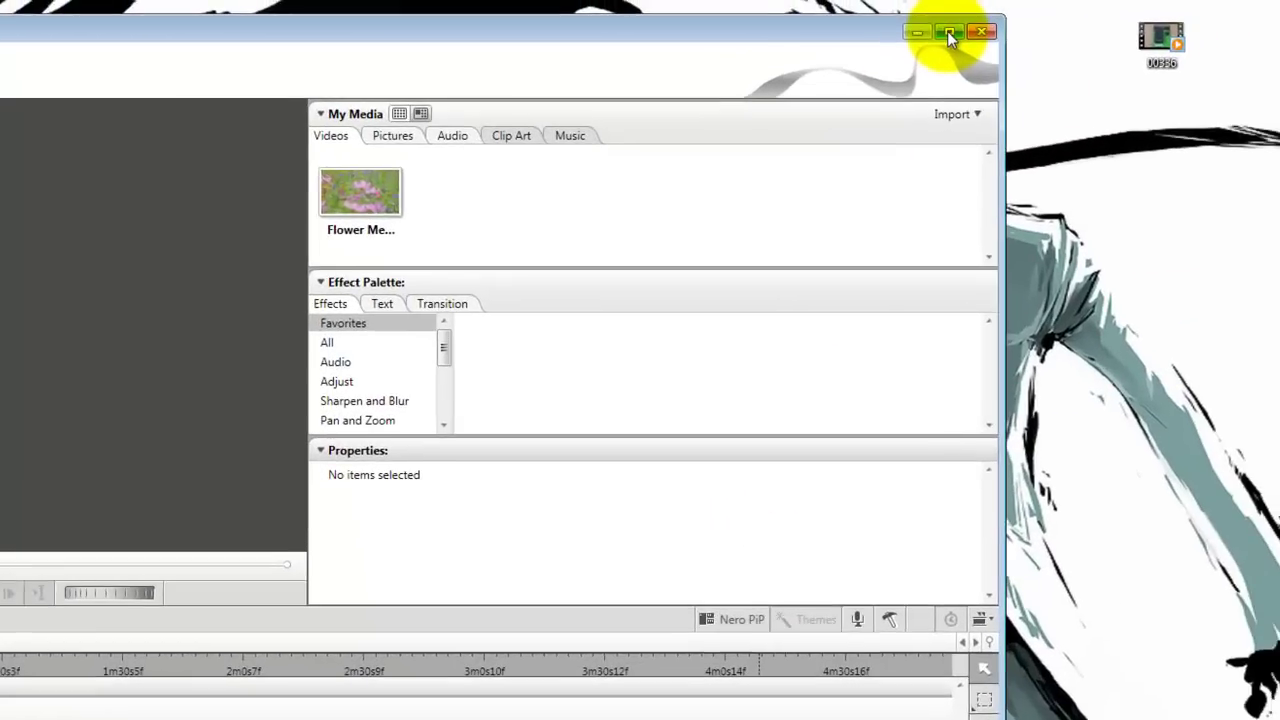
Step: Maximize the editor and browse the Pictures, Audio, Clip Art and Music library tabs
click(948, 32)
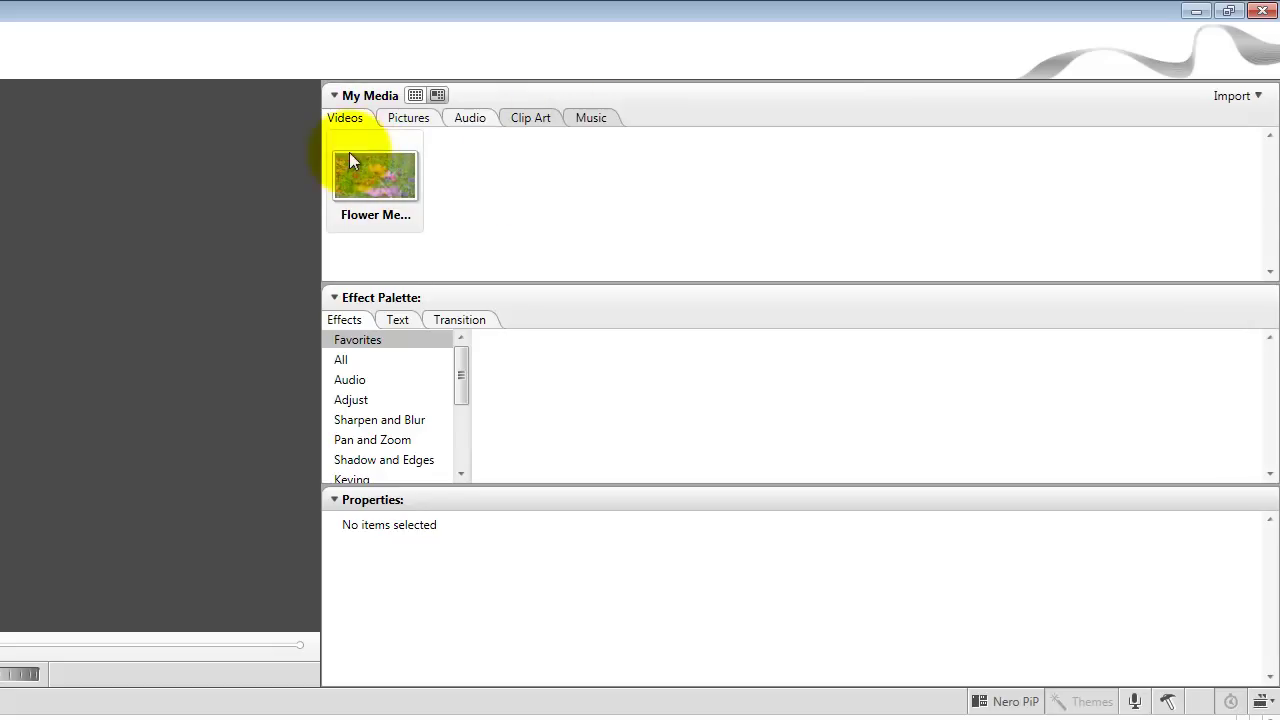
click(404, 119)
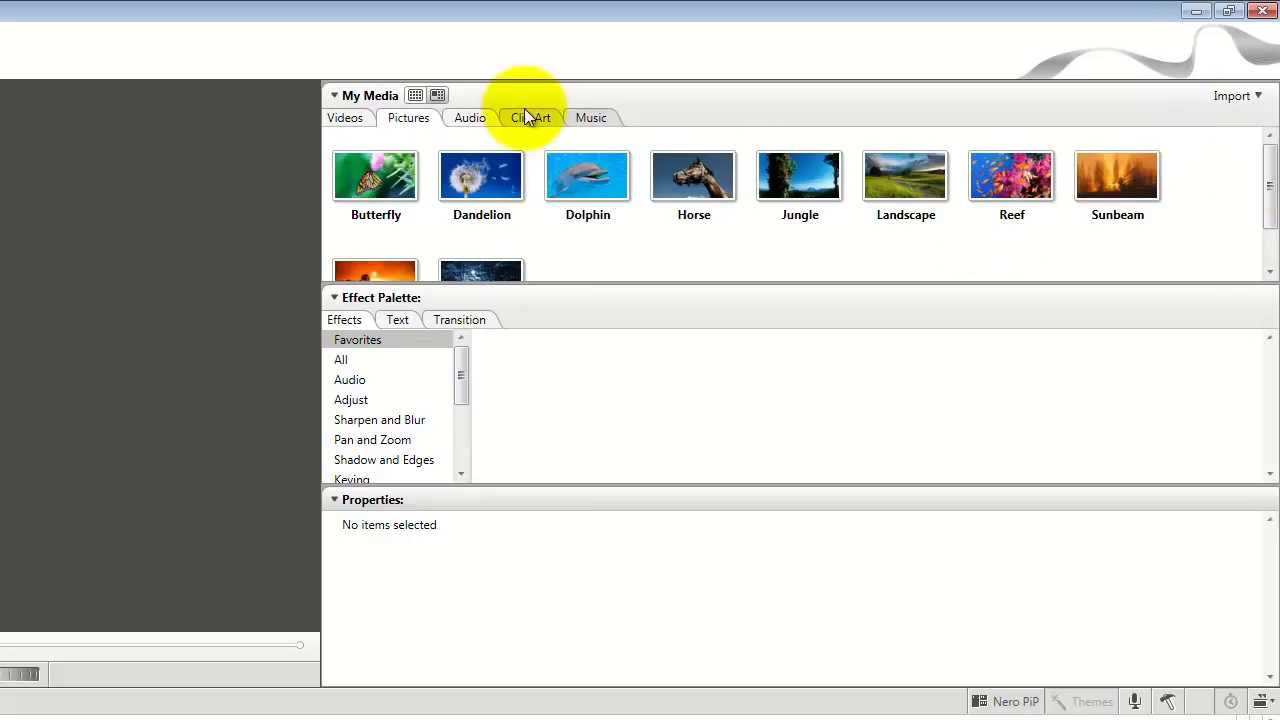
click(474, 117)
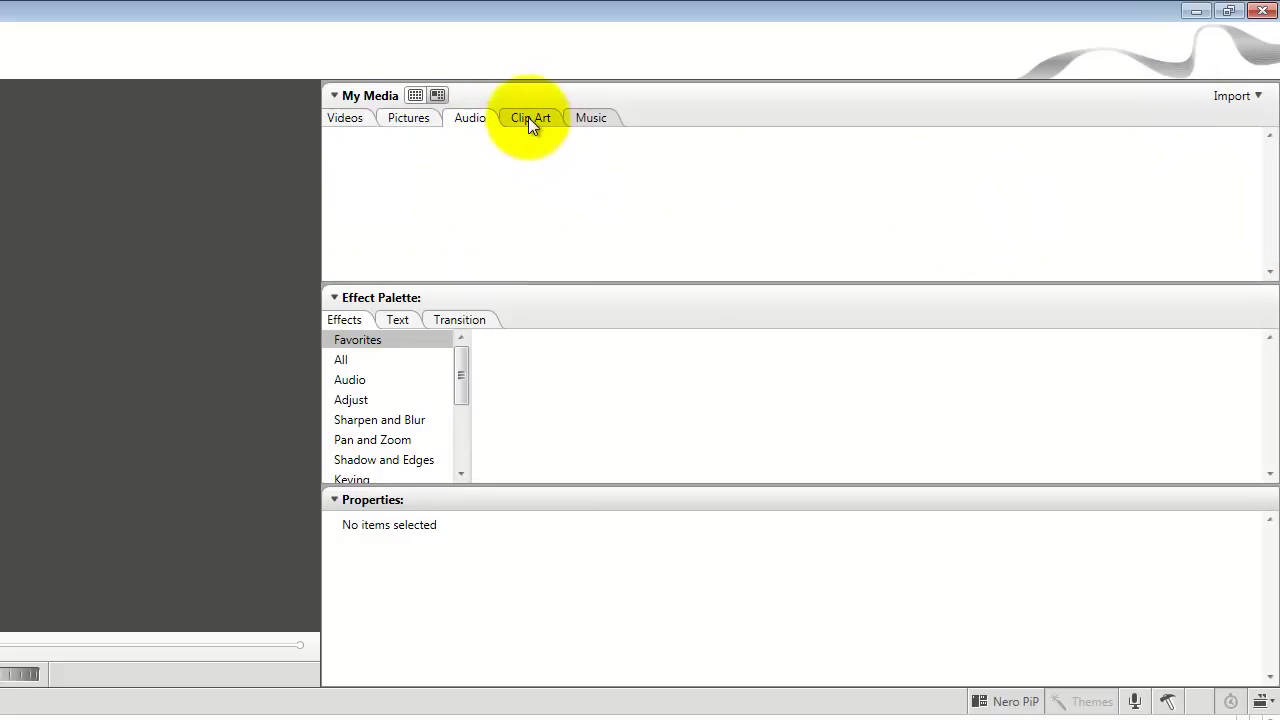
click(533, 120)
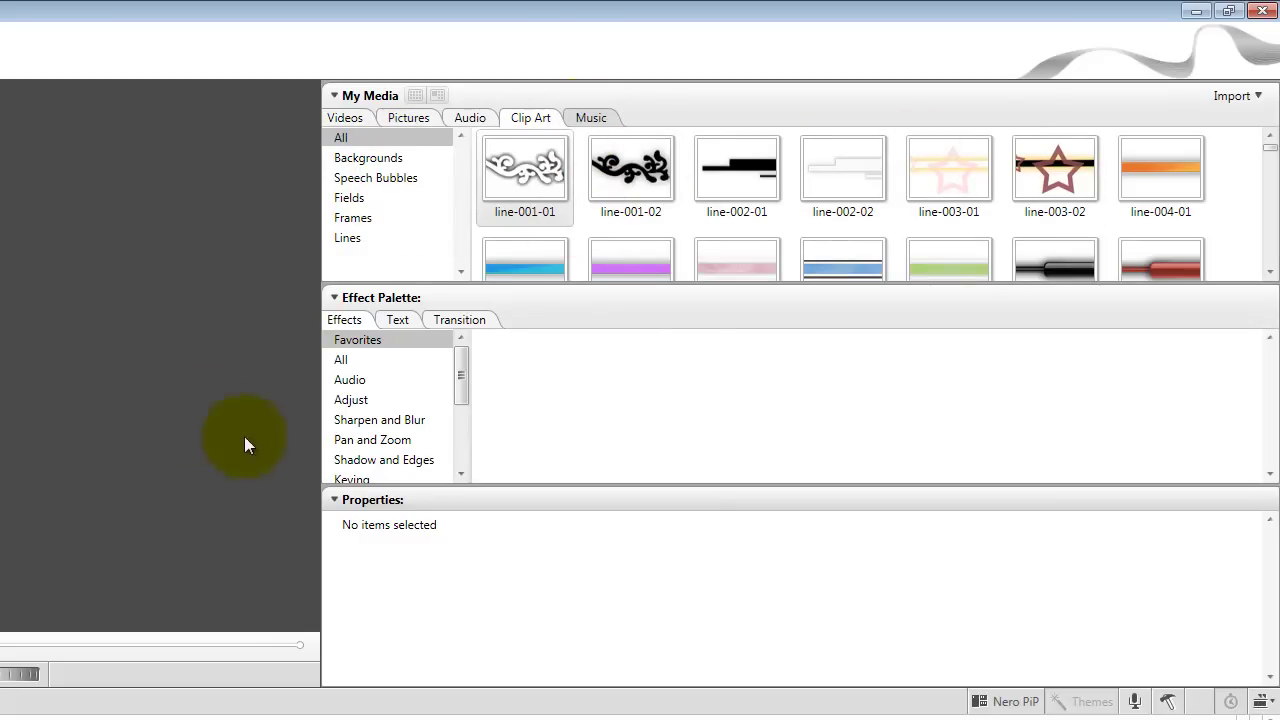
click(597, 119)
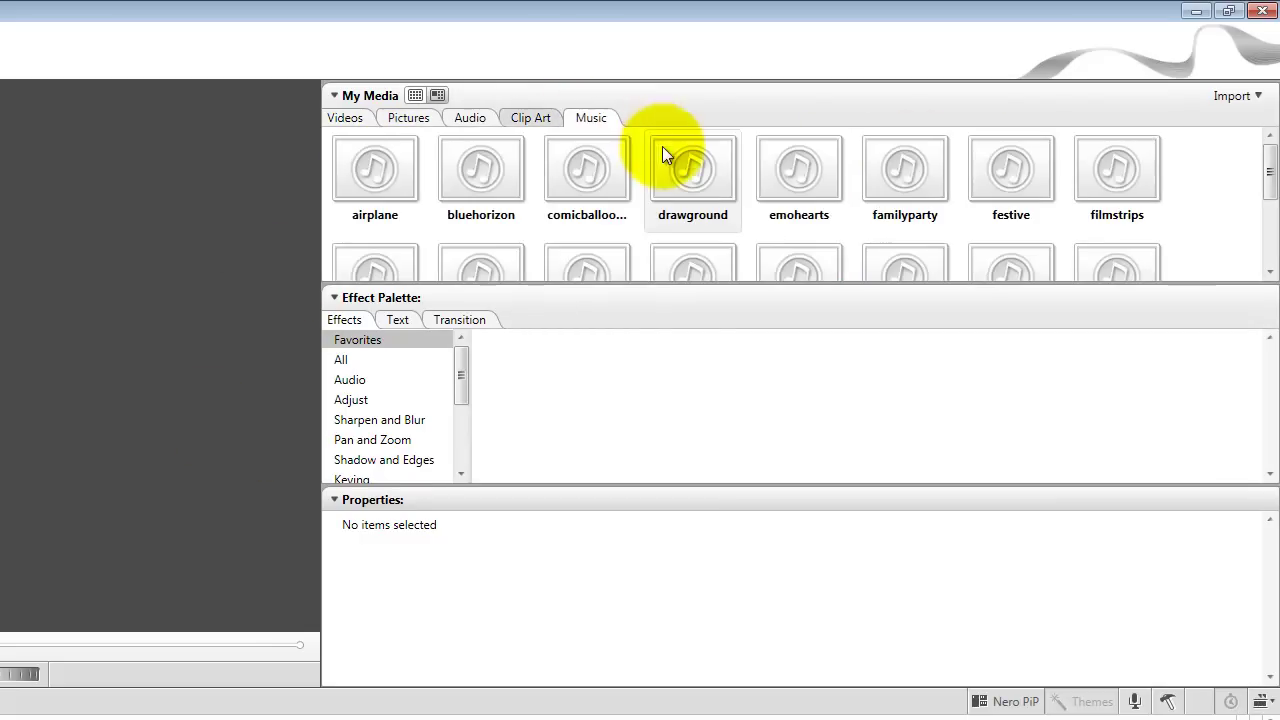
Step: Check the import options and collapse the Effect Palette panel
drag(1264, 170, 1268, 229)
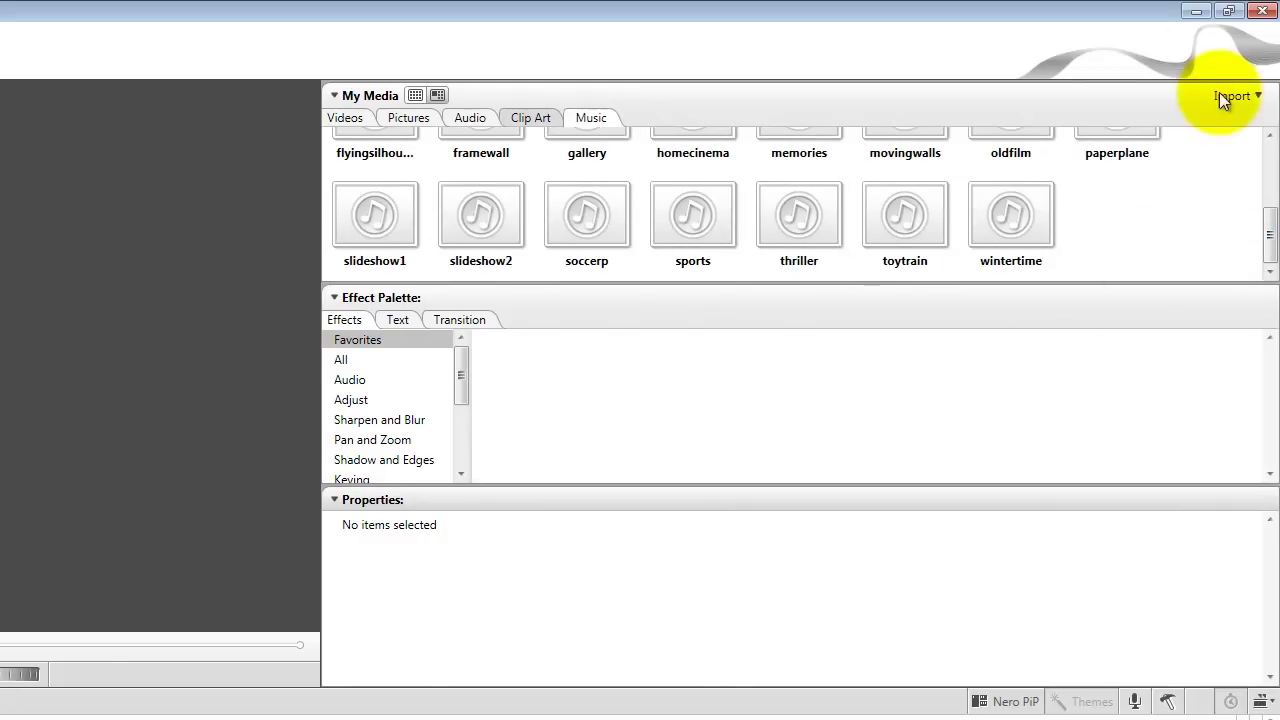
click(1245, 97)
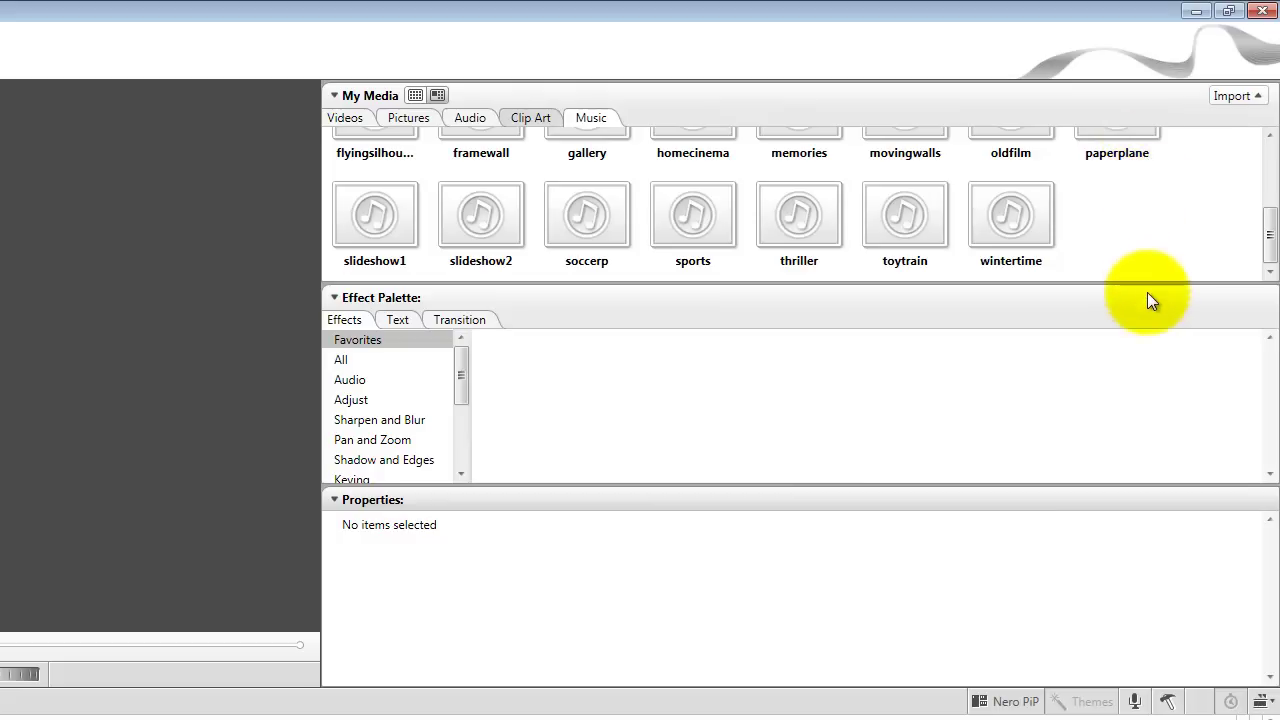
click(827, 306)
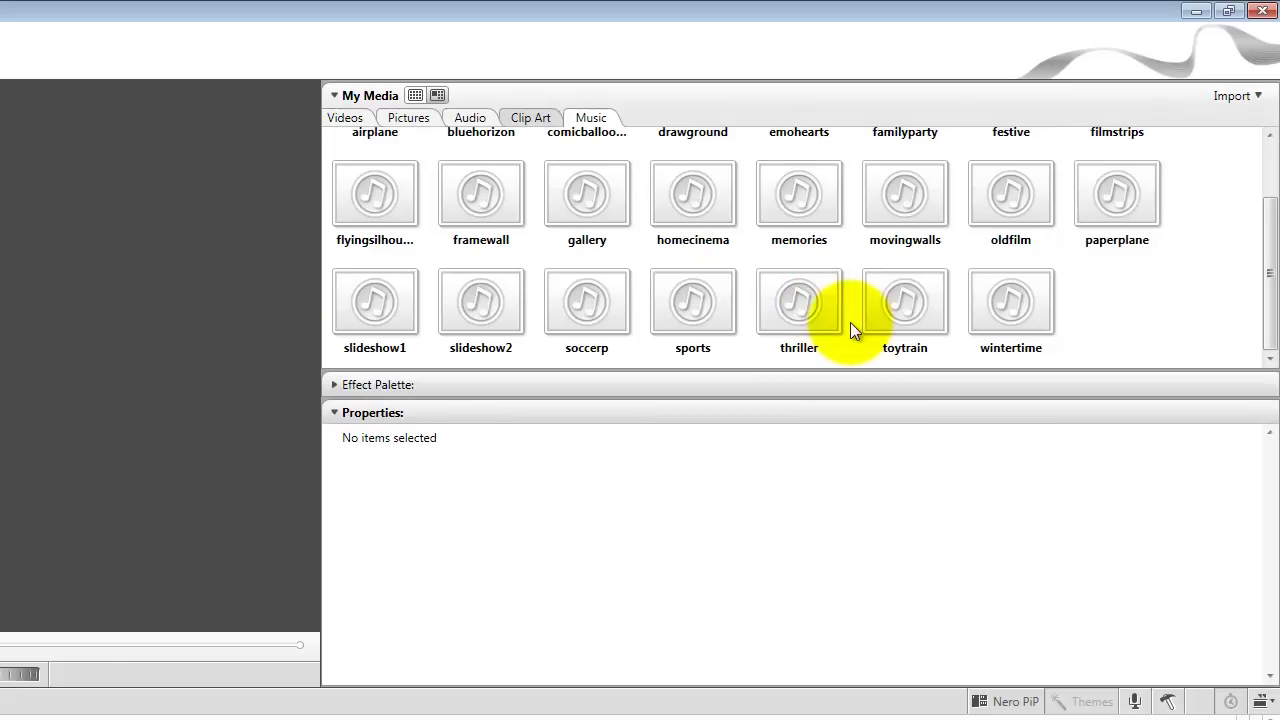
Step: Expand the Effect Palette and browse the Camera, Art Effect, Single Line and Multiline text effects
click(525, 385)
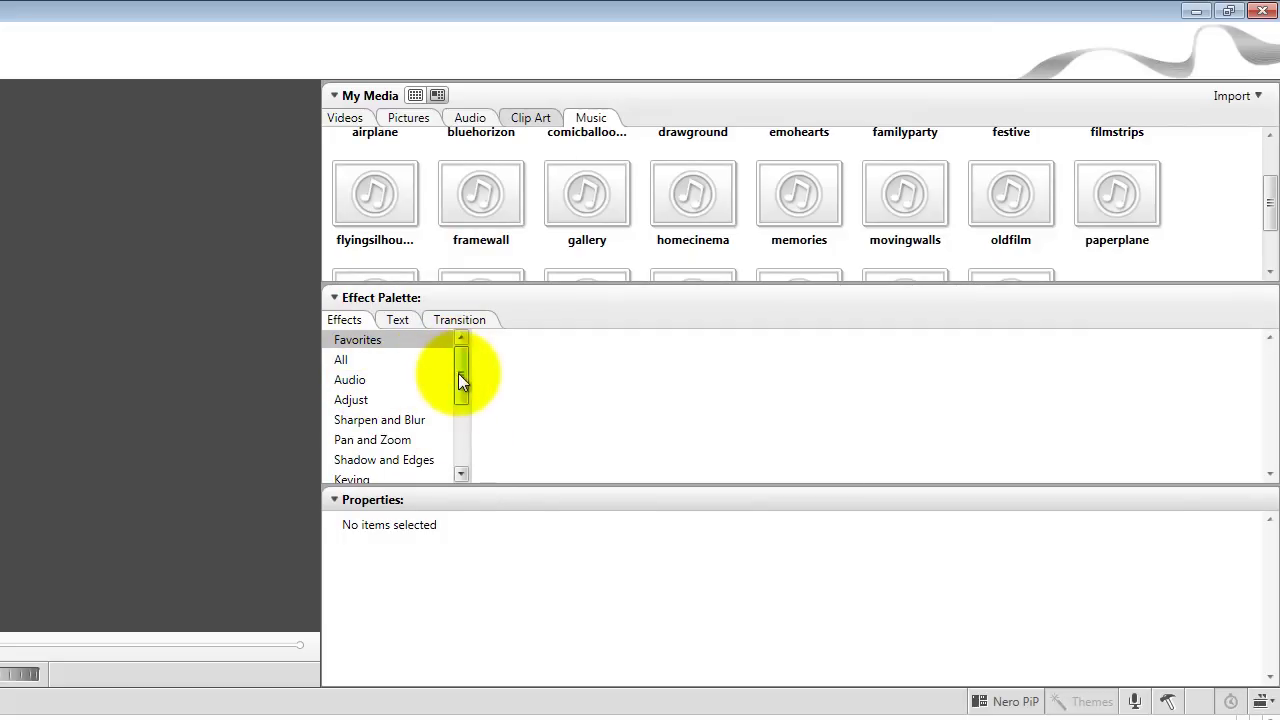
drag(458, 376, 451, 450)
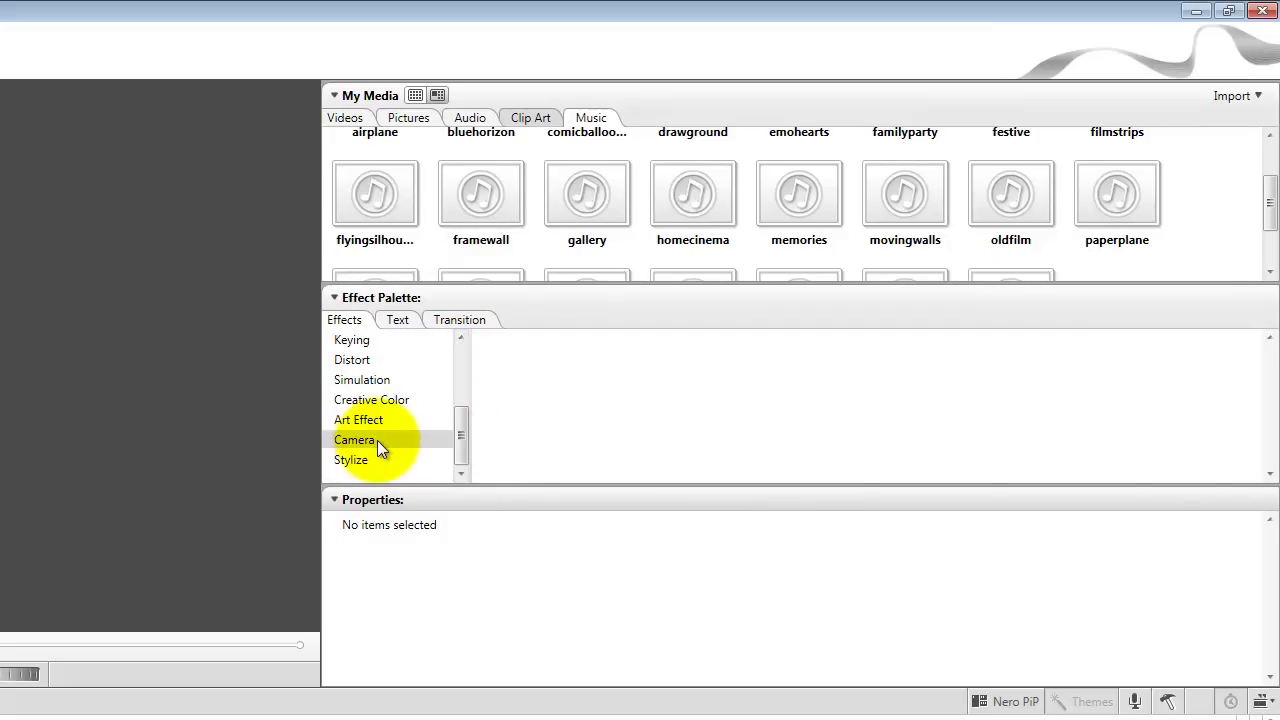
click(377, 440)
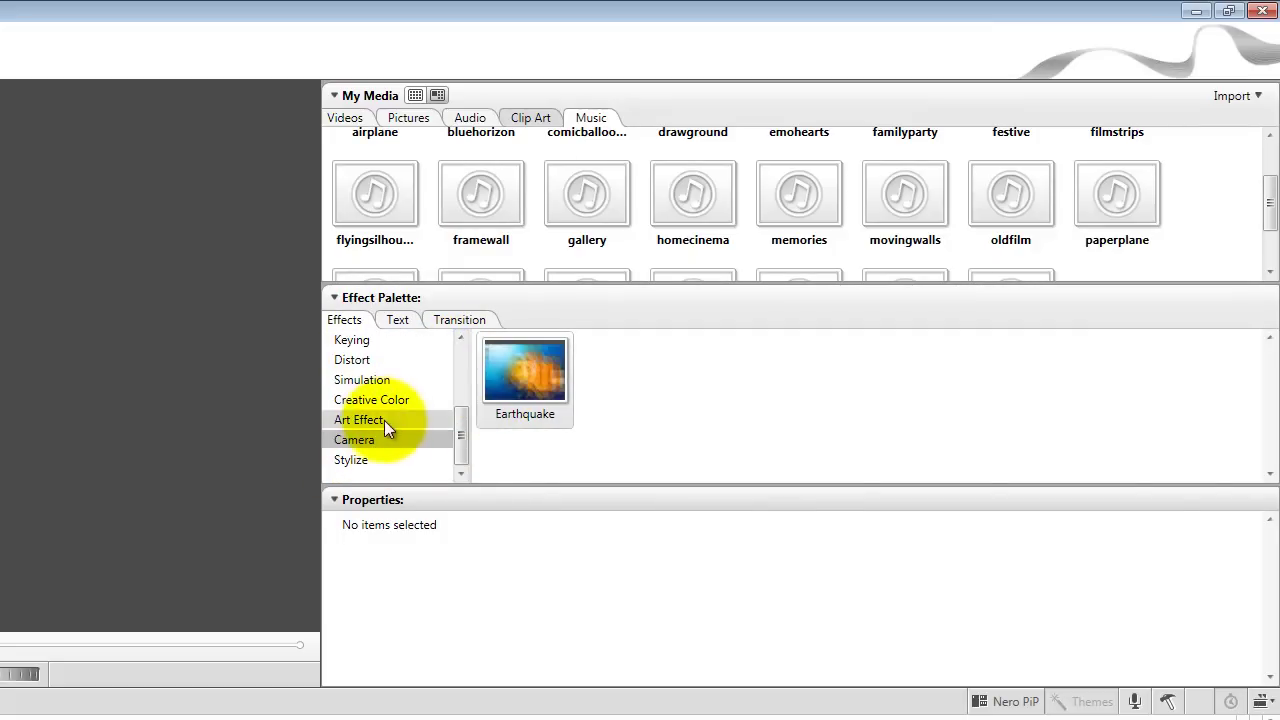
click(395, 419)
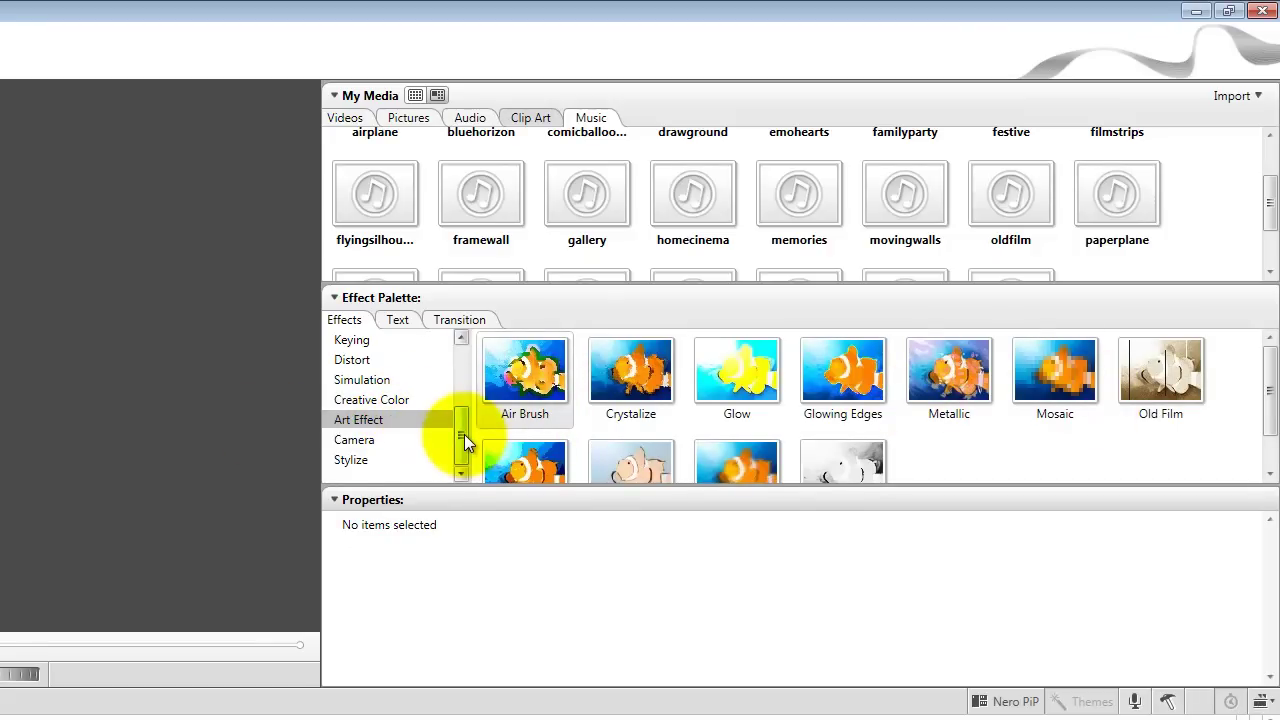
drag(464, 434, 464, 422)
click(400, 320)
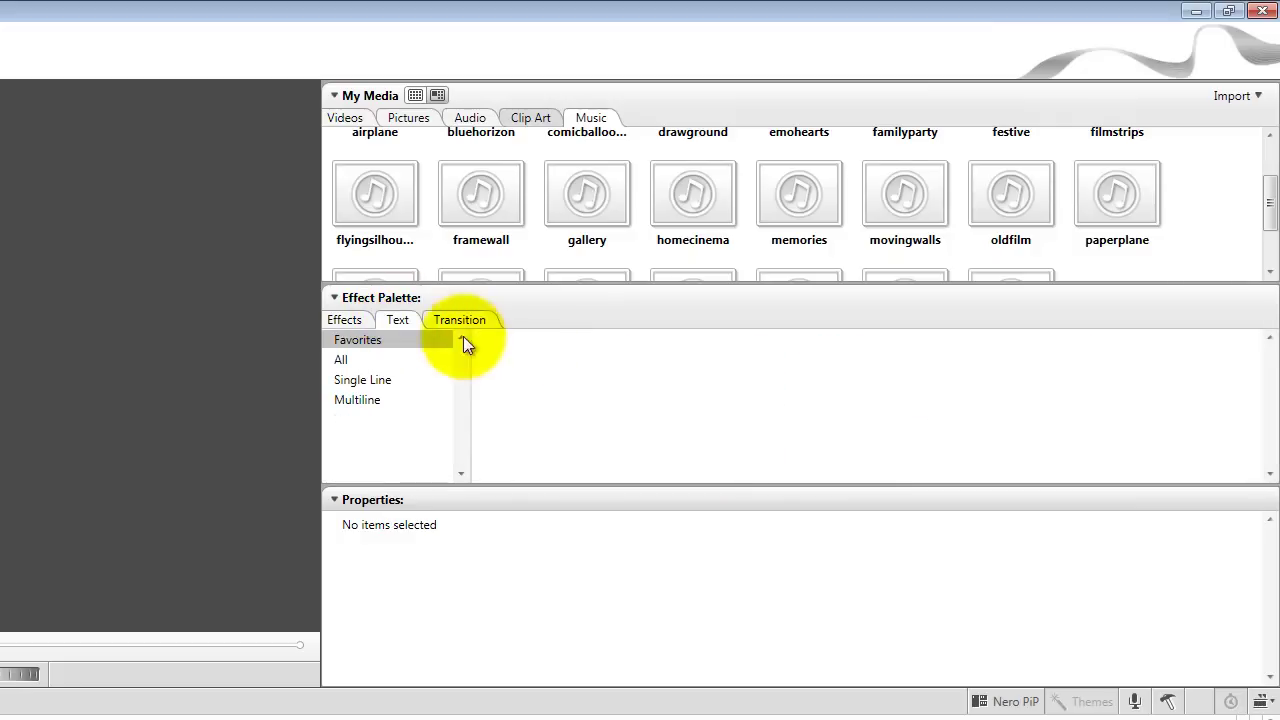
click(386, 378)
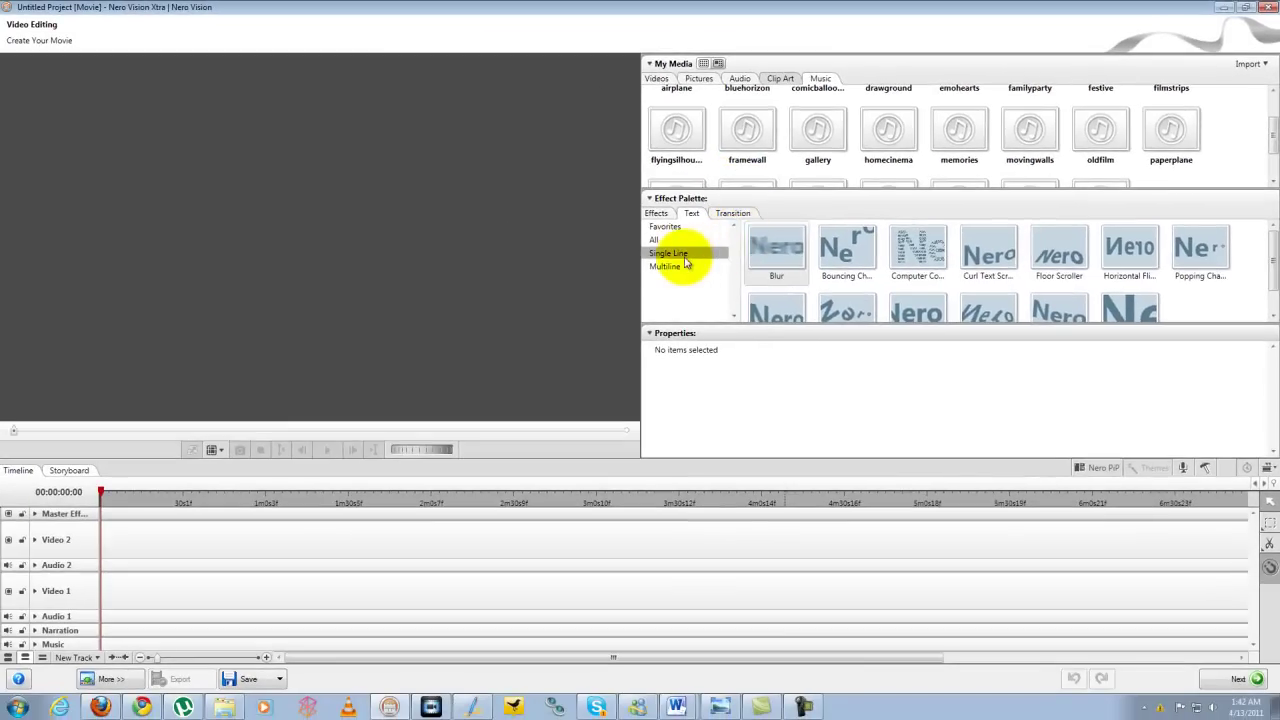
click(381, 401)
Step: Browse the Wipe and Erosion transitions and select the Rotate transition
click(734, 214)
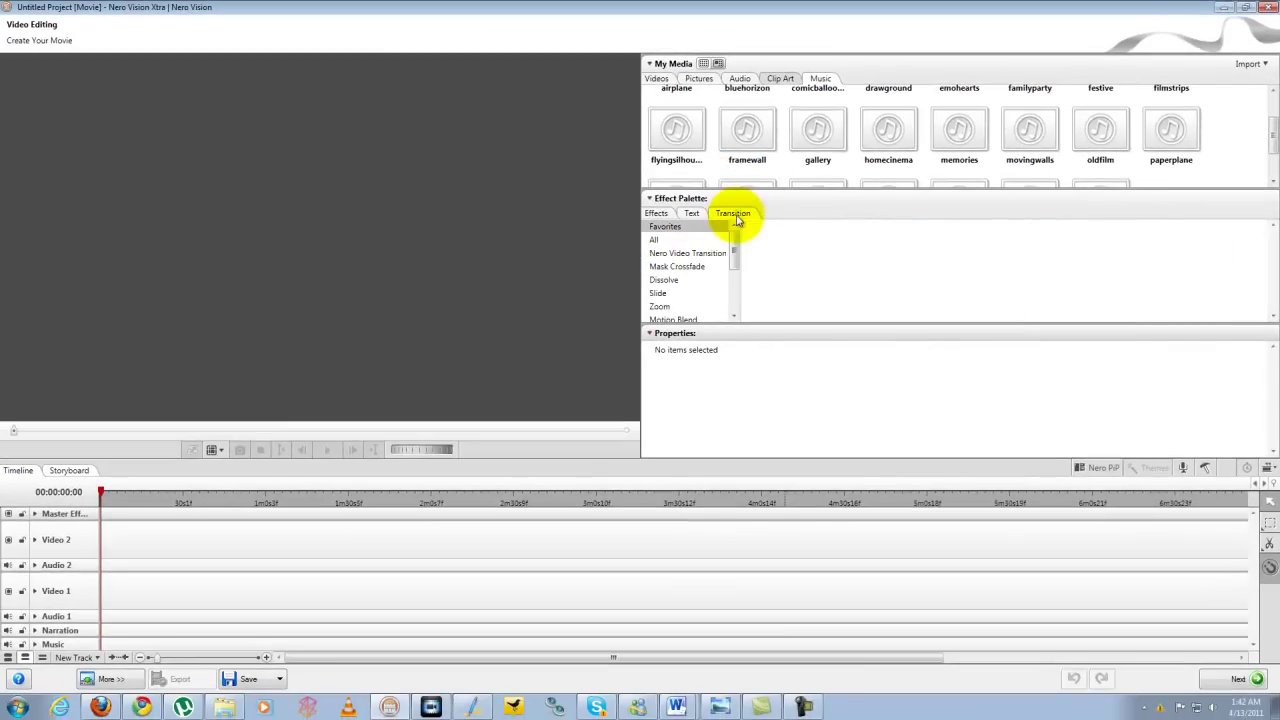
drag(731, 251, 734, 286)
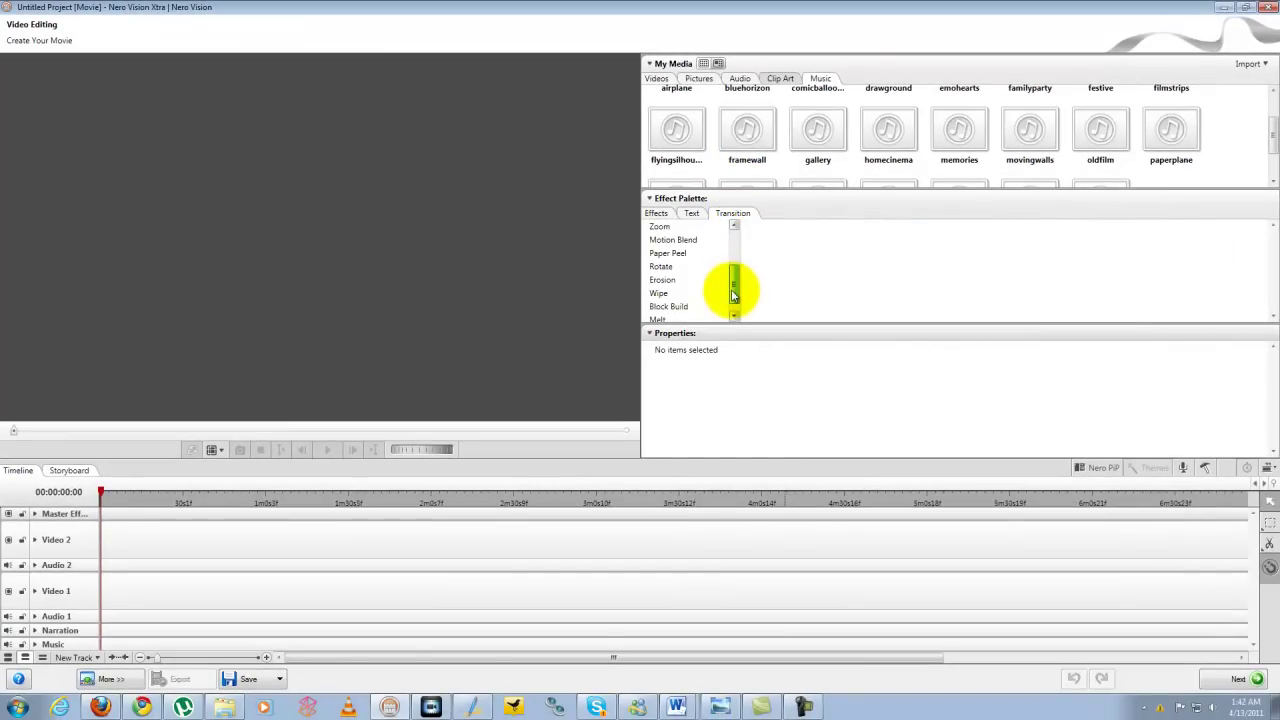
click(662, 295)
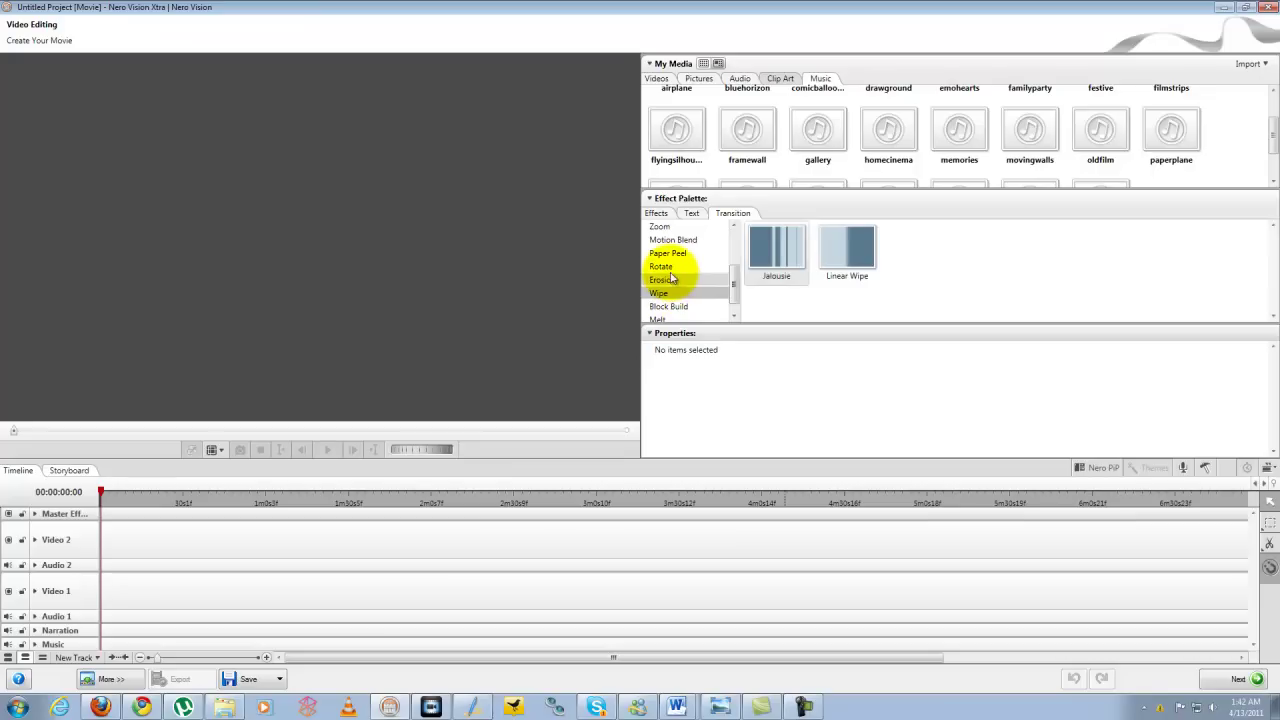
click(684, 281)
click(662, 266)
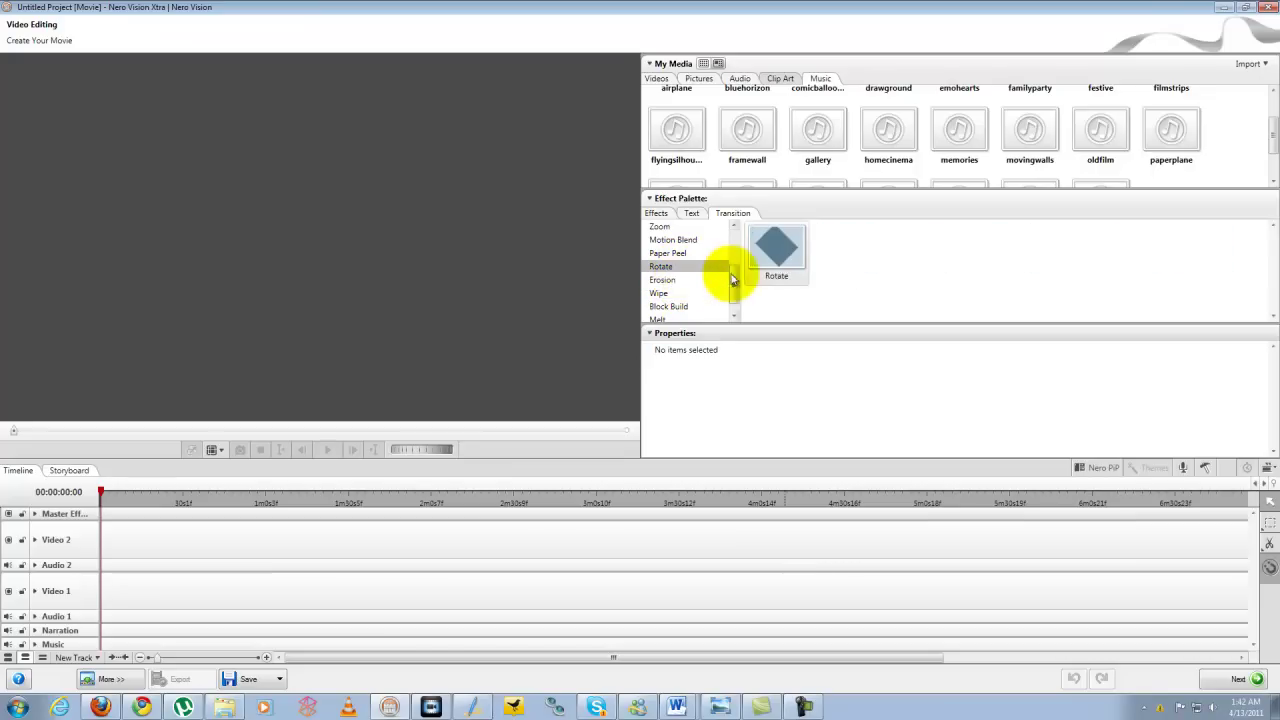
Step: Collapse and re-expand the Properties and Effect Palette panels
click(683, 334)
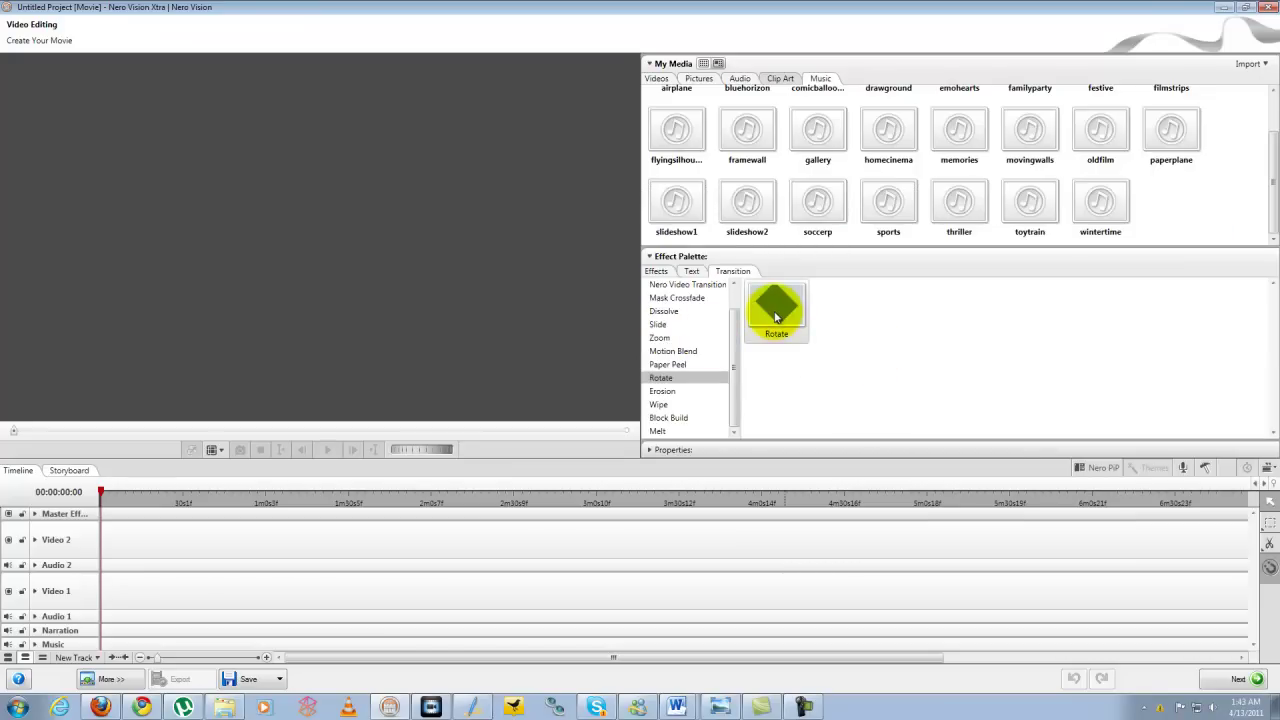
click(662, 258)
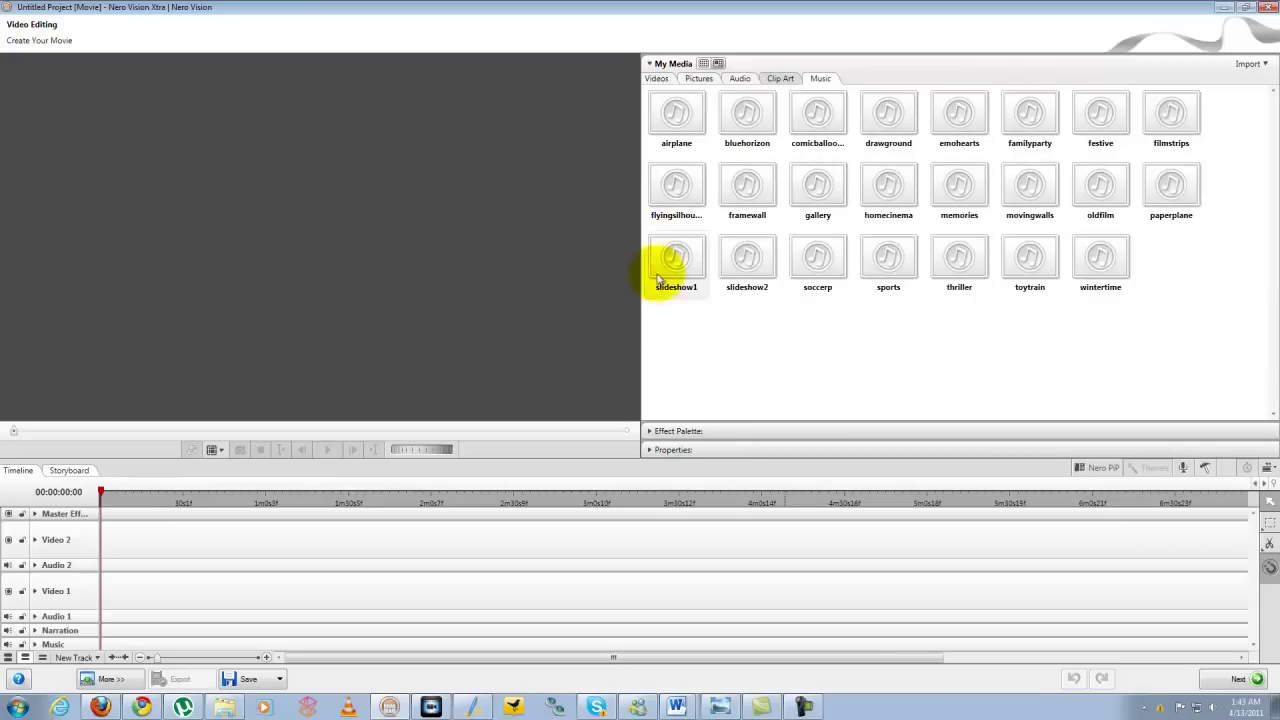
click(662, 424)
click(736, 452)
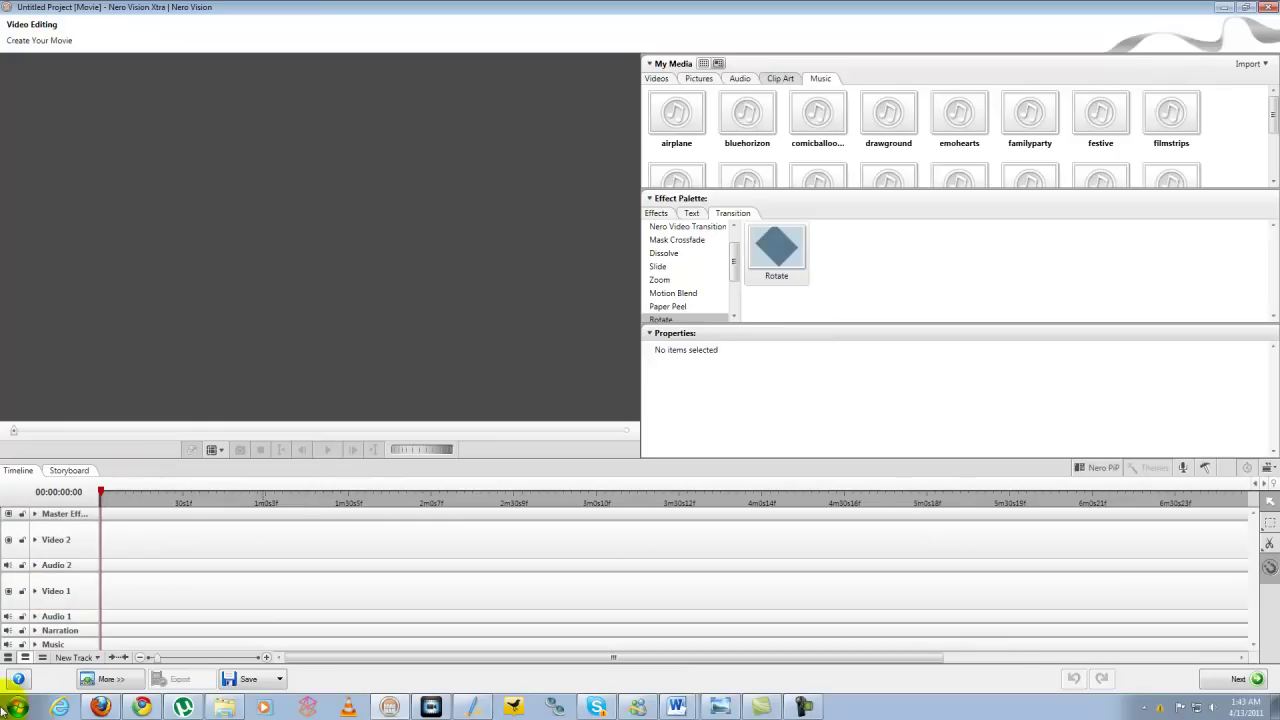
click(68, 471)
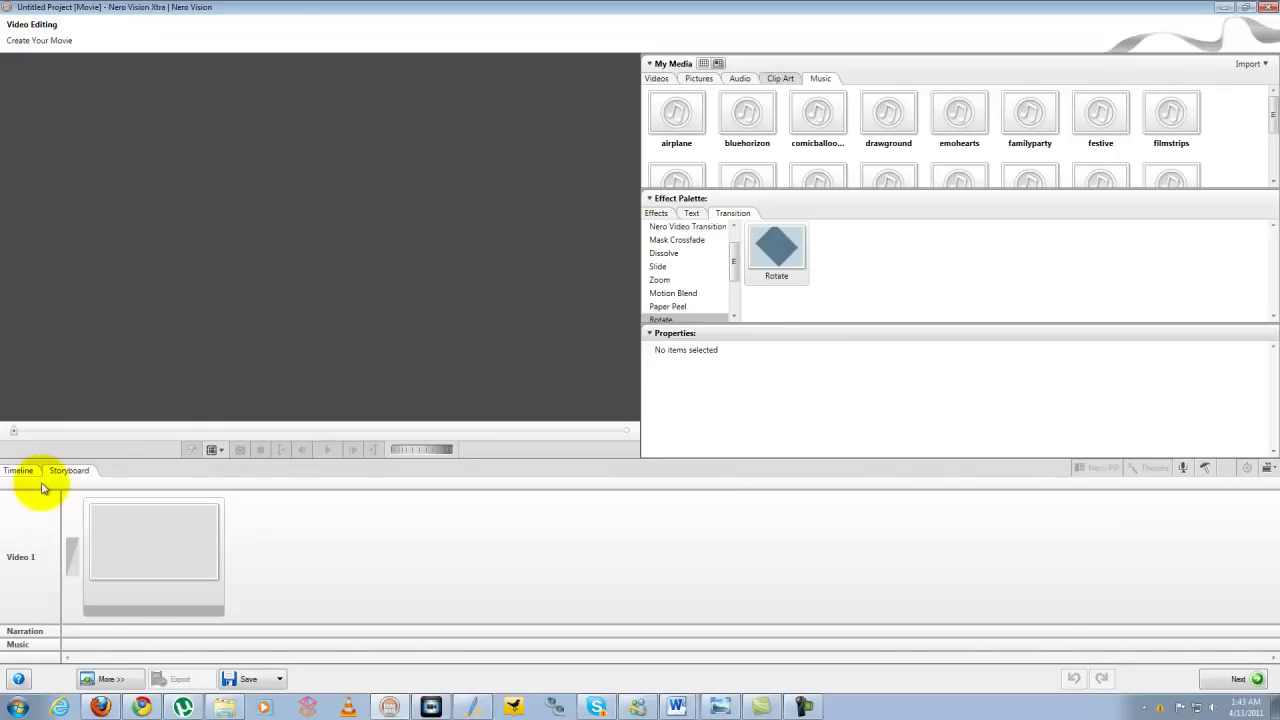
click(22, 470)
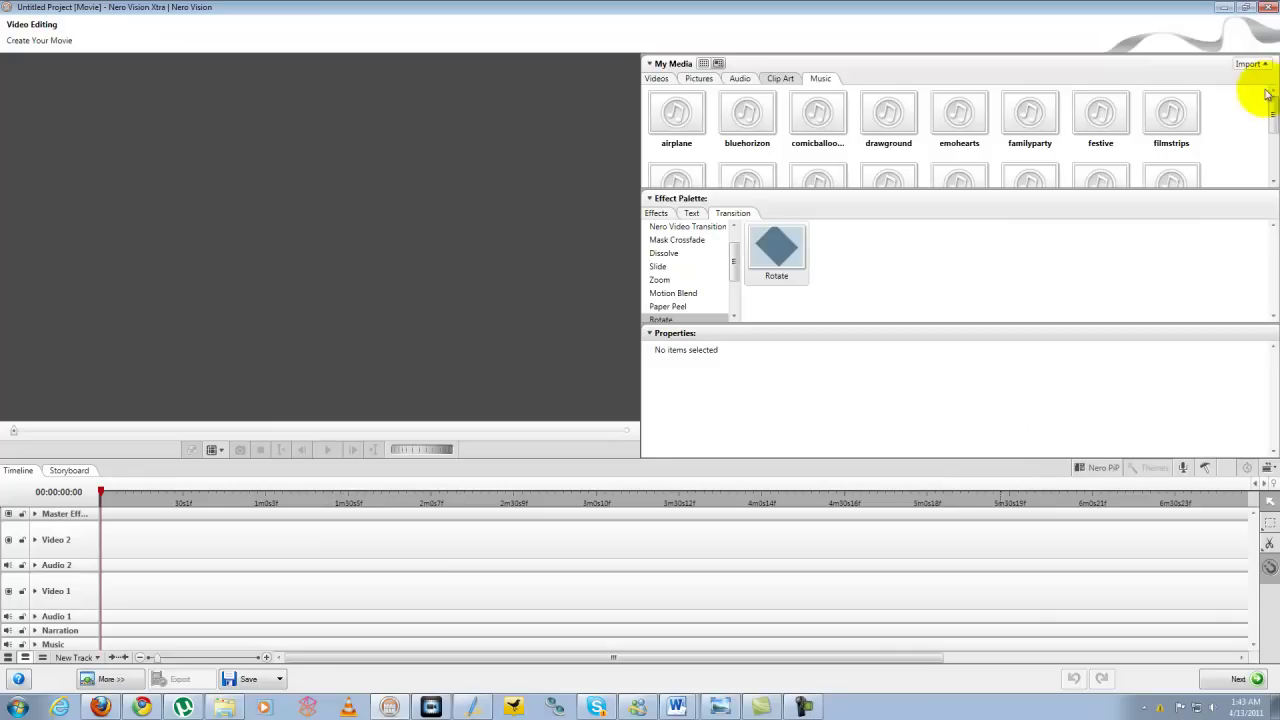
Step: Import 00336.MTS from the Desktop and place it on the Video 1 and Audio 1 tracks
click(1257, 106)
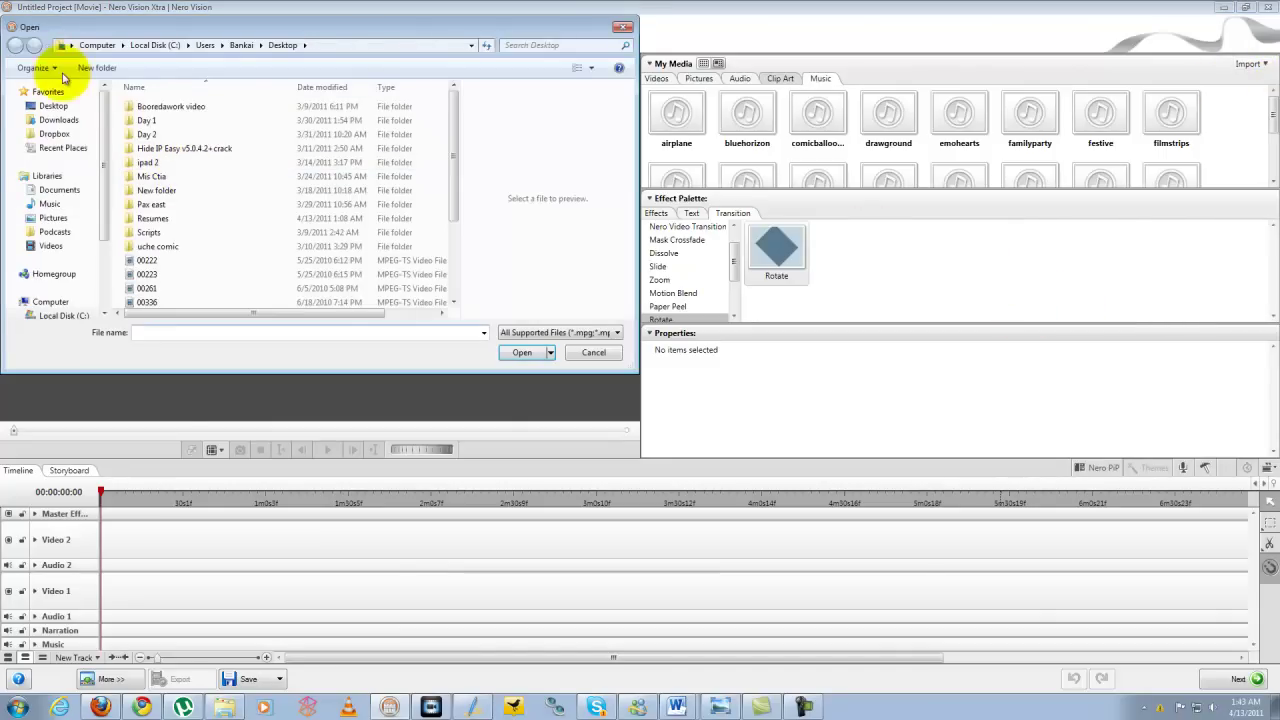
click(53, 105)
drag(457, 114, 458, 242)
click(135, 257)
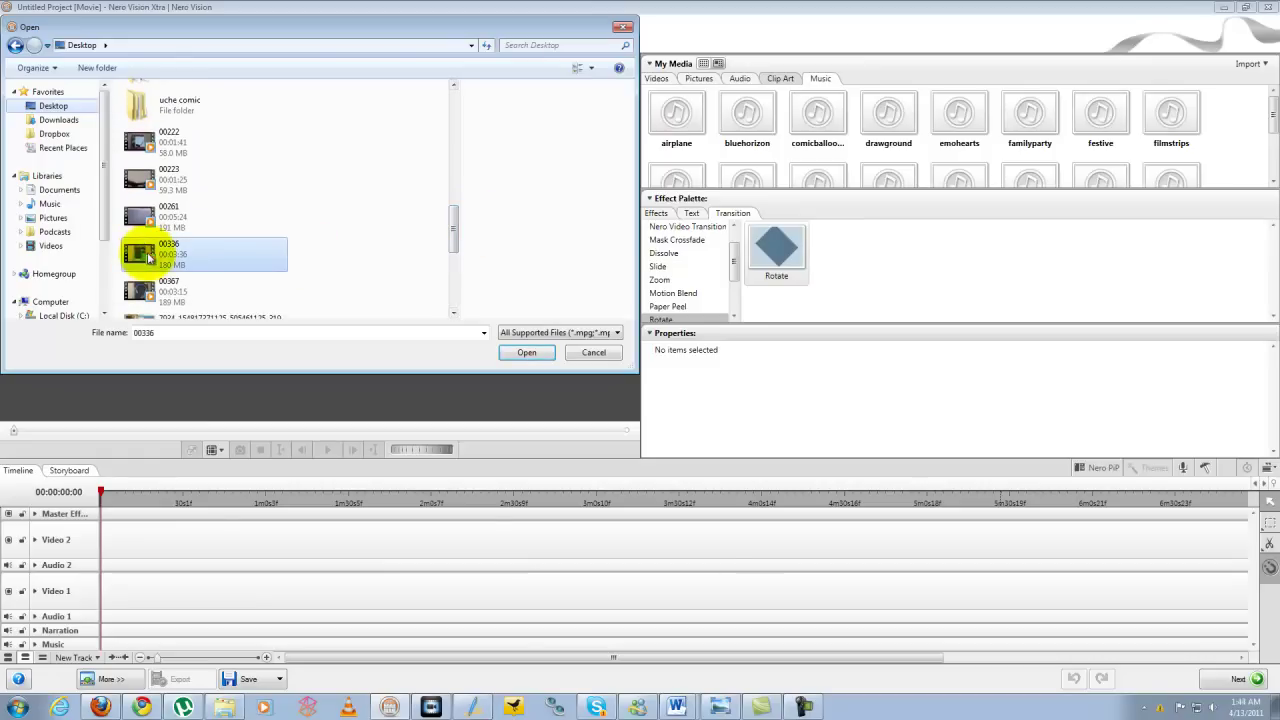
key(Return)
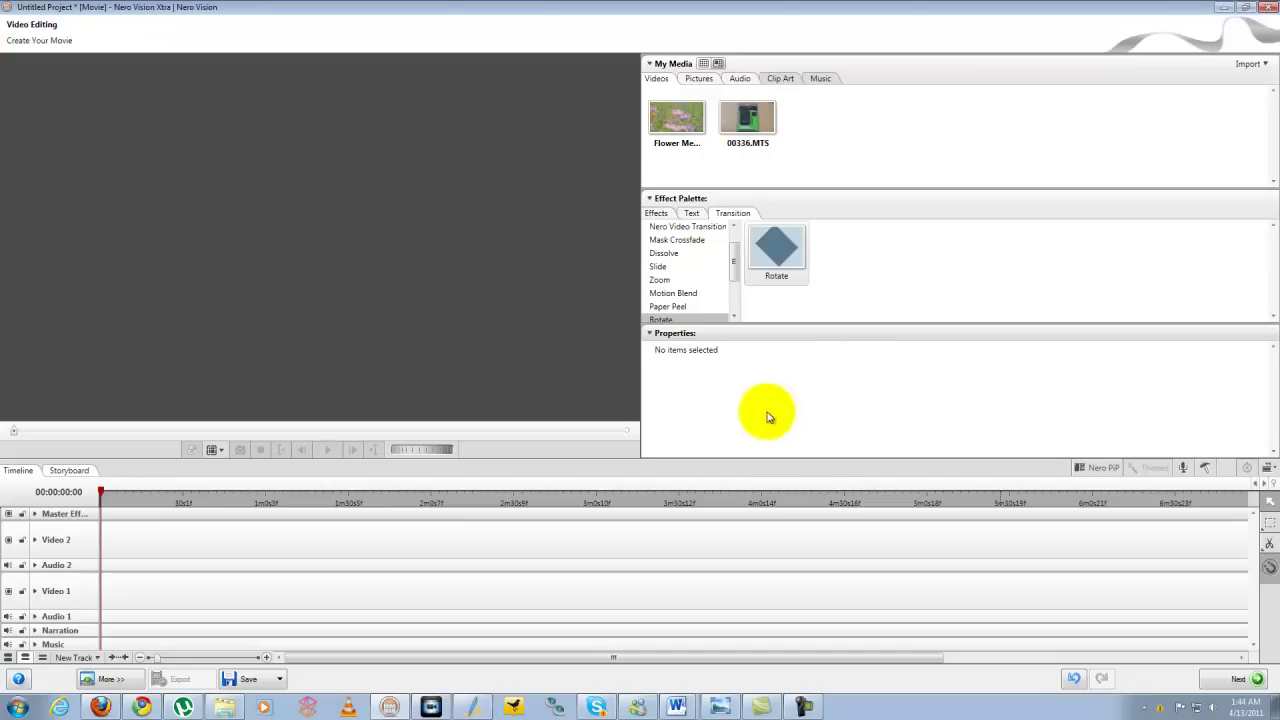
drag(748, 120, 100, 620)
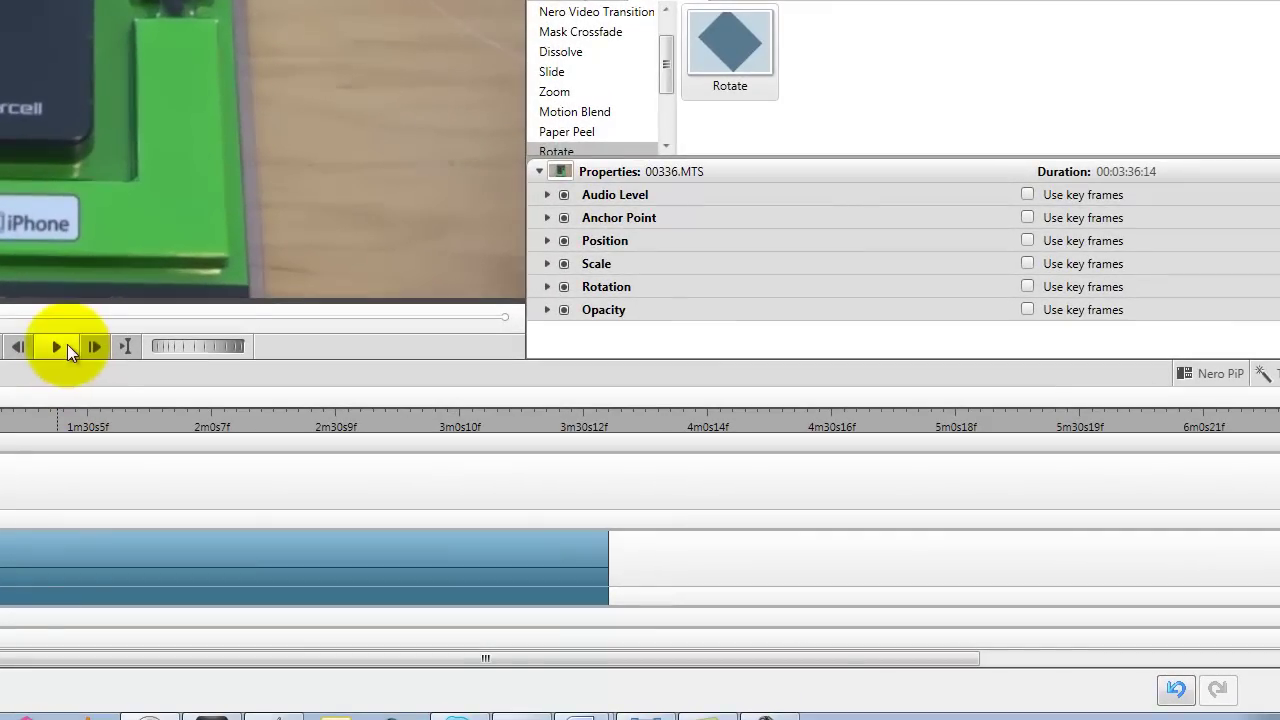
Step: Preview the clip, then drag the Video 1 clip's start edge to trim its beginning
click(327, 449)
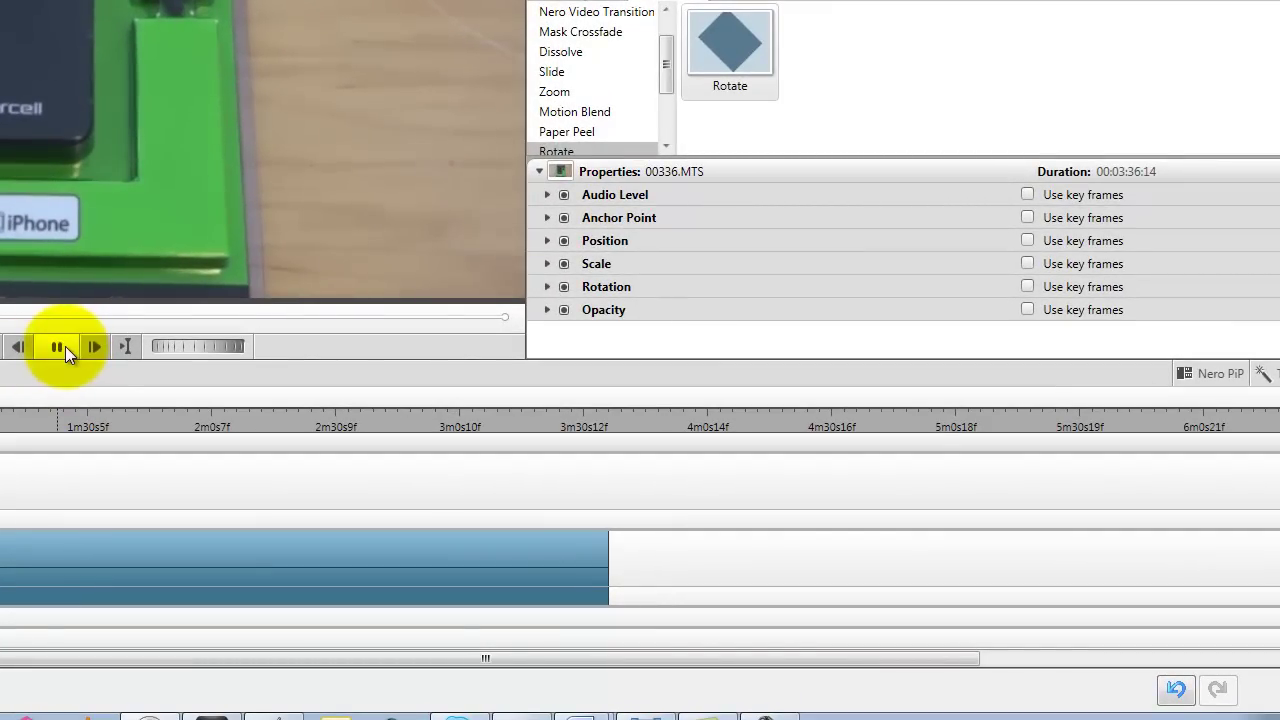
click(64, 346)
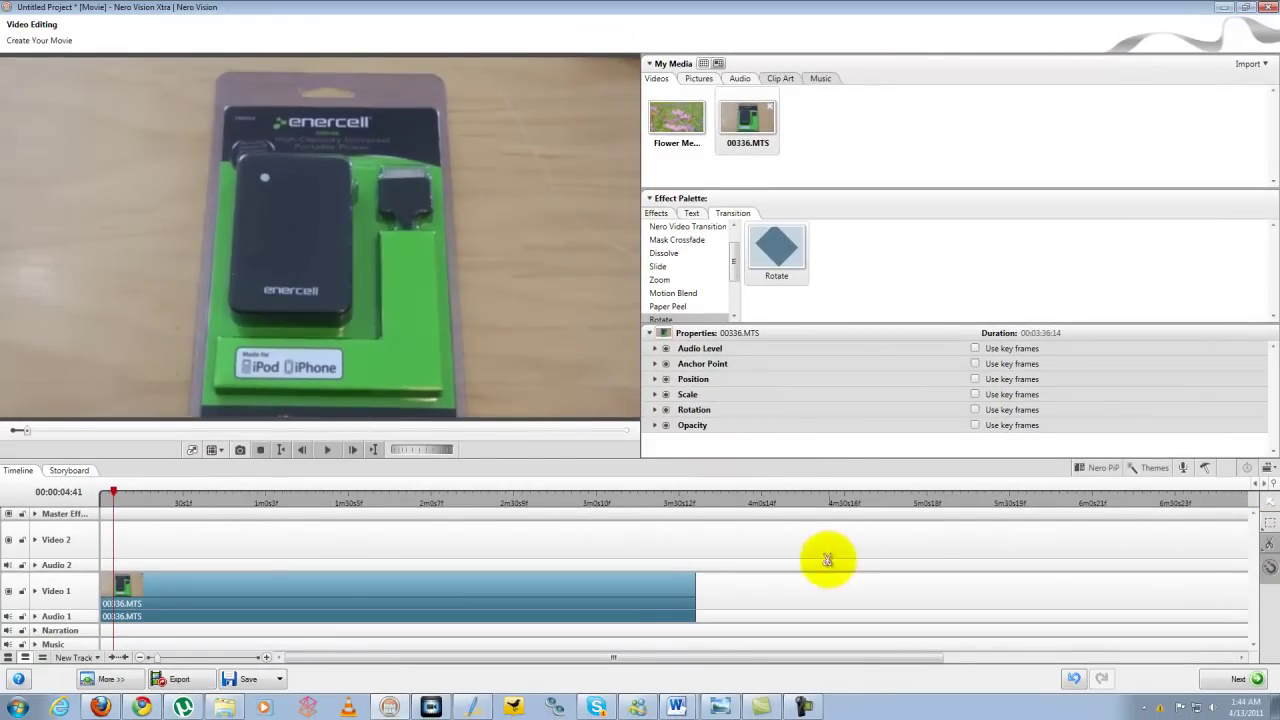
mouse_move(104, 598)
mouse_down()
mouse_move(114, 591)
mouse_move(91, 600)
mouse_move(242, 596)
mouse_move(86, 600)
mouse_move(120, 606)
mouse_move(300, 505)
mouse_move(80, 518)
mouse_up()
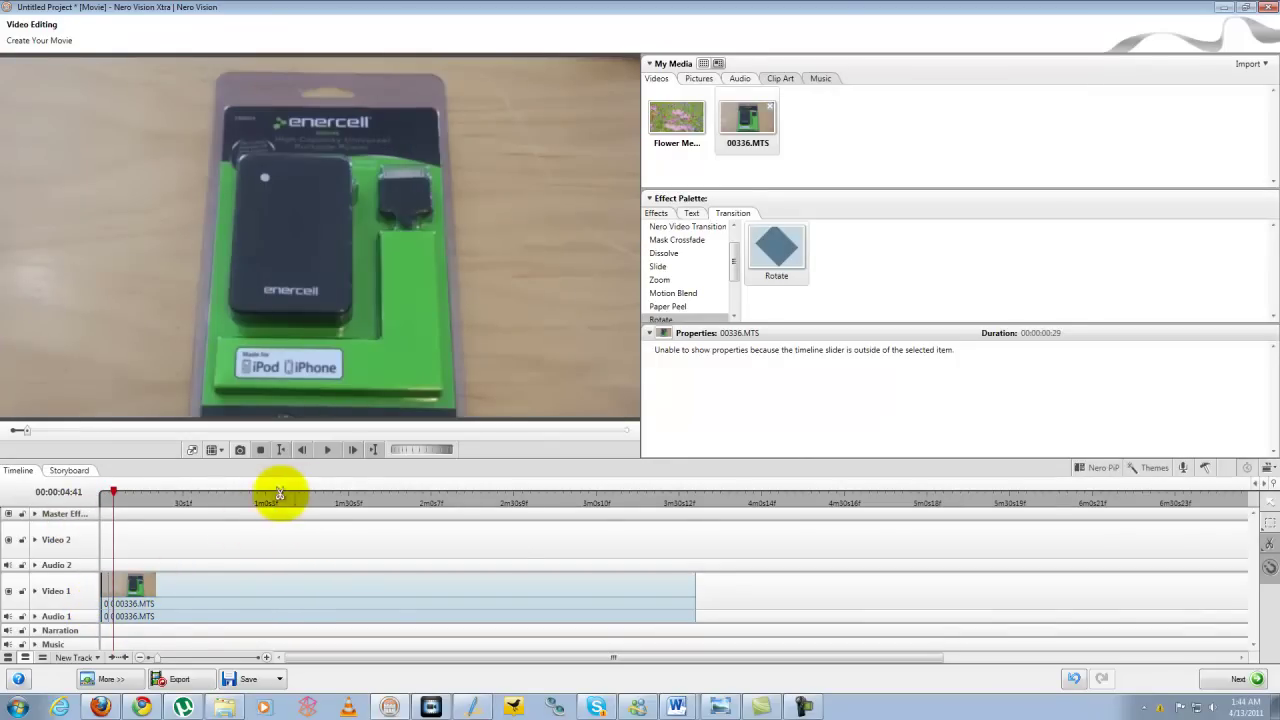
mouse_move(180, 594)
mouse_down()
mouse_move(148, 597)
mouse_move(257, 571)
mouse_move(251, 549)
mouse_move(114, 596)
mouse_up()
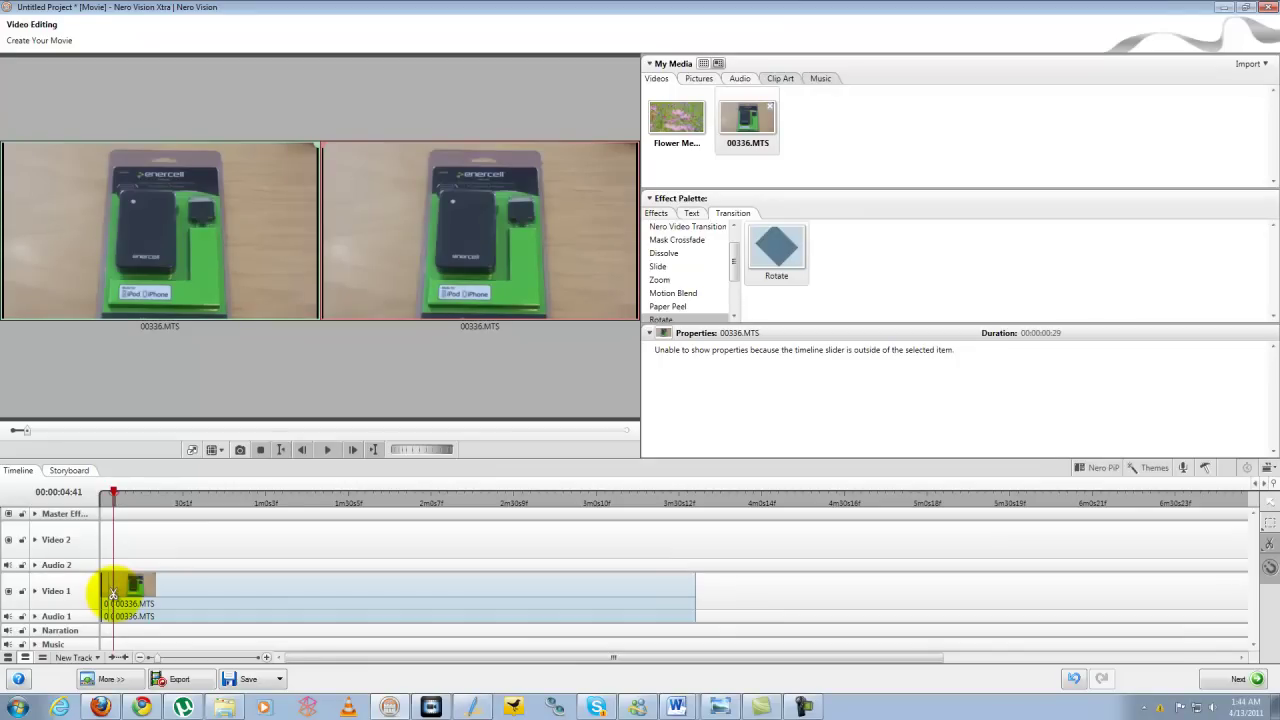
mouse_move(114, 596)
mouse_down()
mouse_move(80, 603)
mouse_move(112, 605)
mouse_up()
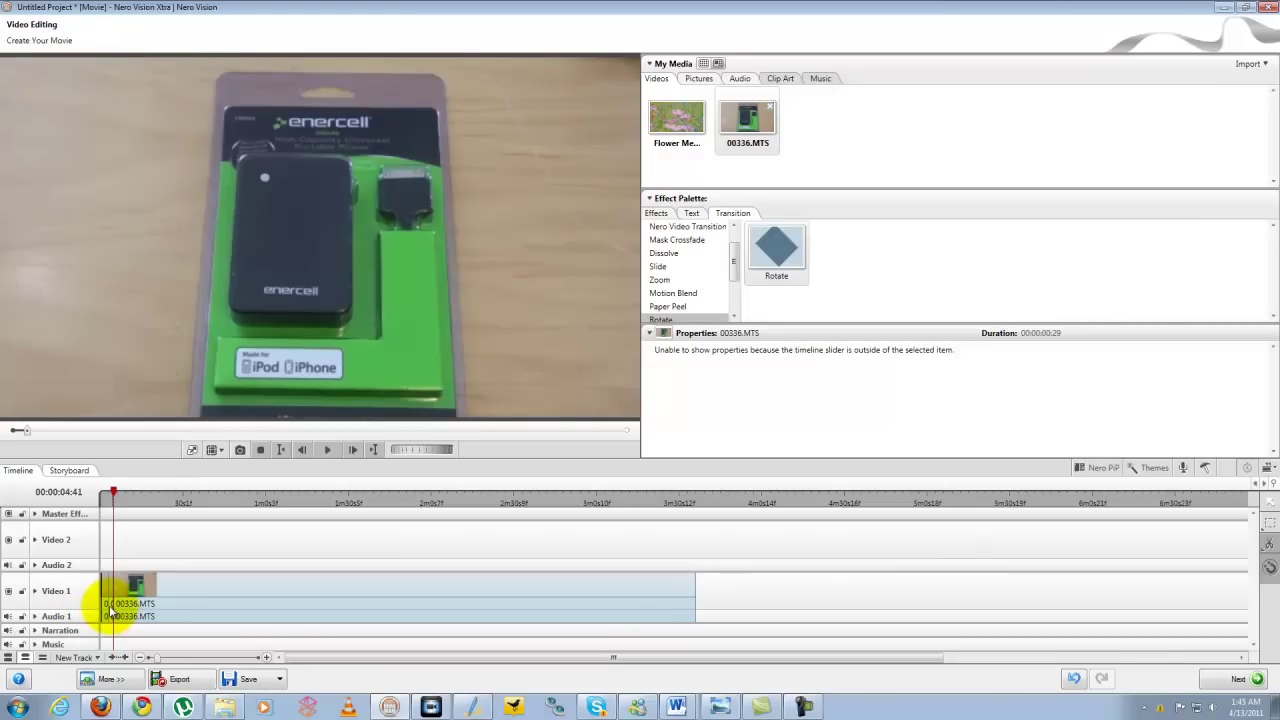
drag(275, 597, 275, 597)
drag(523, 591, 523, 591)
drag(380, 569, 181, 567)
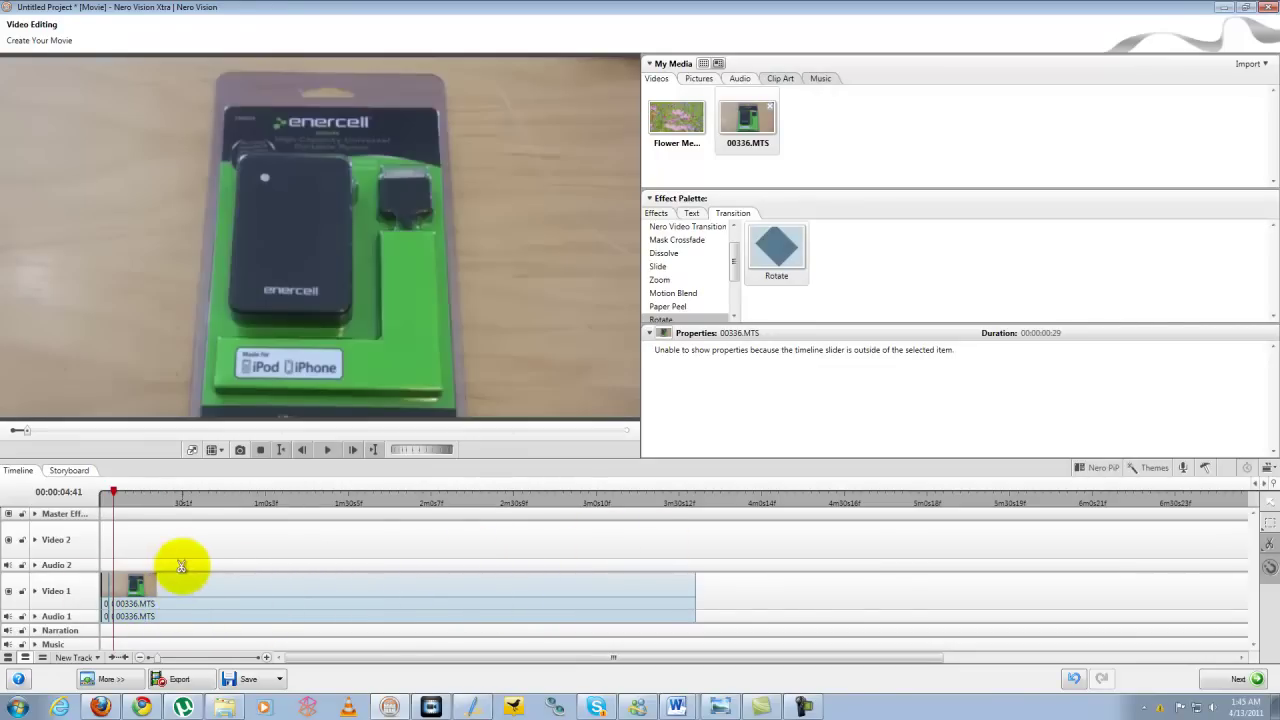
Step: Refine the 00336.MTS start trim so the selected part lasts 00:00:00:58
click(181, 567)
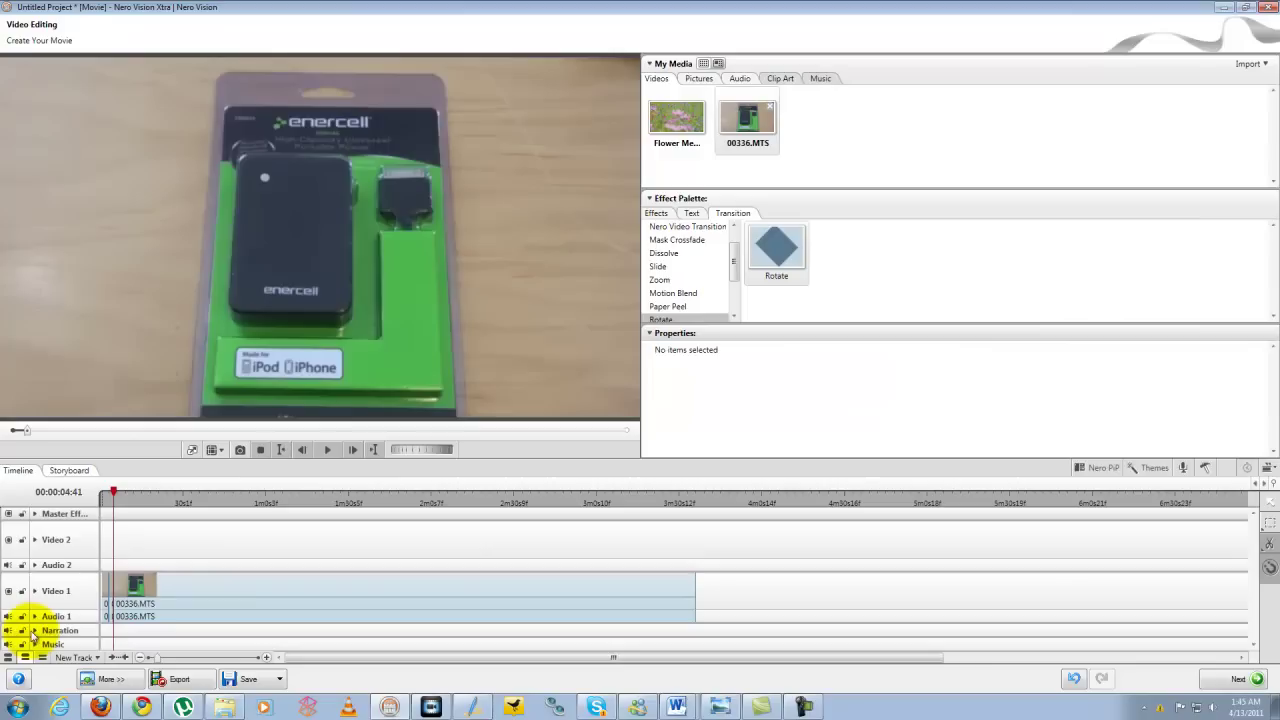
click(110, 601)
drag(114, 600, 32, 550)
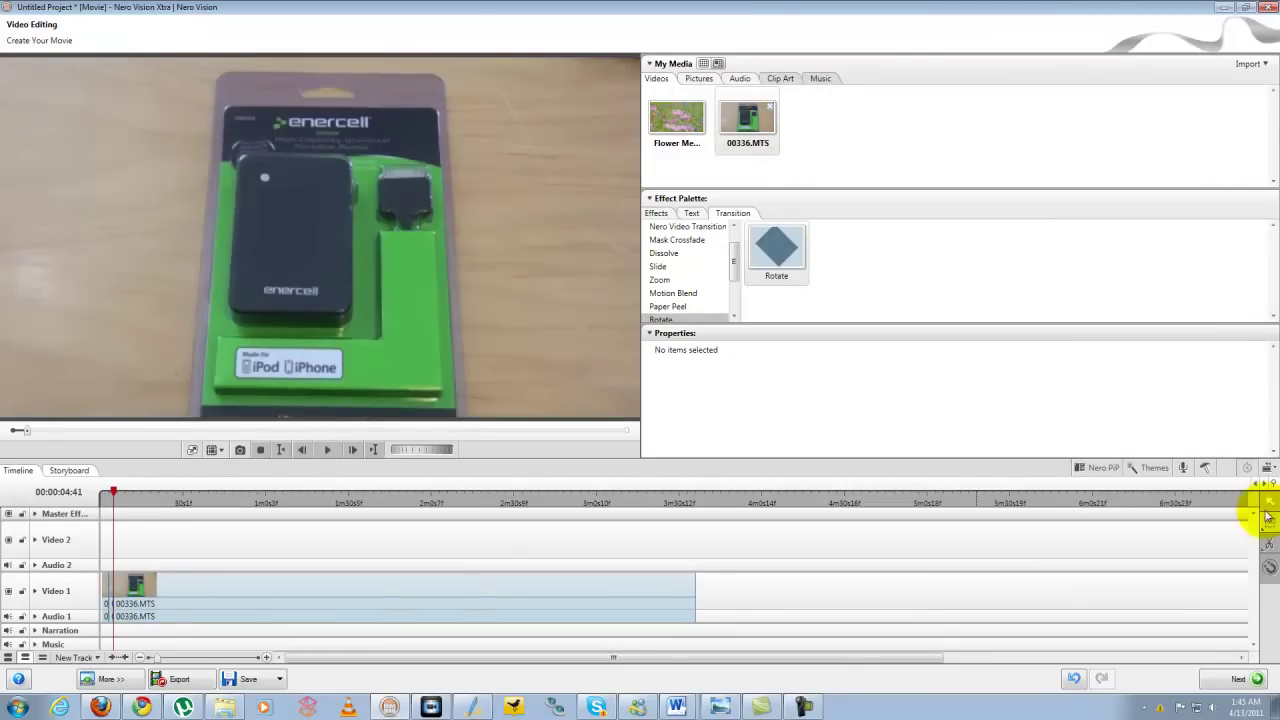
click(108, 610)
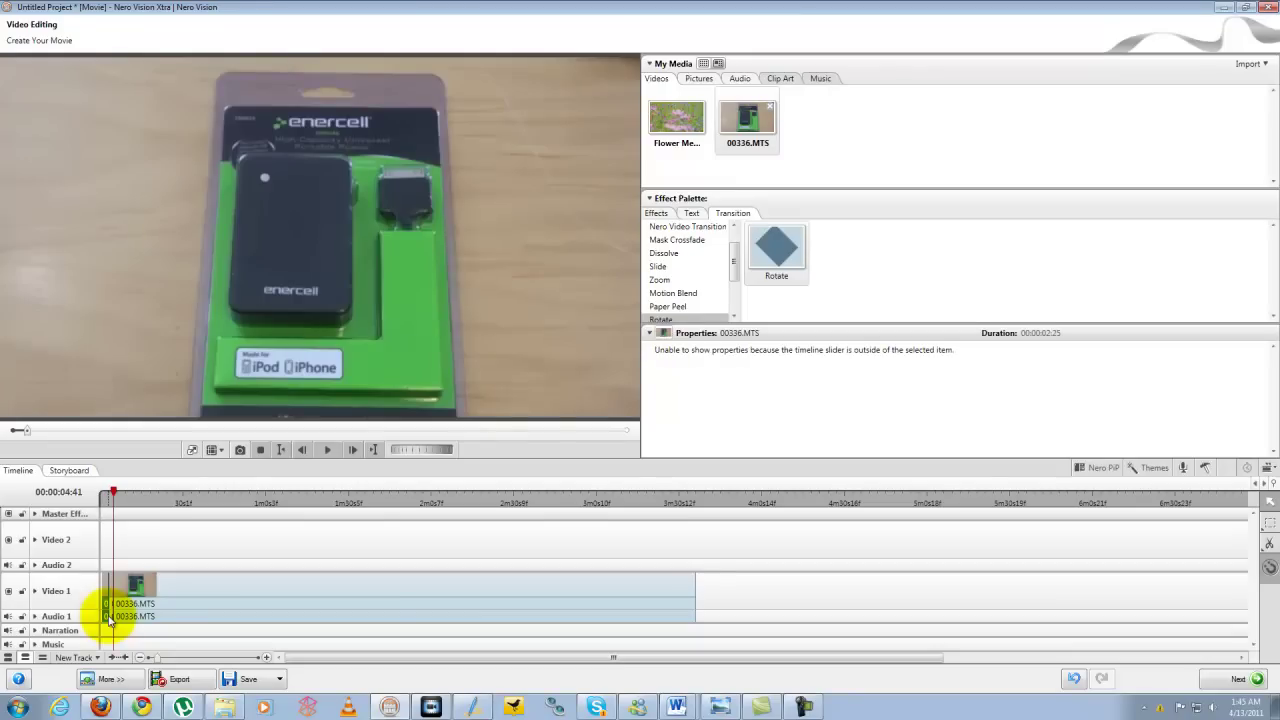
click(192, 612)
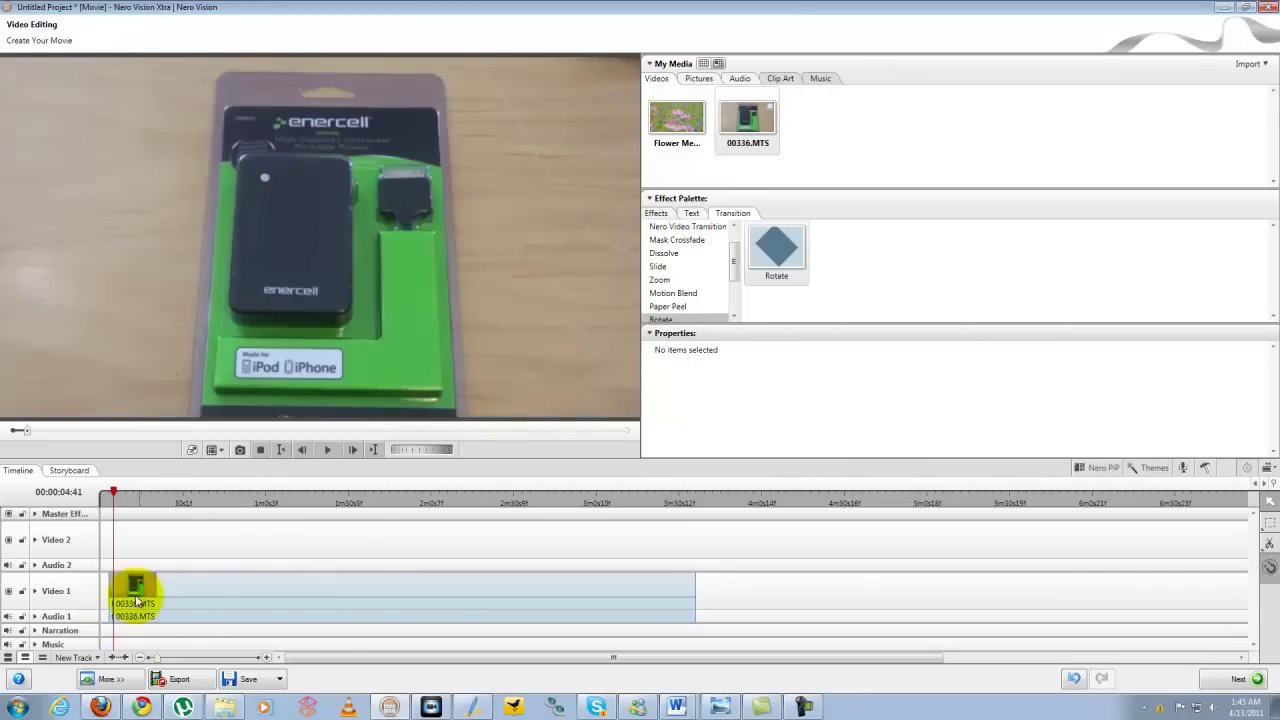
click(113, 617)
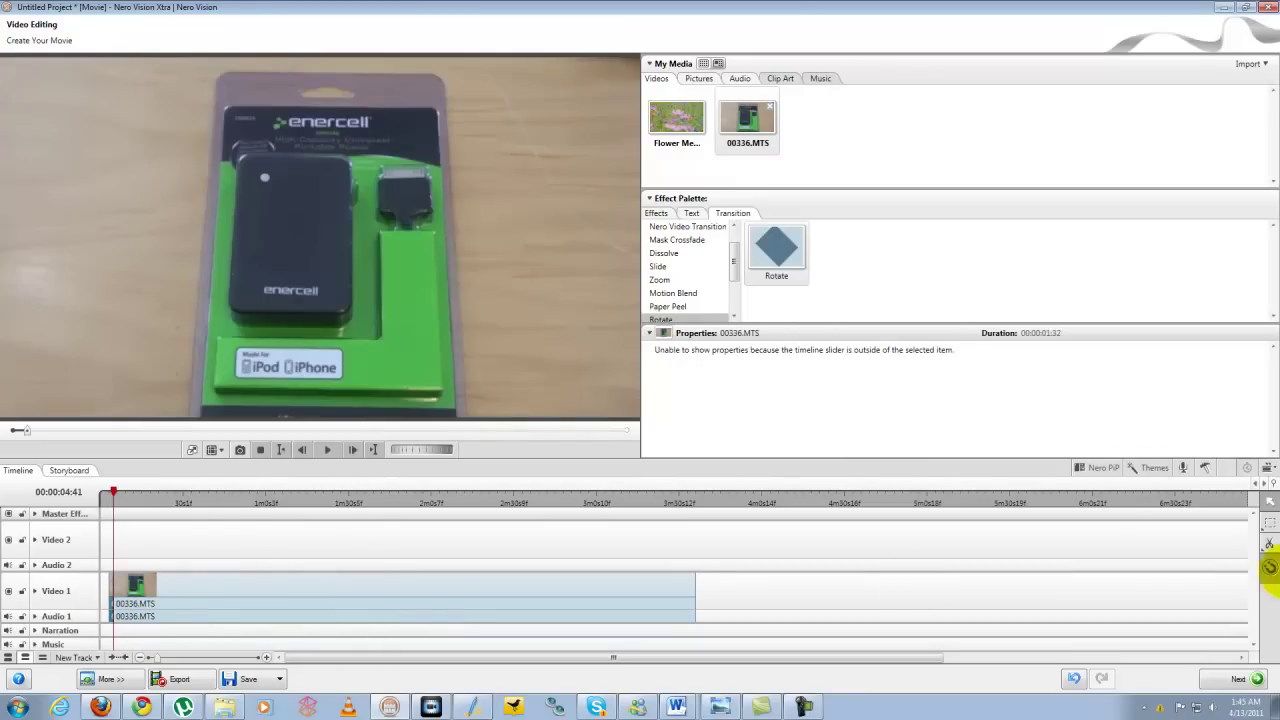
click(112, 618)
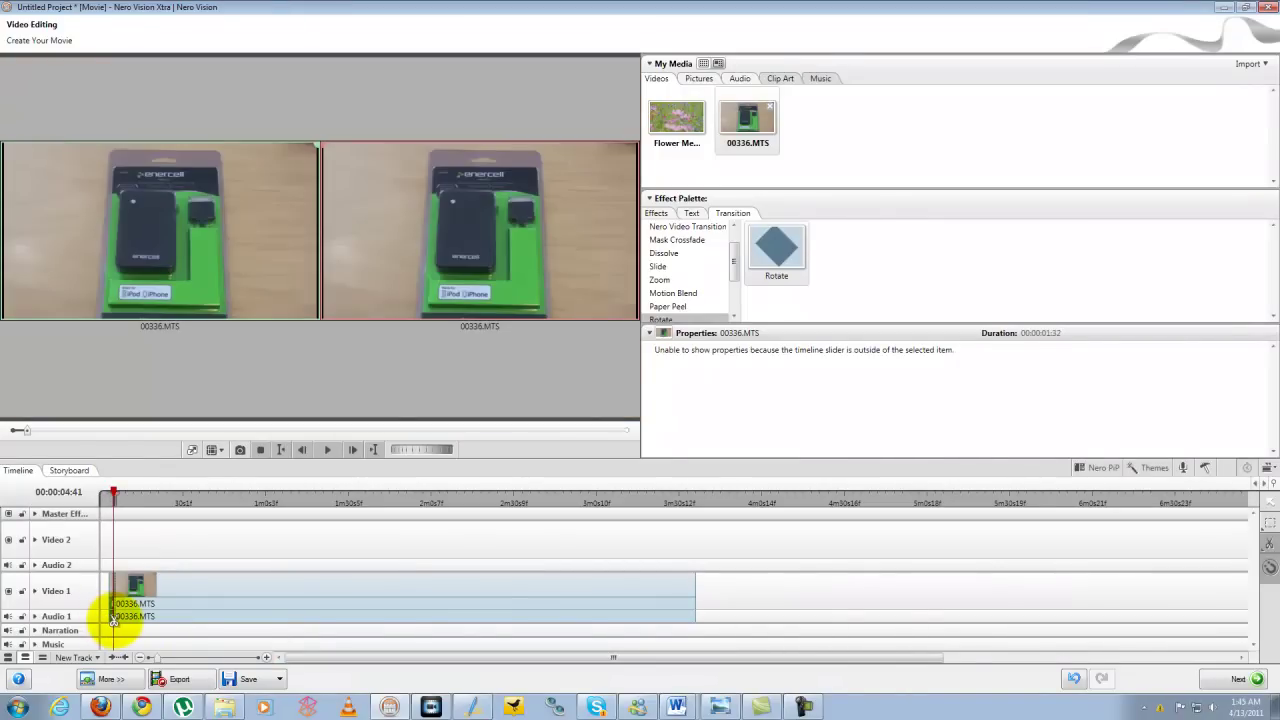
drag(112, 618, 110, 618)
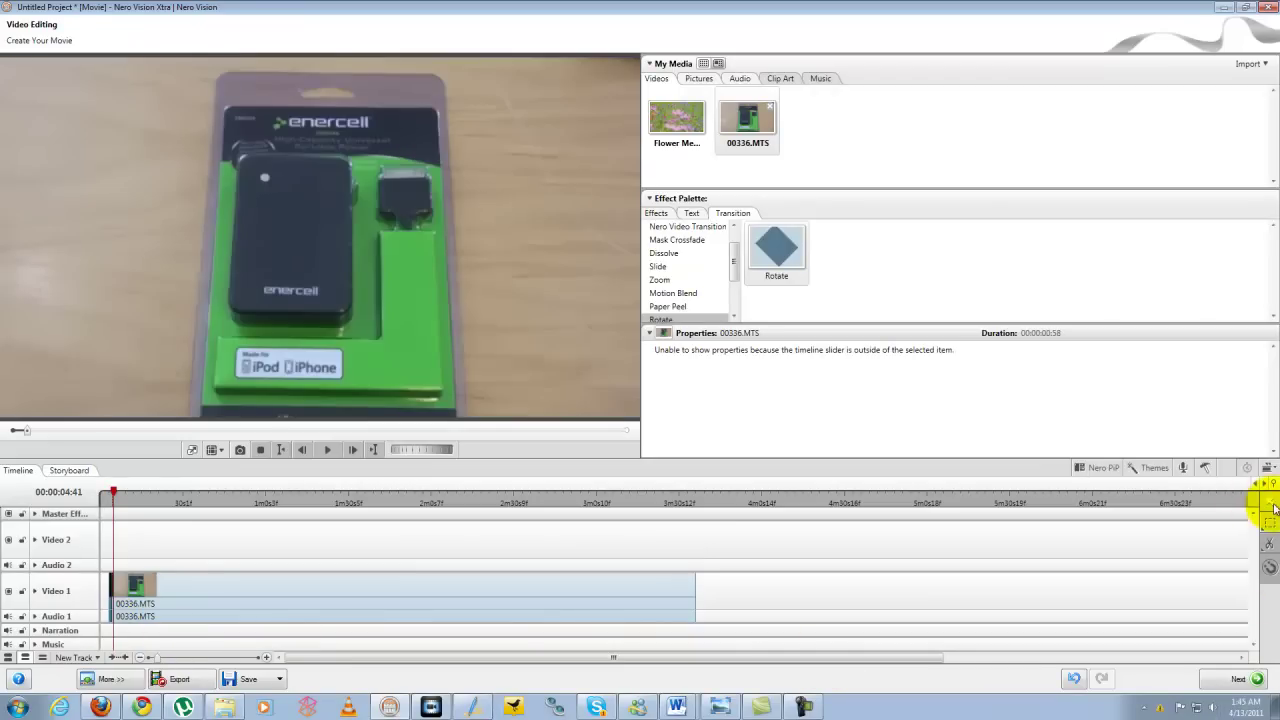
Step: Undo the accidental shrinking of the 00336.MTS clip with Ctrl+Z
click(510, 593)
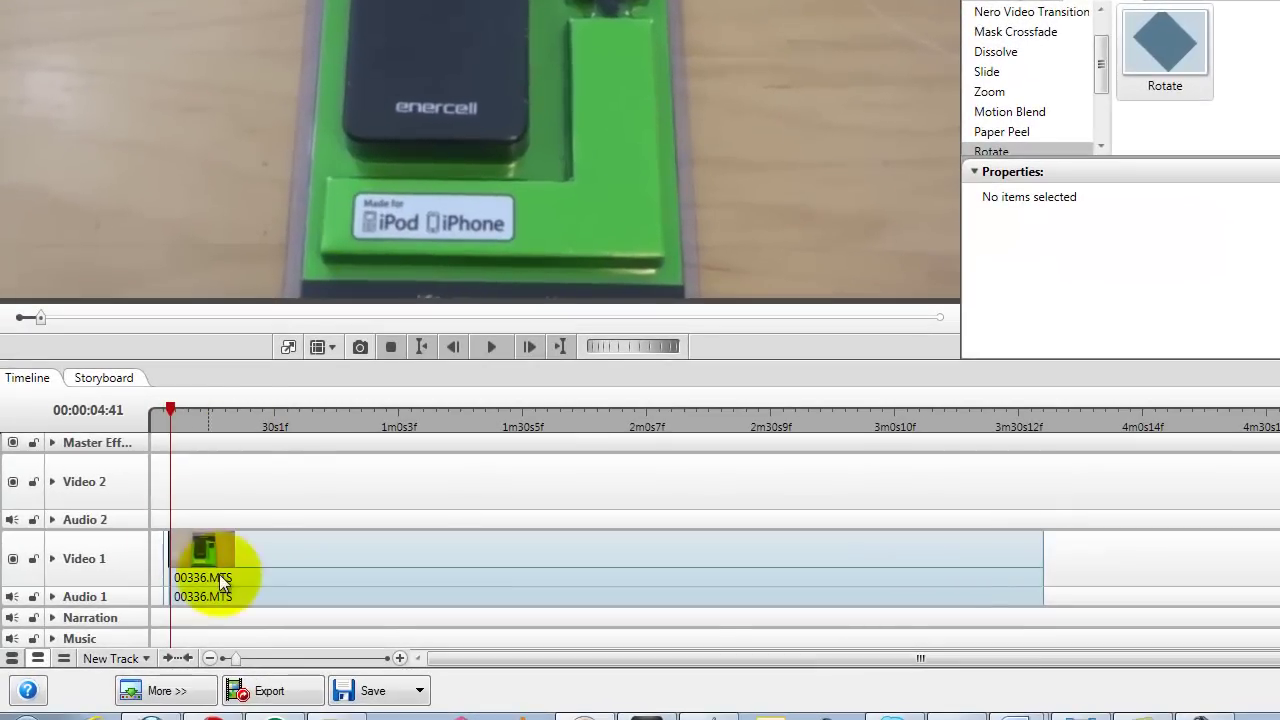
click(220, 585)
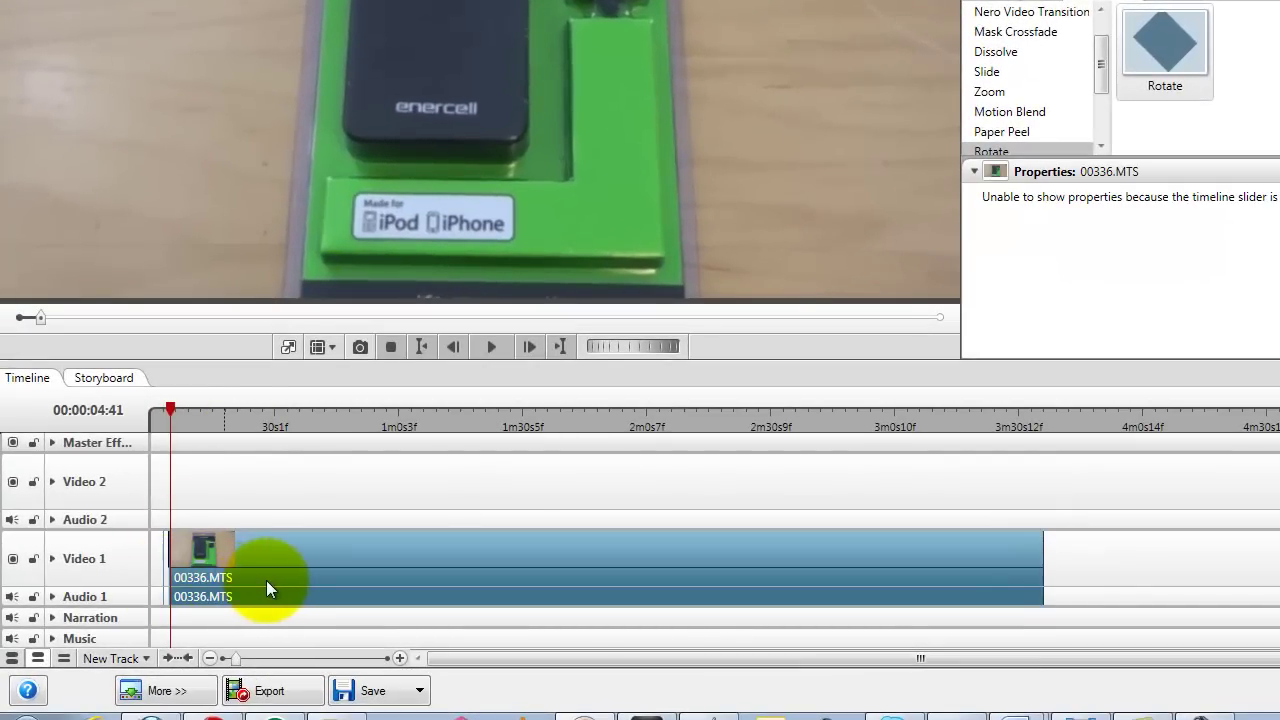
drag(271, 591, 171, 574)
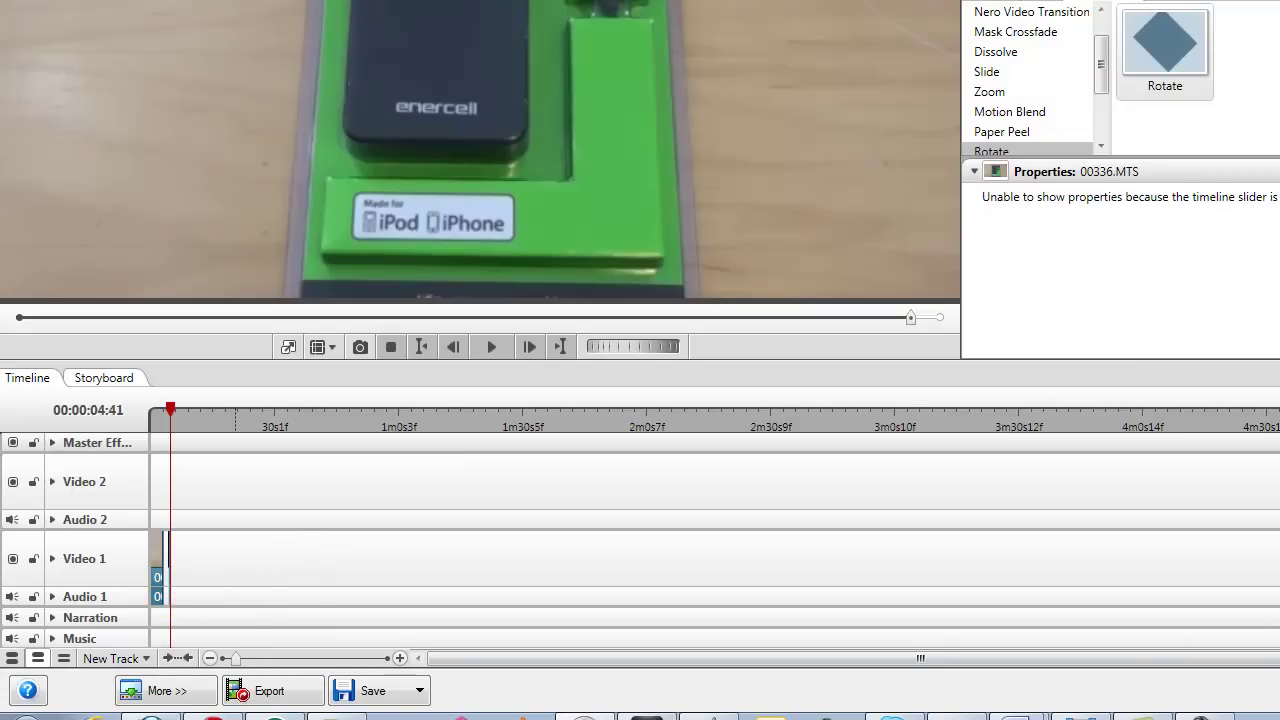
key(ctrl+z)
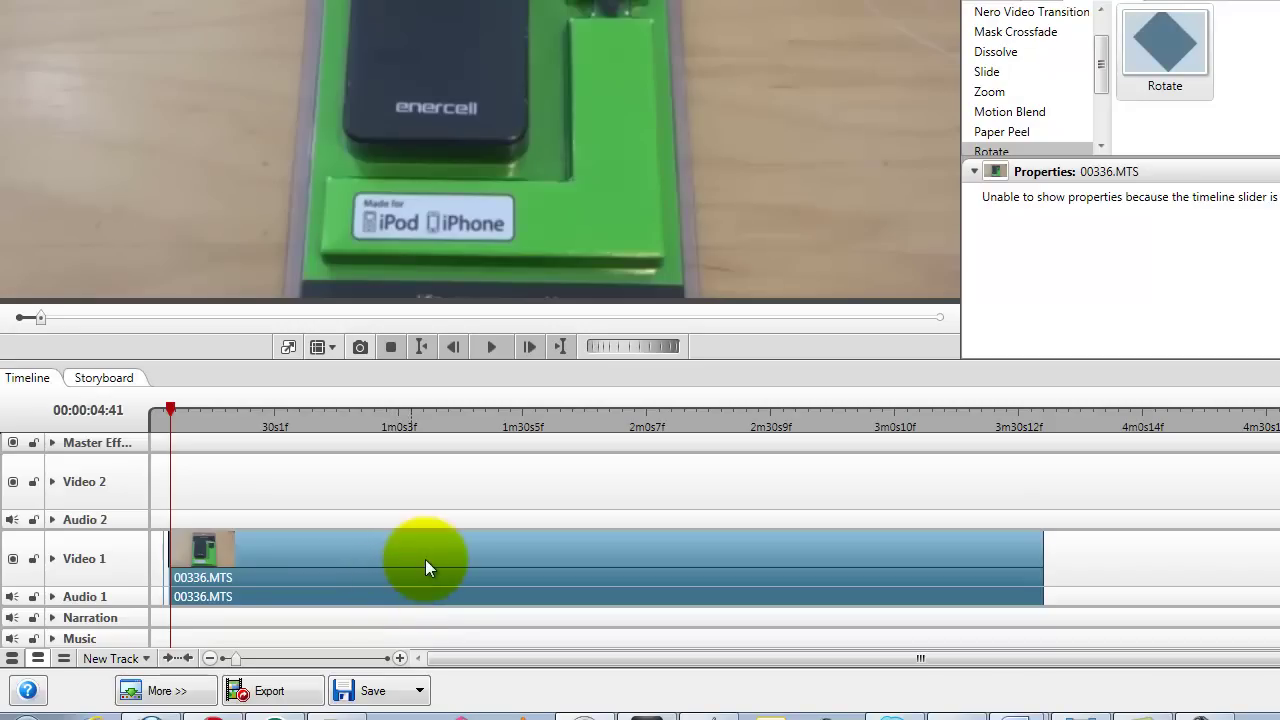
drag(425, 559, 543, 598)
drag(809, 648, 848, 670)
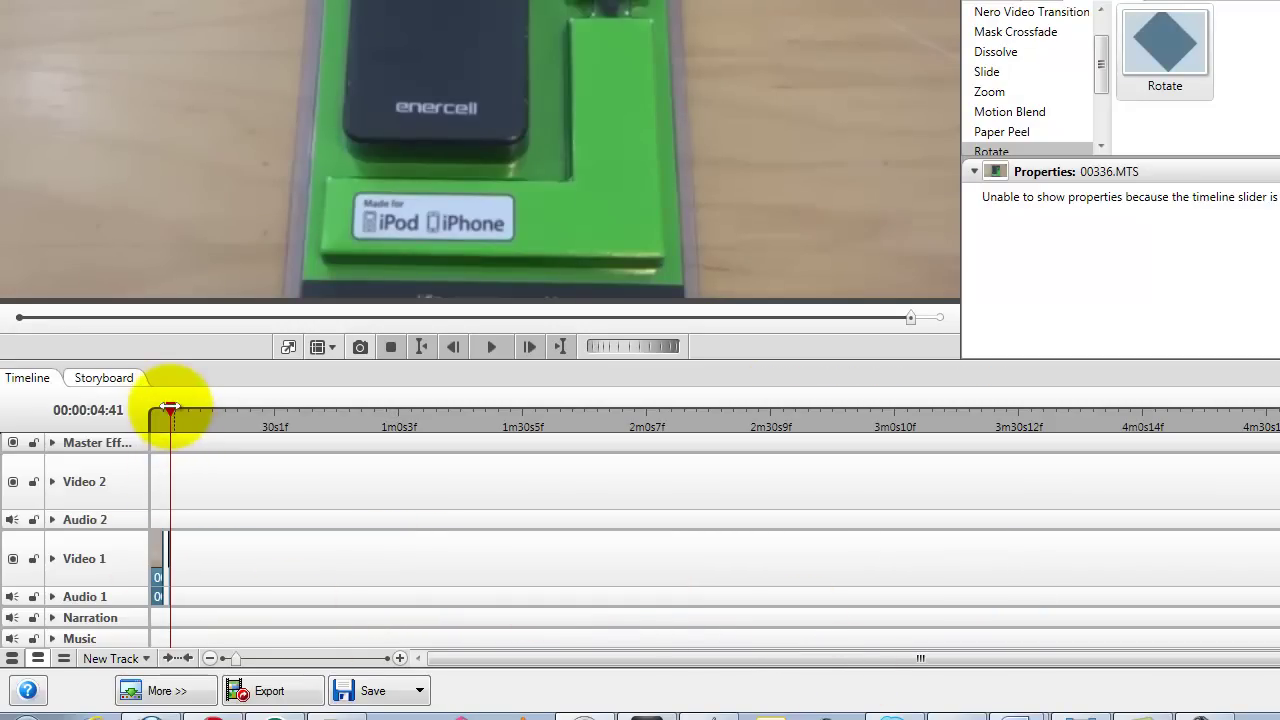
Step: Move the full-length 00336.MTS clip up onto the Video 2 and Audio 2 tracks
mouse_move(171, 409)
mouse_down()
mouse_move(135, 409)
mouse_move(182, 414)
mouse_up()
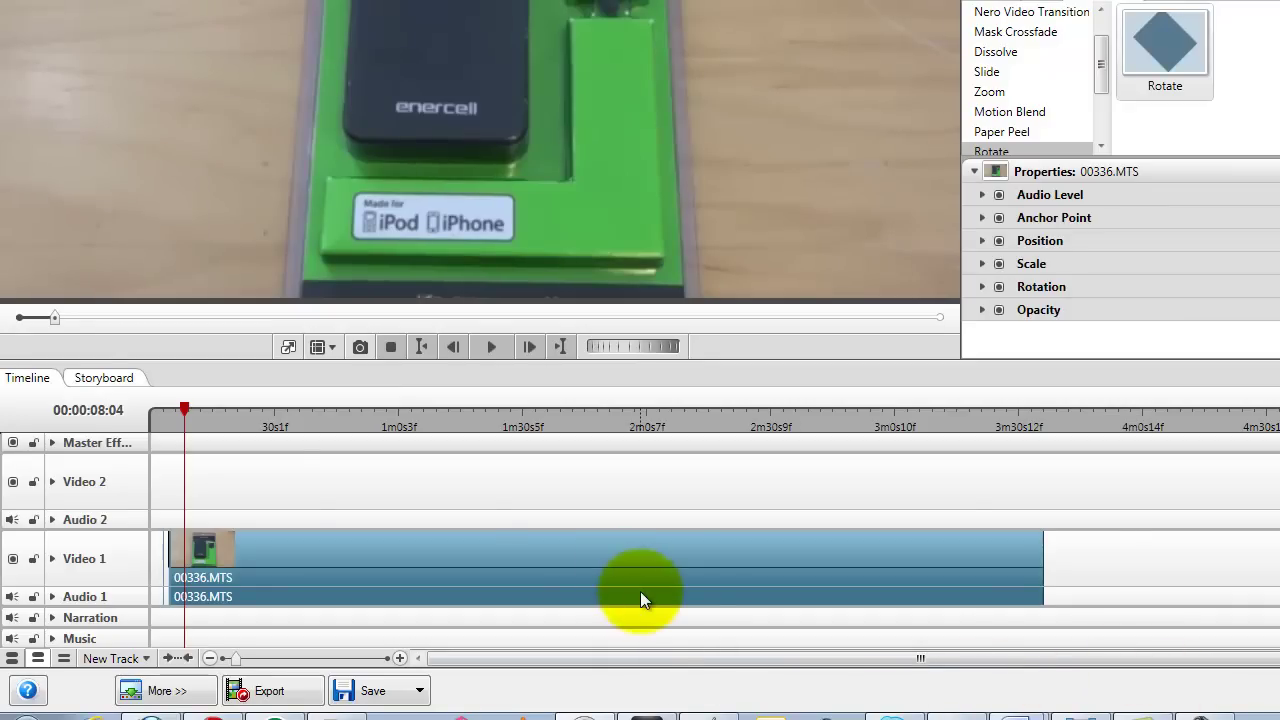
drag(184, 412, 1058, 471)
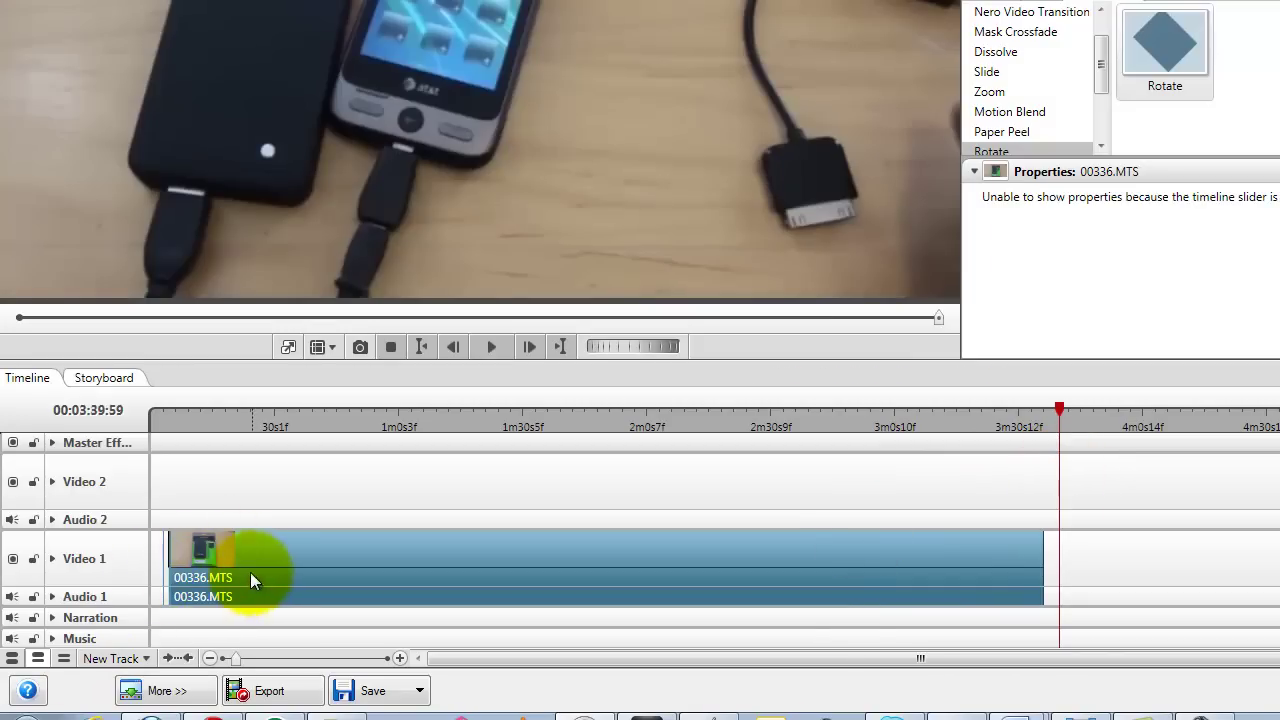
drag(250, 575, 400, 550)
drag(529, 591, 657, 651)
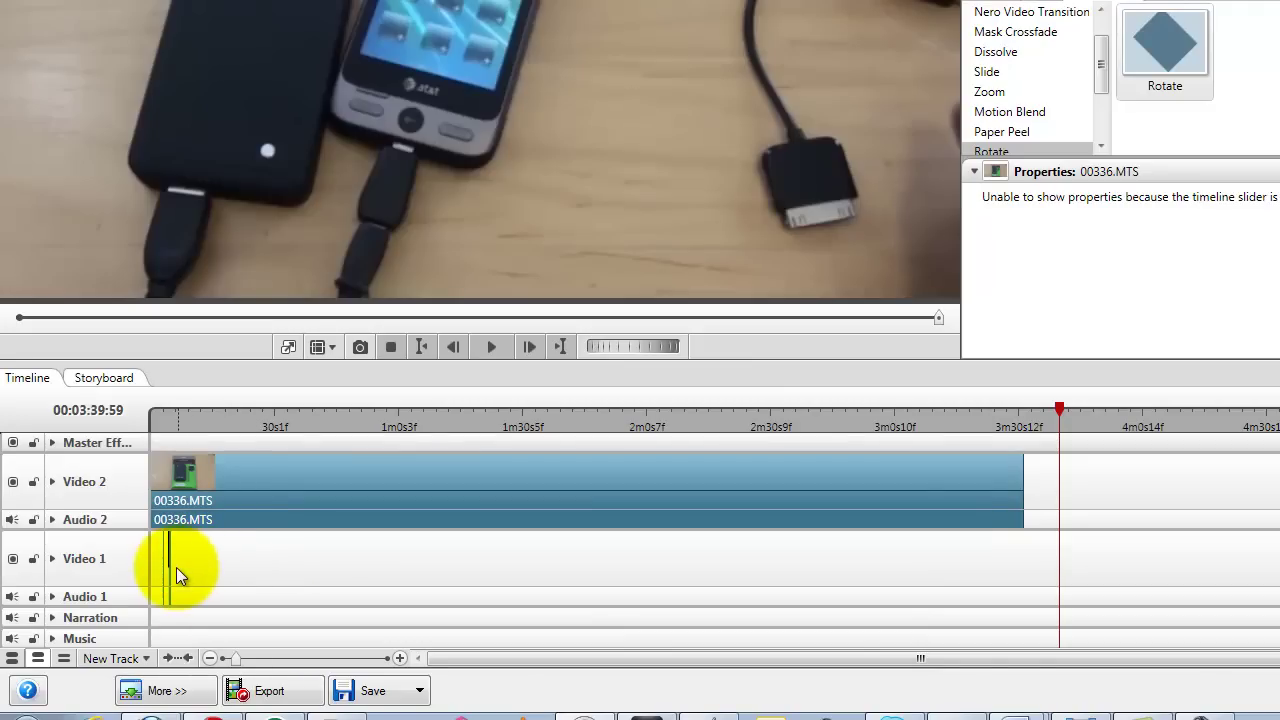
click(275, 571)
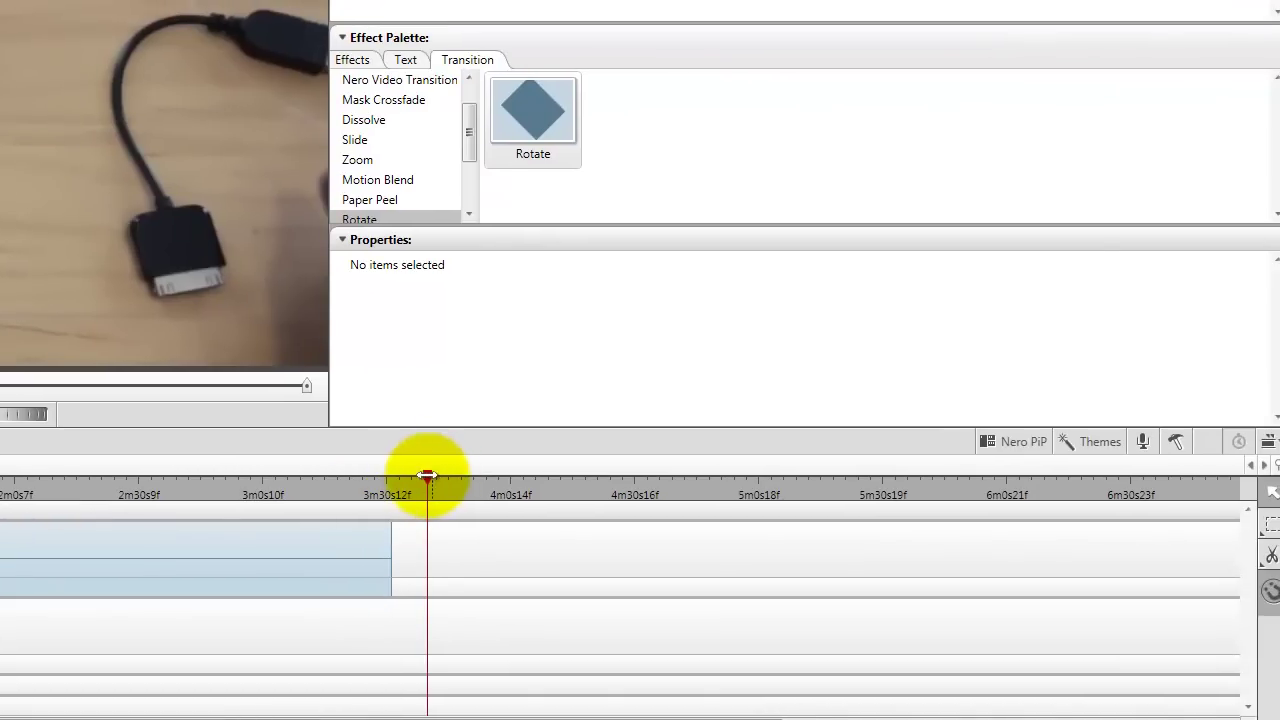
Step: Drag the playhead back to about the 3-minute mark on the ruler
drag(427, 475, 343, 475)
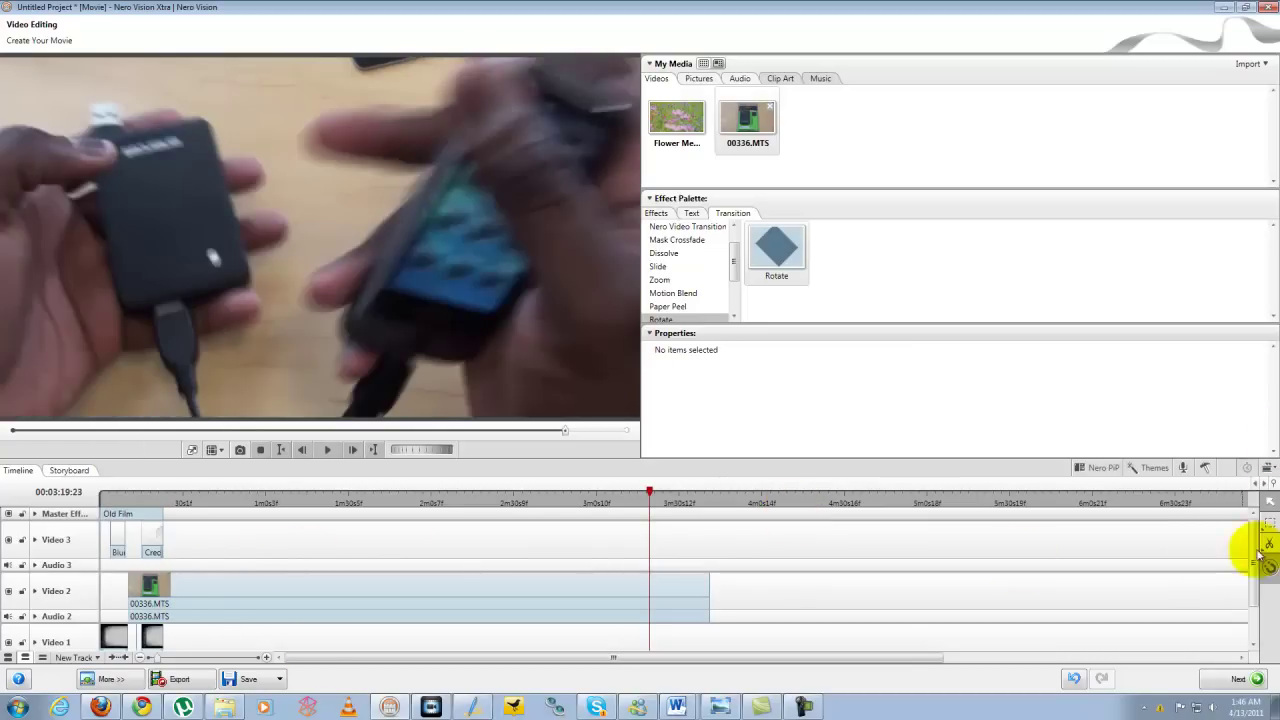
drag(1251, 563, 1258, 655)
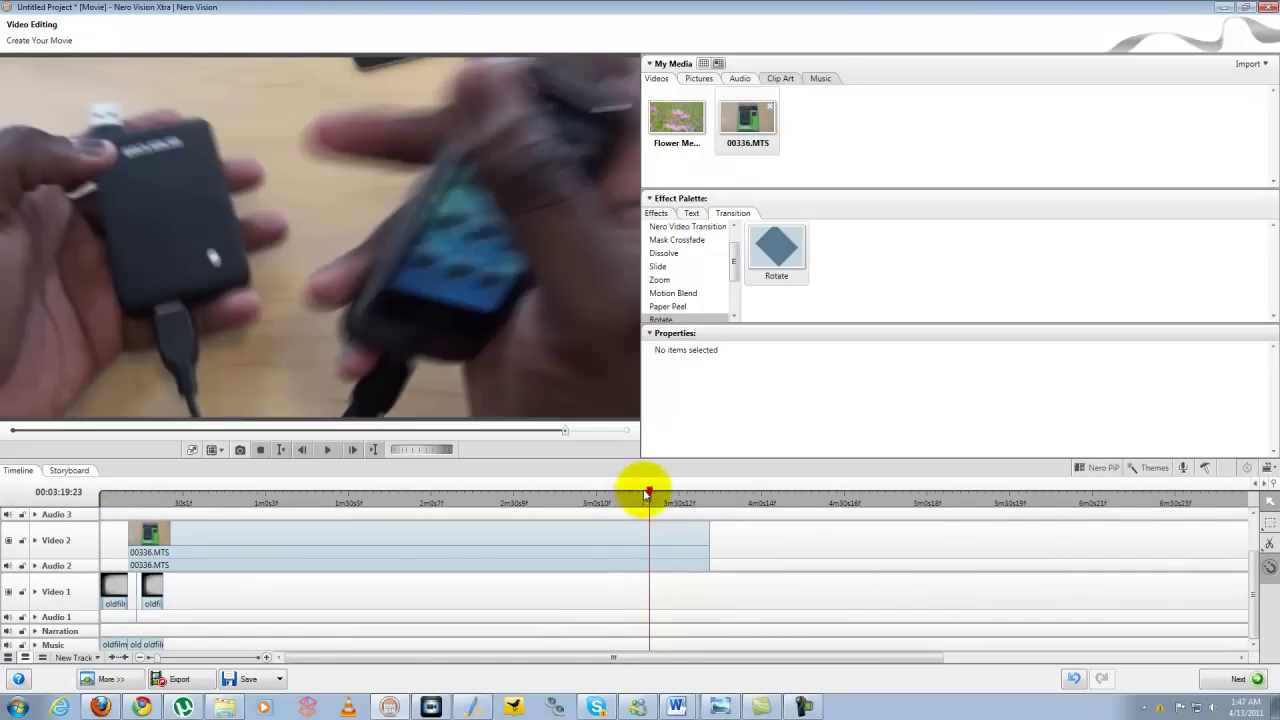
click(461, 496)
drag(266, 500, 91, 557)
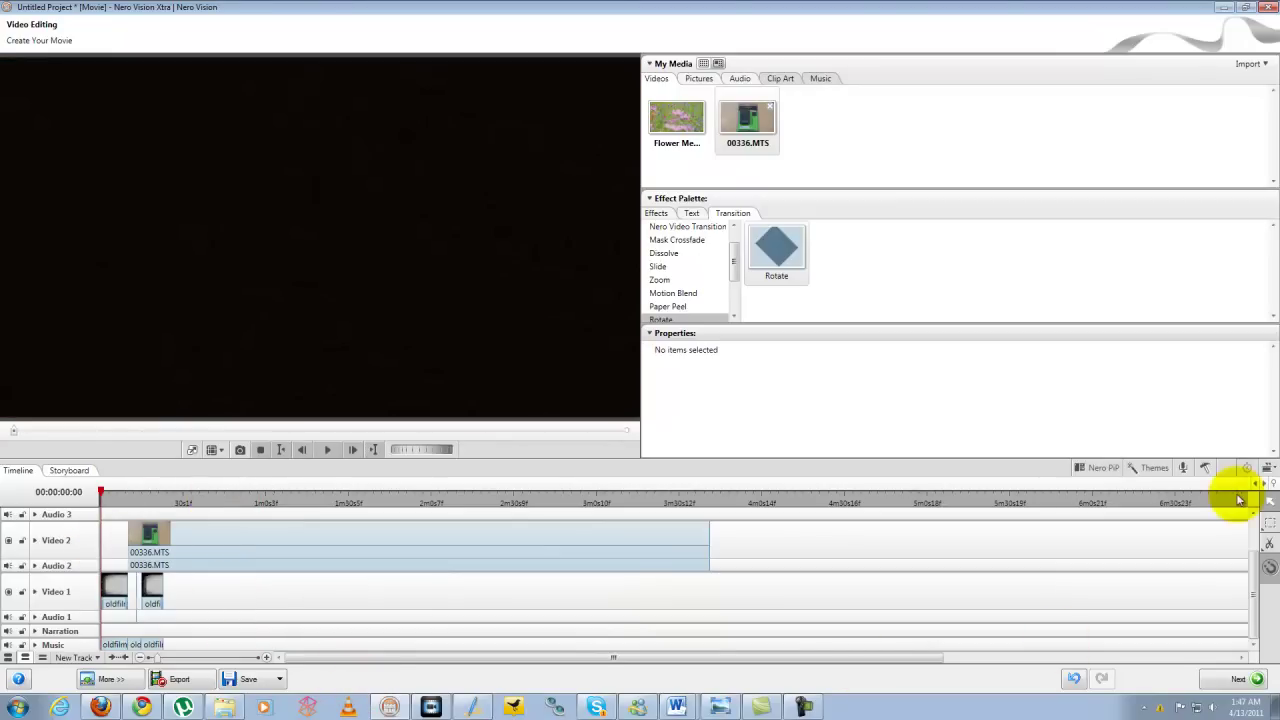
click(327, 449)
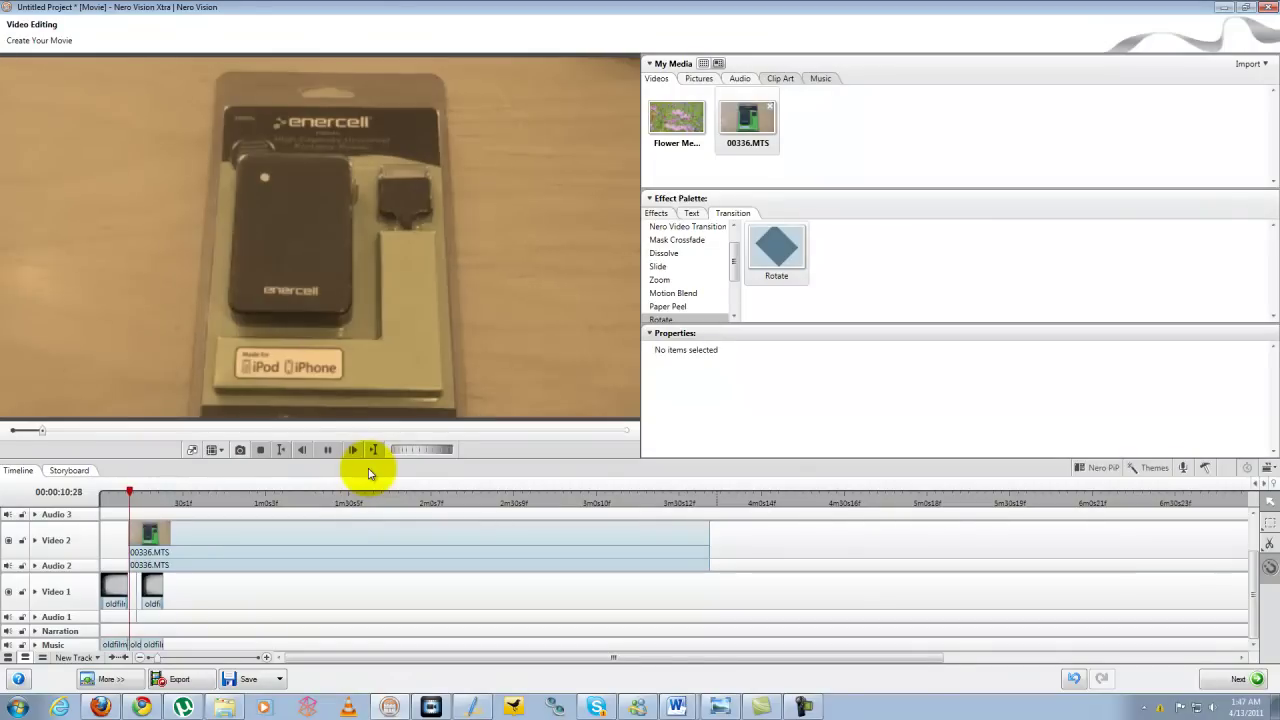
click(328, 450)
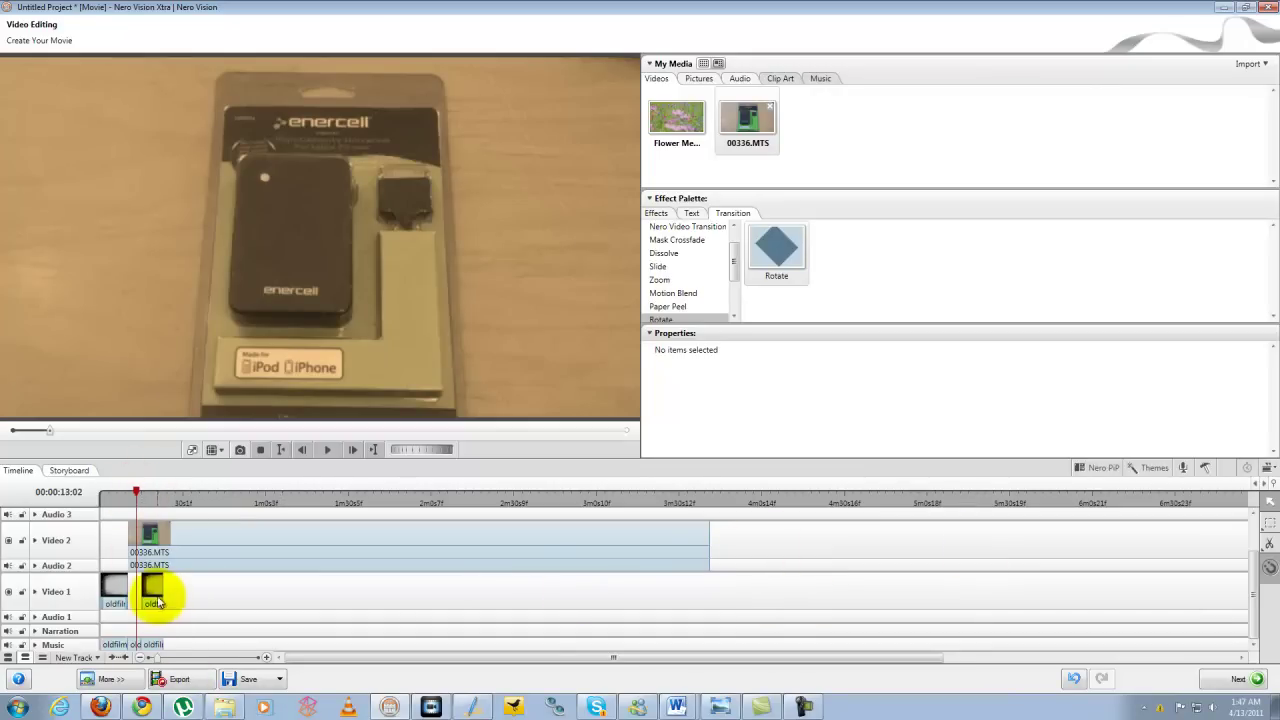
click(143, 491)
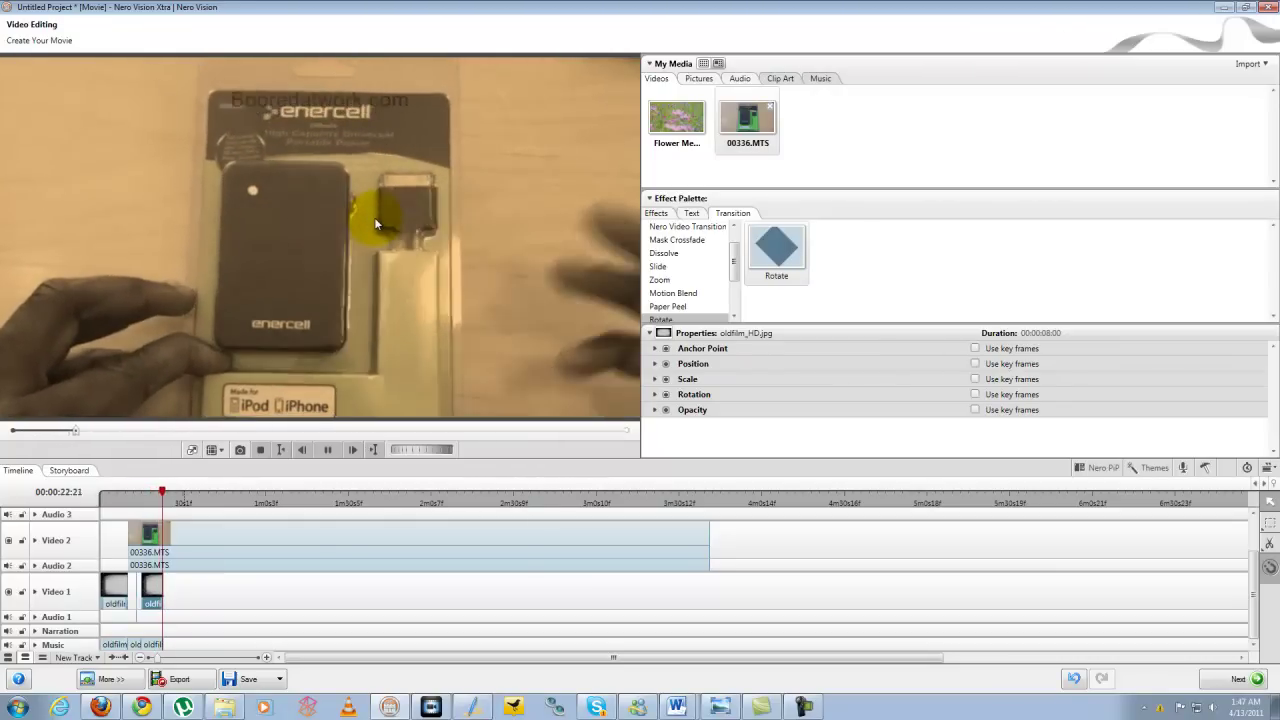
click(327, 449)
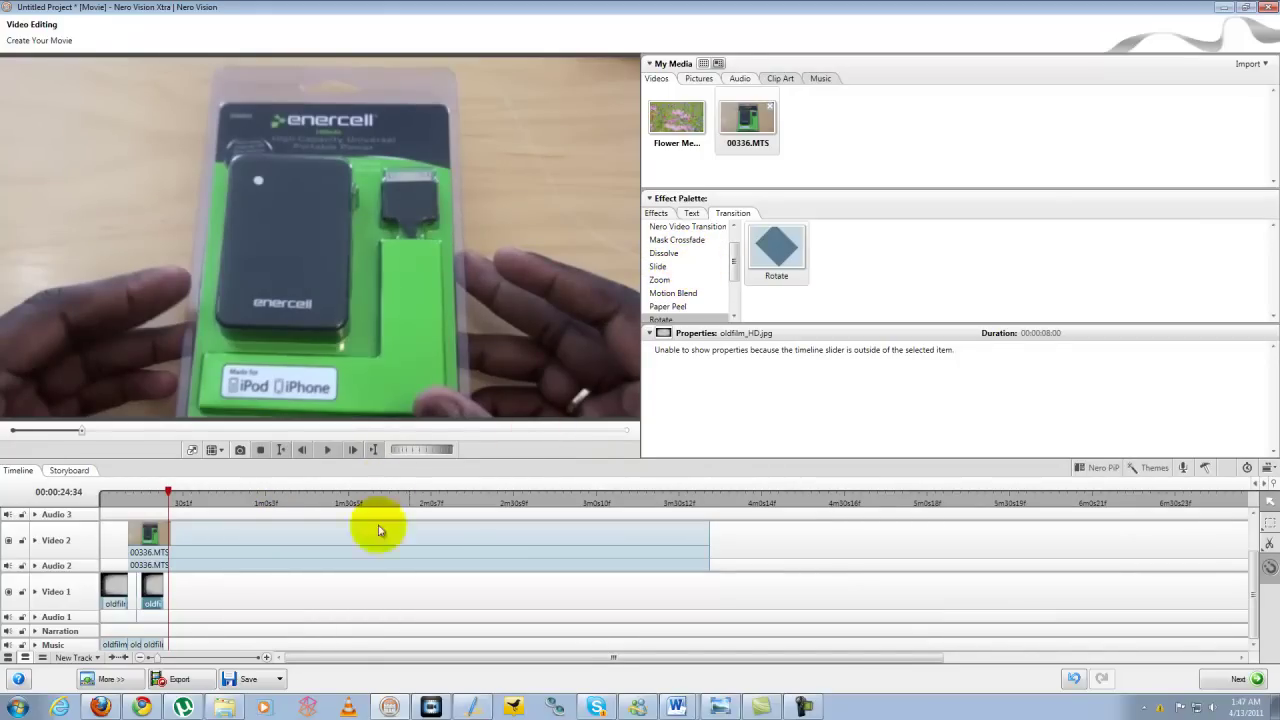
Step: Drop the Arrow Wave Mask Crossfade transition between the old-film clips on Video 1
click(162, 490)
drag(162, 490, 126, 491)
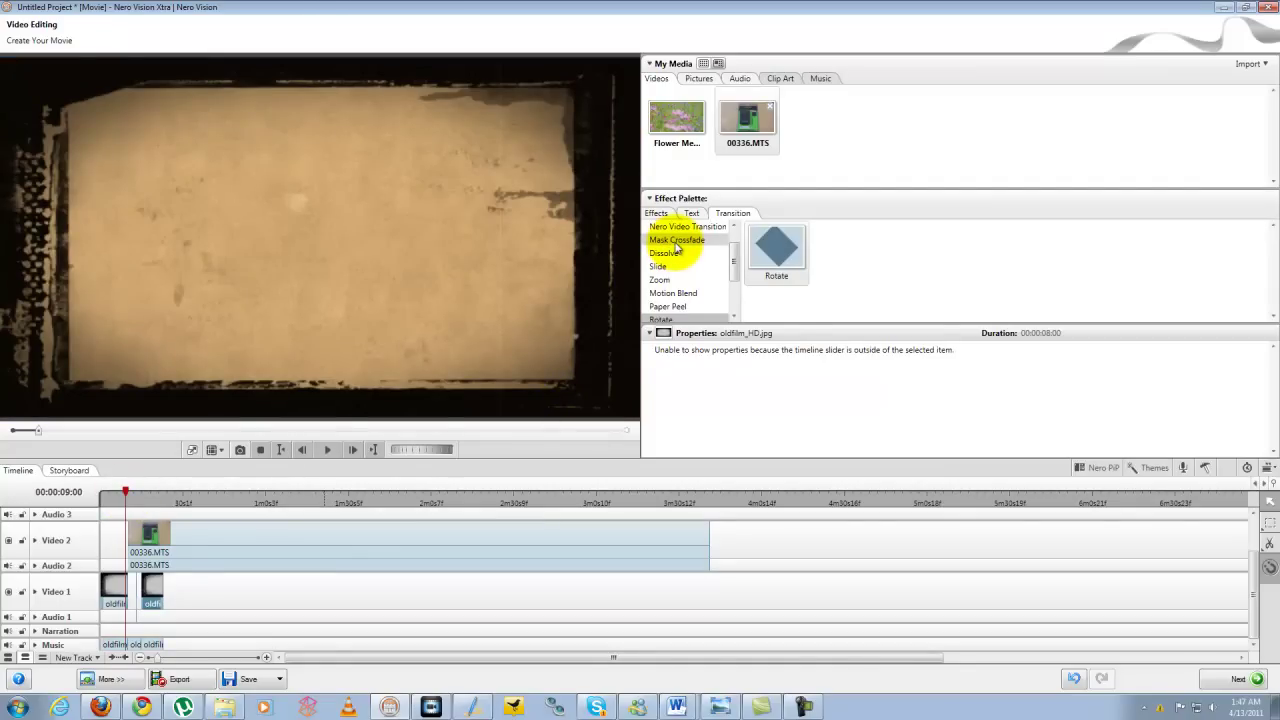
click(677, 244)
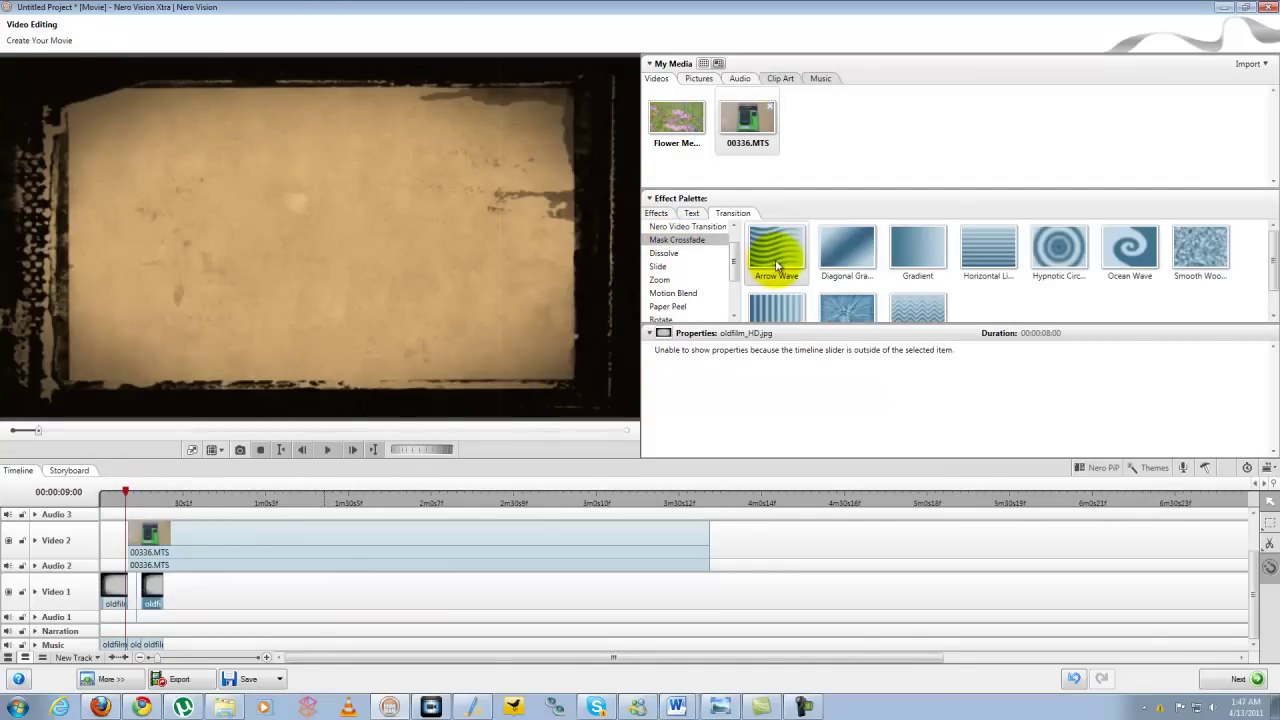
drag(776, 265, 120, 590)
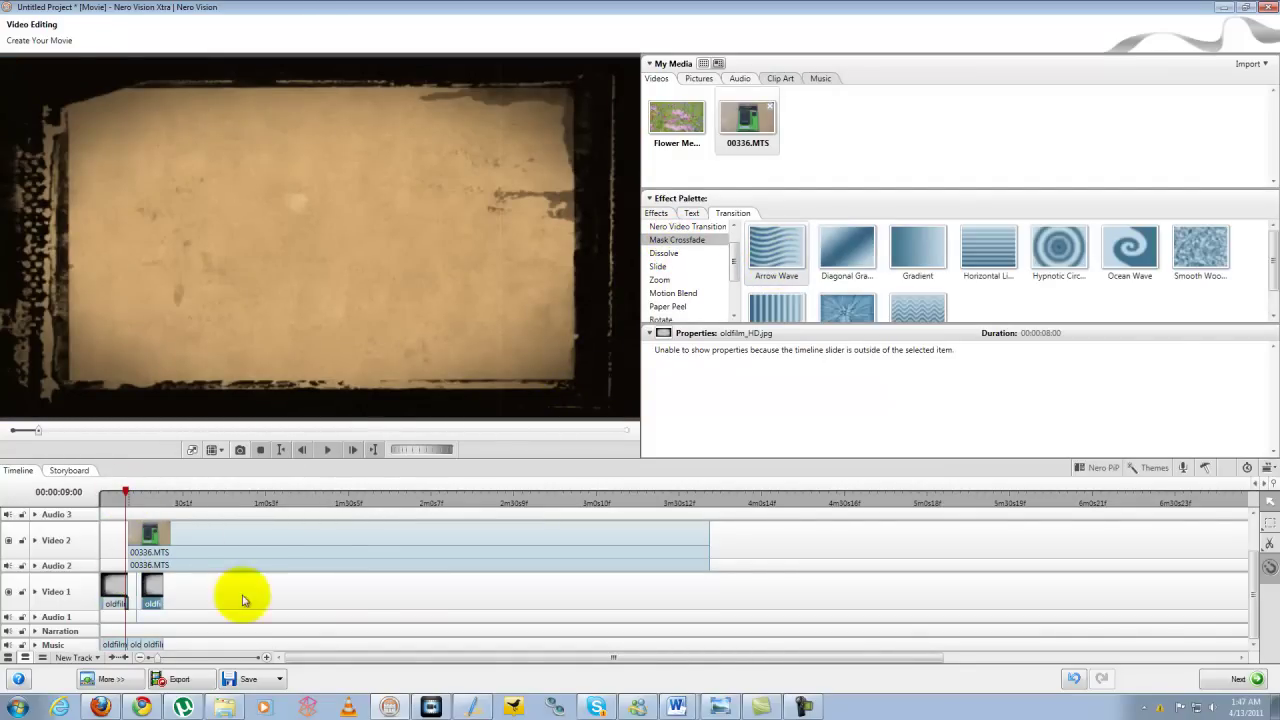
Step: Preview the transition, then add the Hypnotic Circle transition onto the Video 1 clips
click(327, 449)
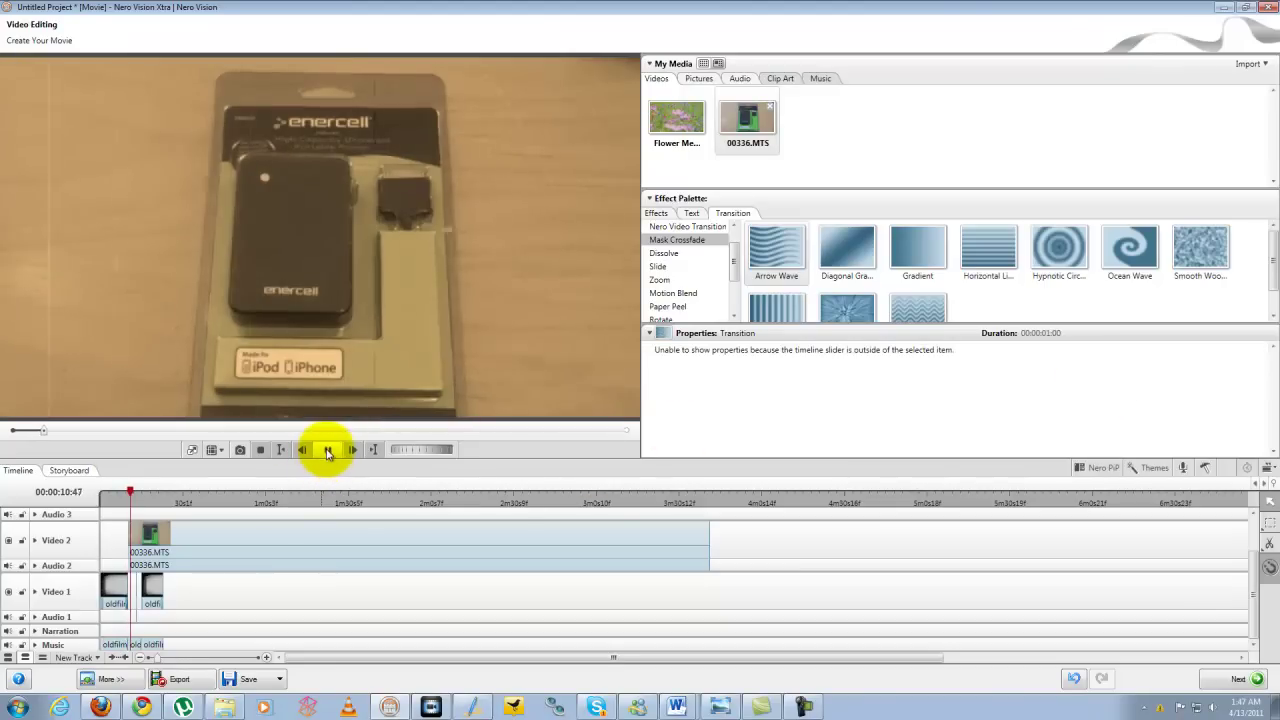
click(325, 449)
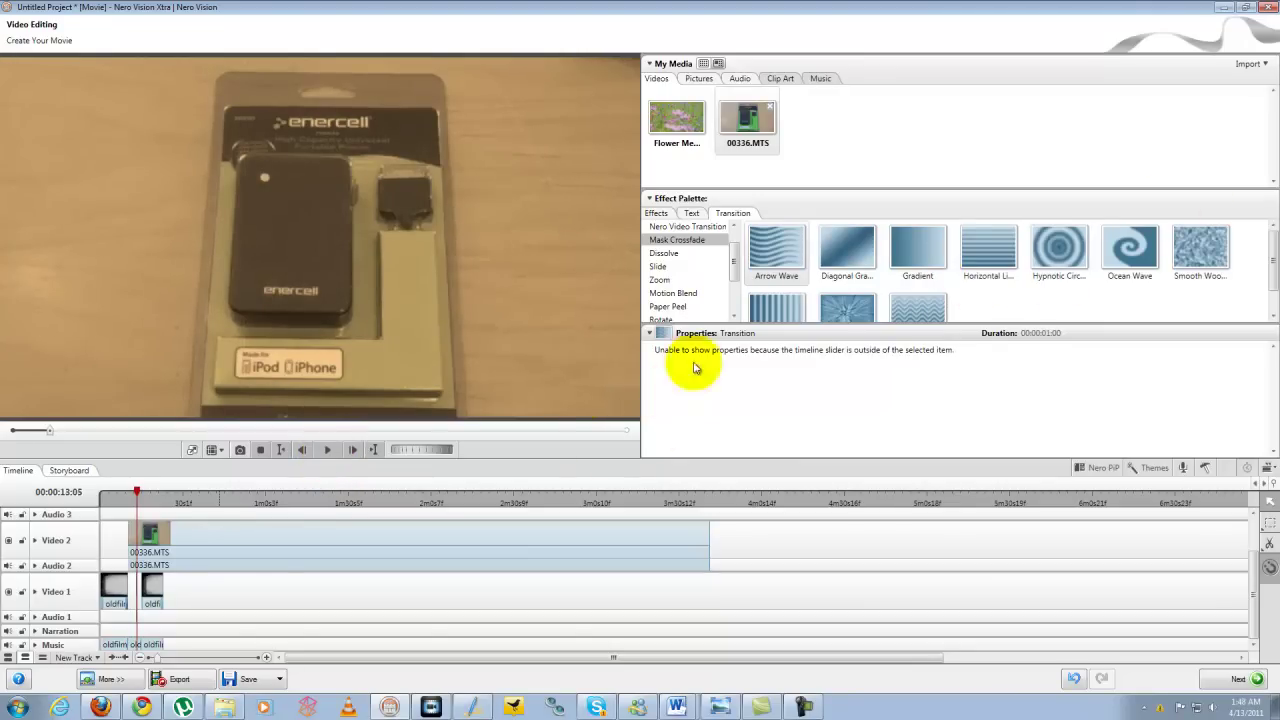
drag(1059, 250, 150, 610)
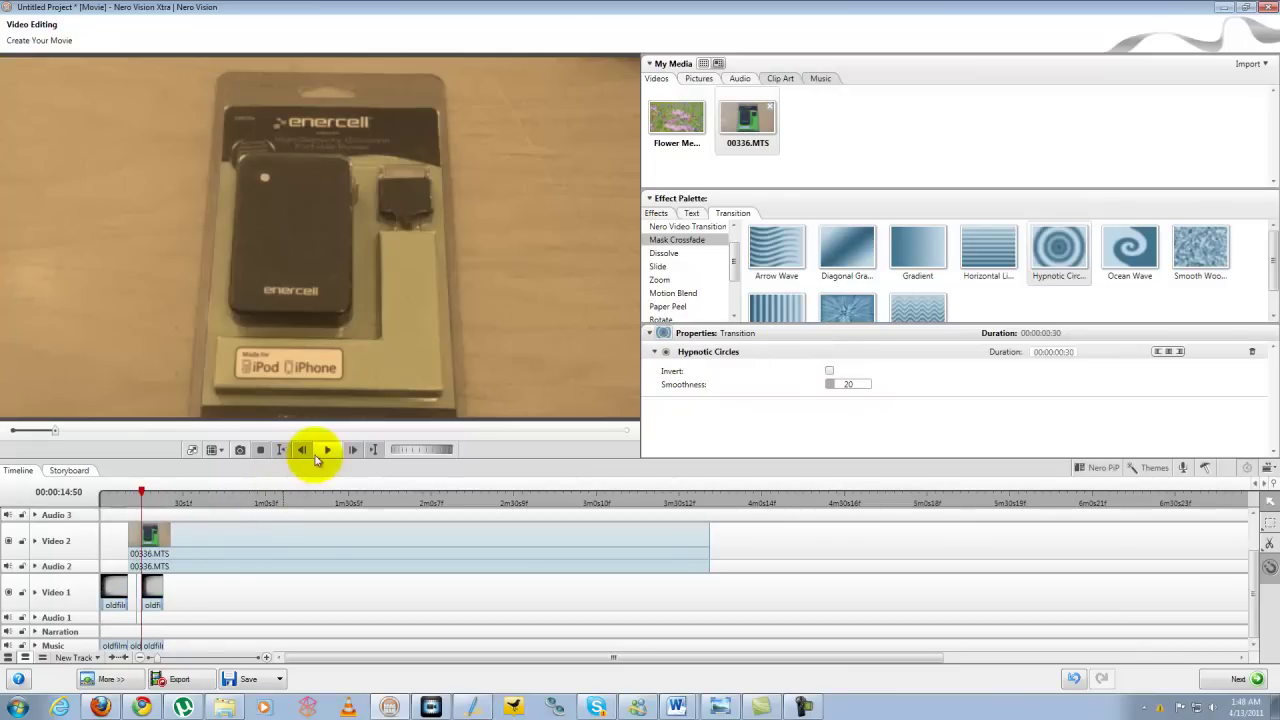
click(137, 494)
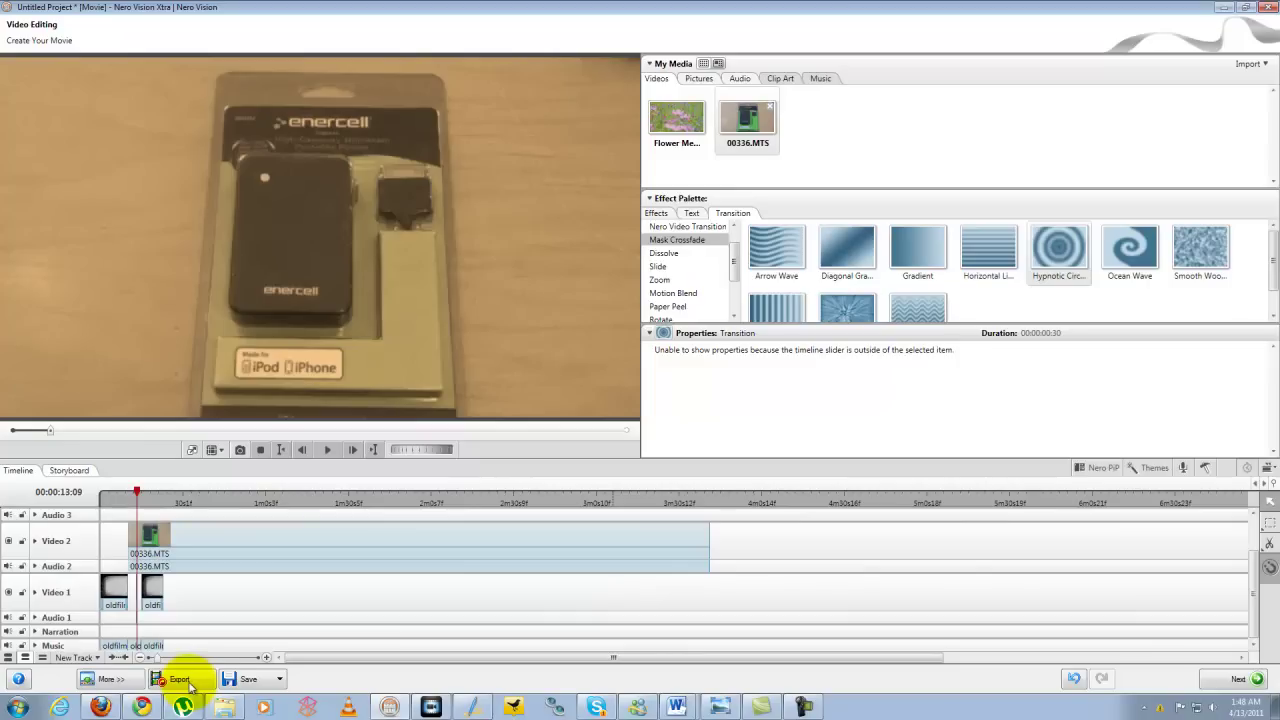
Step: Decline saving at export and keep the recording format at NTSC with Automatic SmartEncoding
click(229, 693)
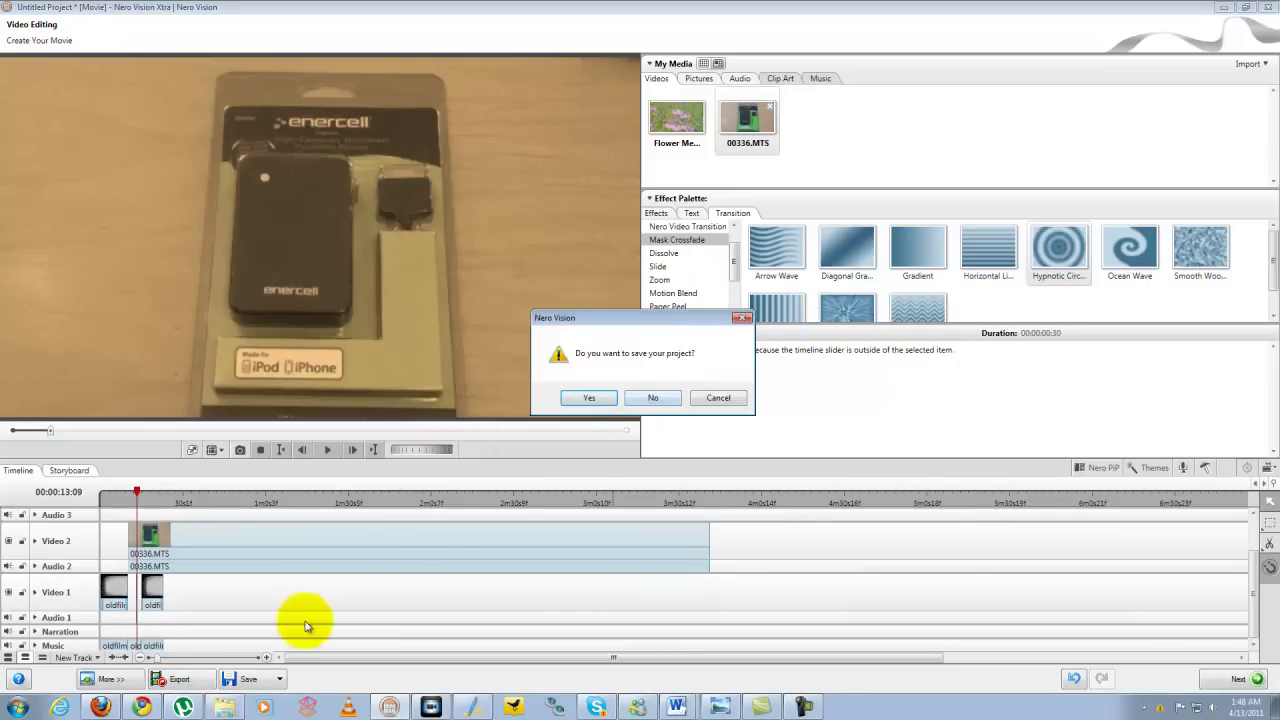
click(742, 318)
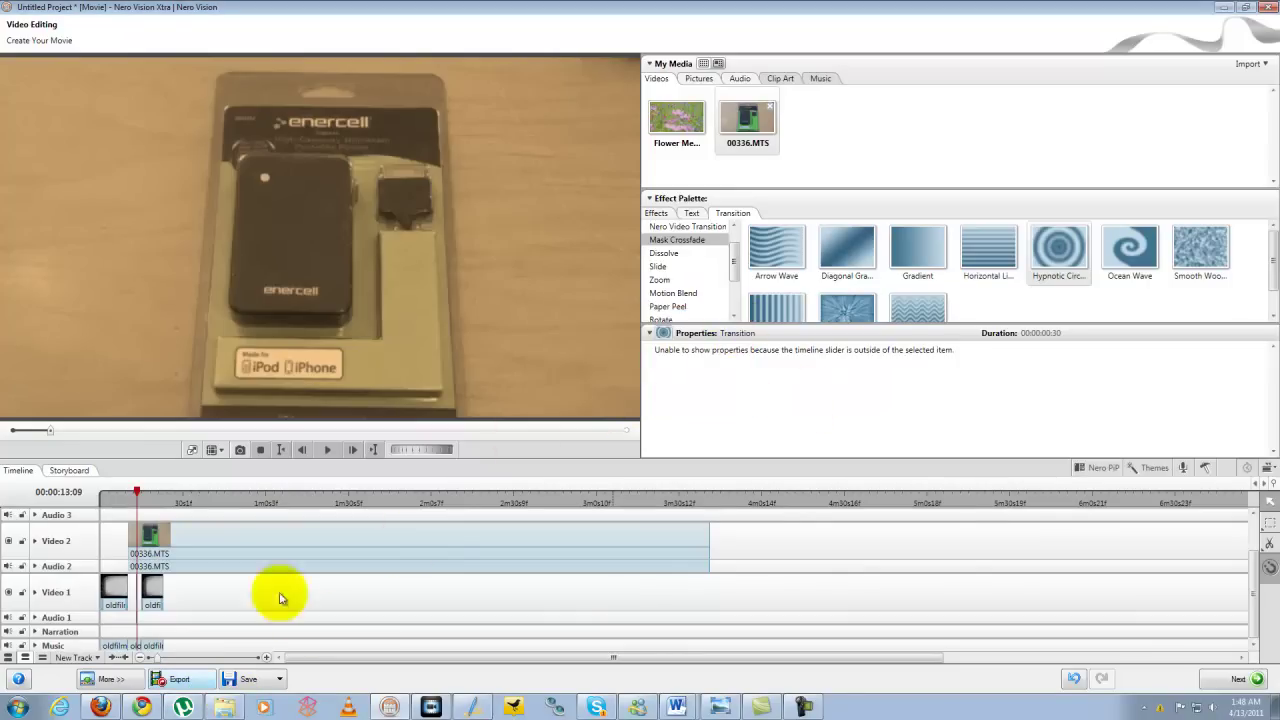
click(106, 680)
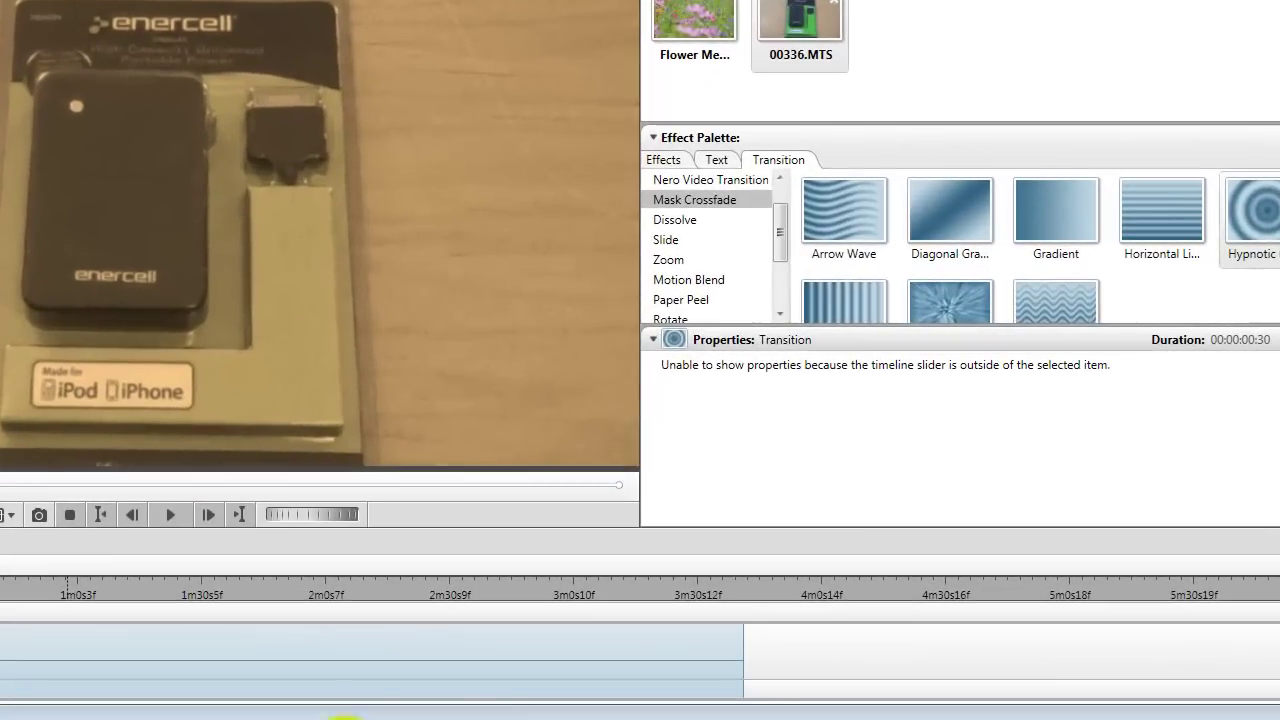
click(418, 616)
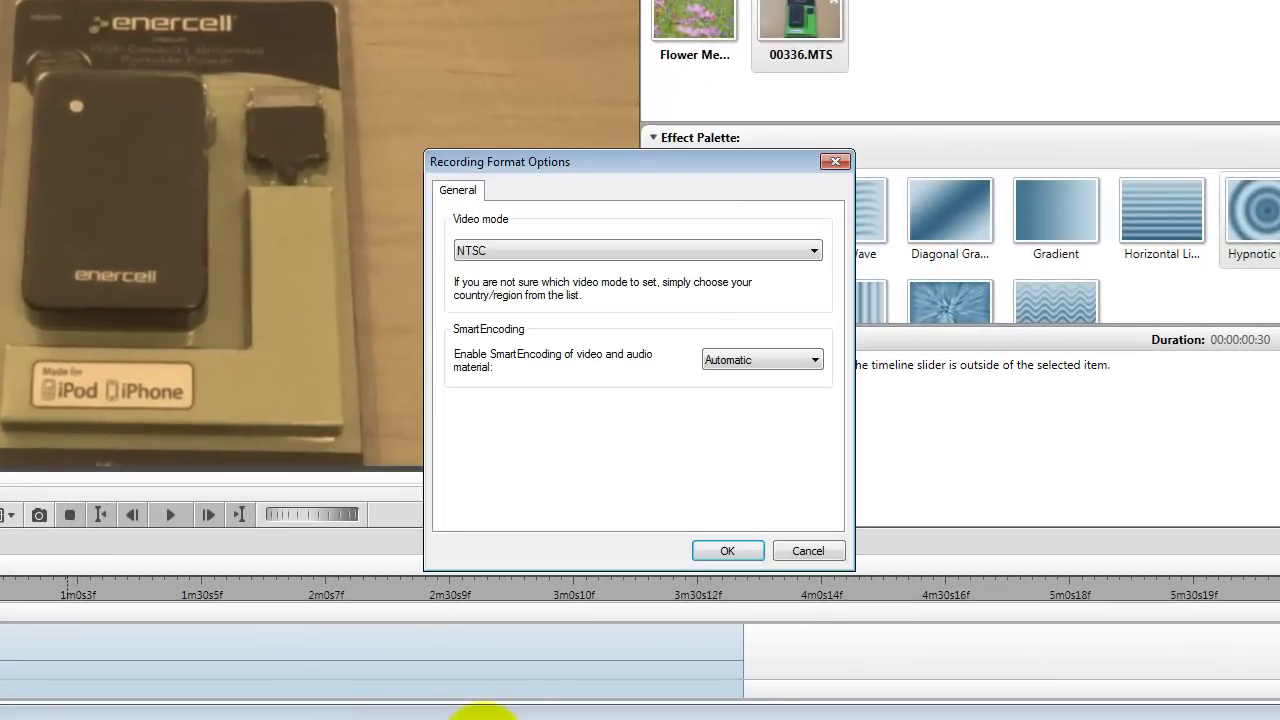
click(767, 250)
click(767, 250)
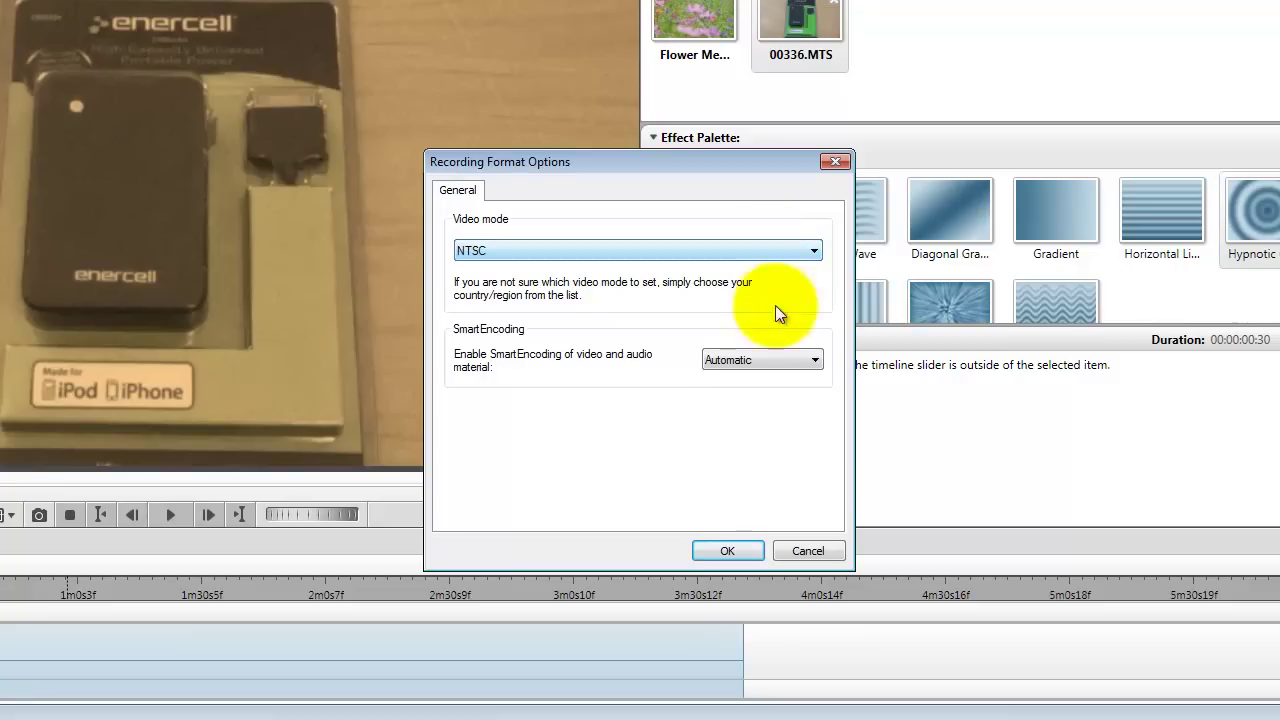
click(779, 351)
click(781, 352)
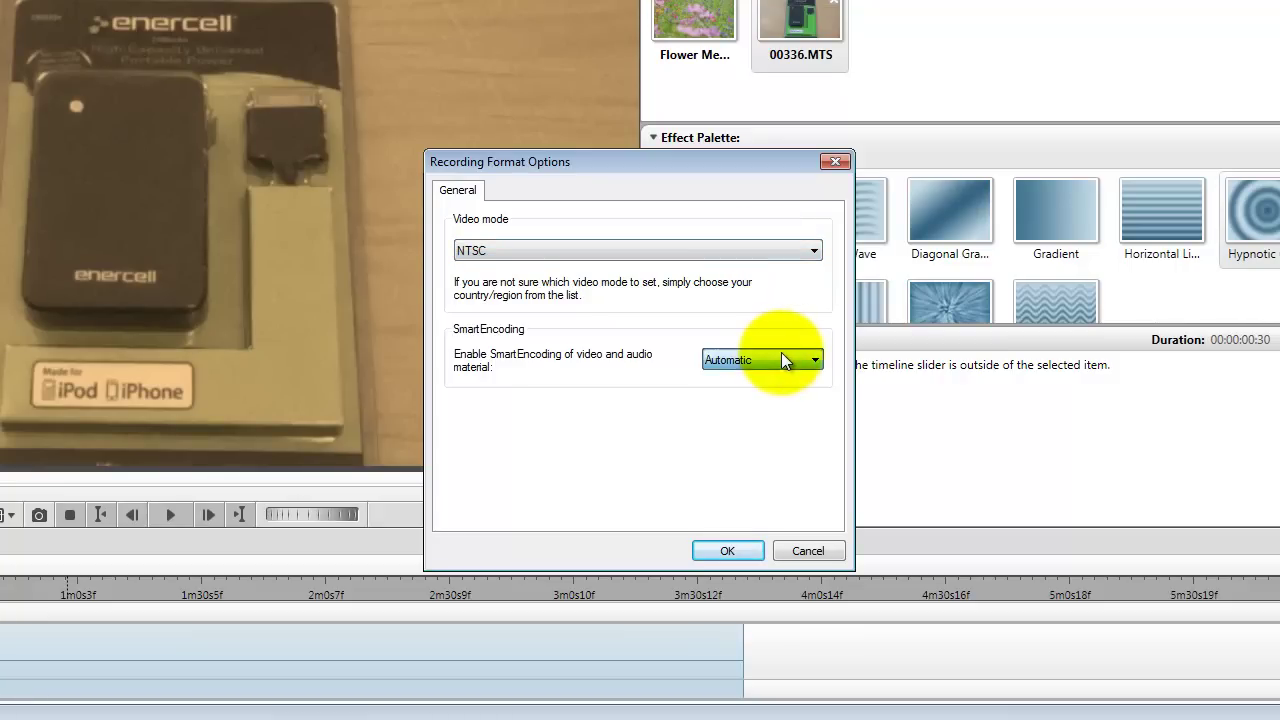
click(739, 557)
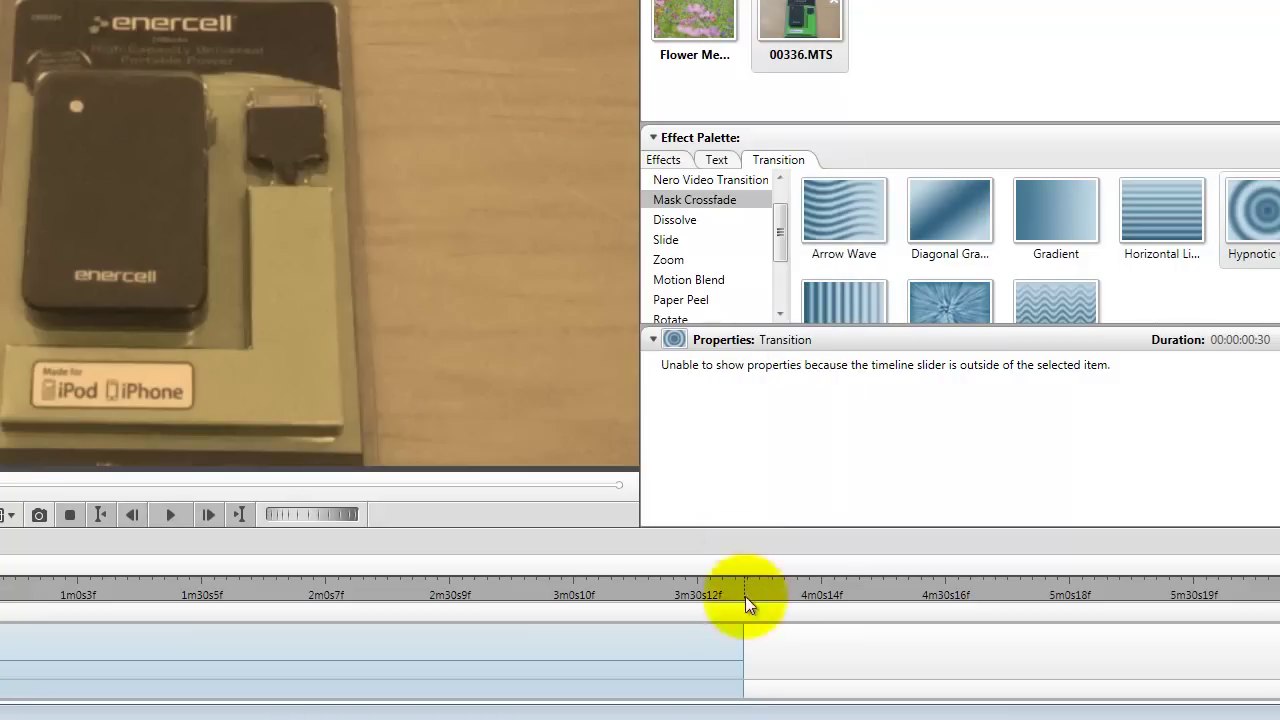
Step: Review the Finalize Disc window, keeping the TSSTcorp recorder, and close it
click(699, 280)
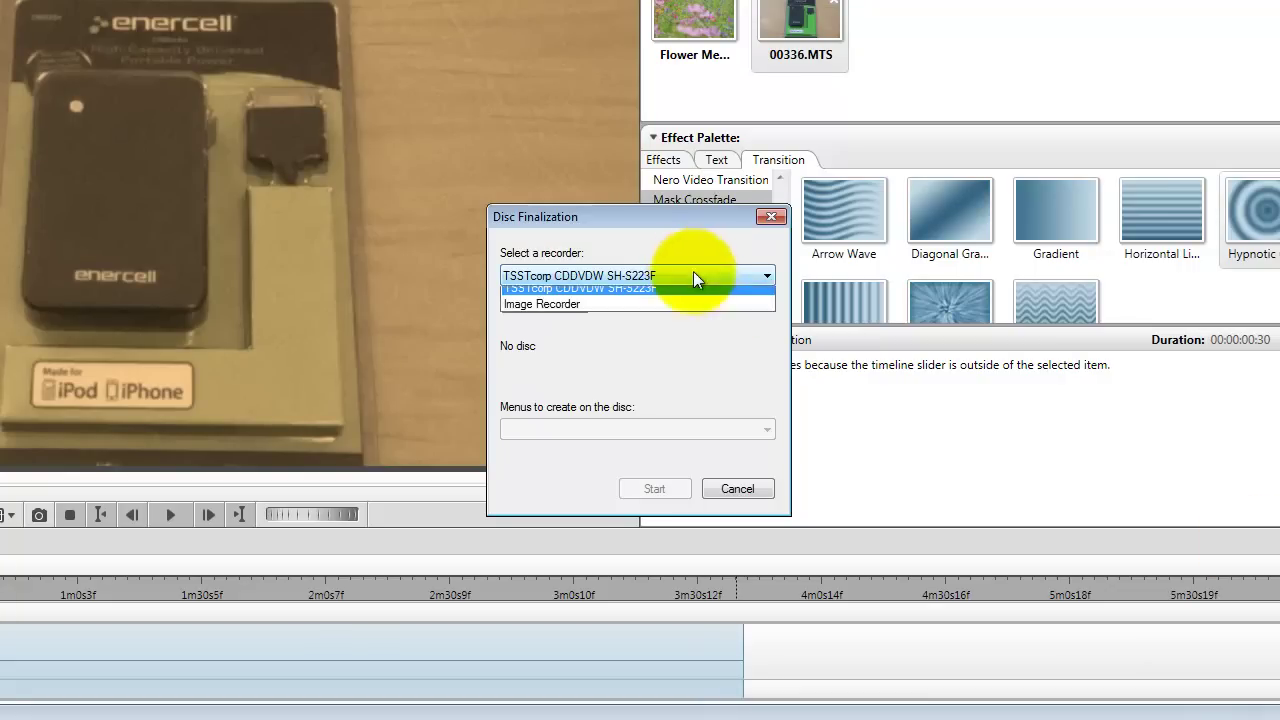
click(699, 277)
click(775, 219)
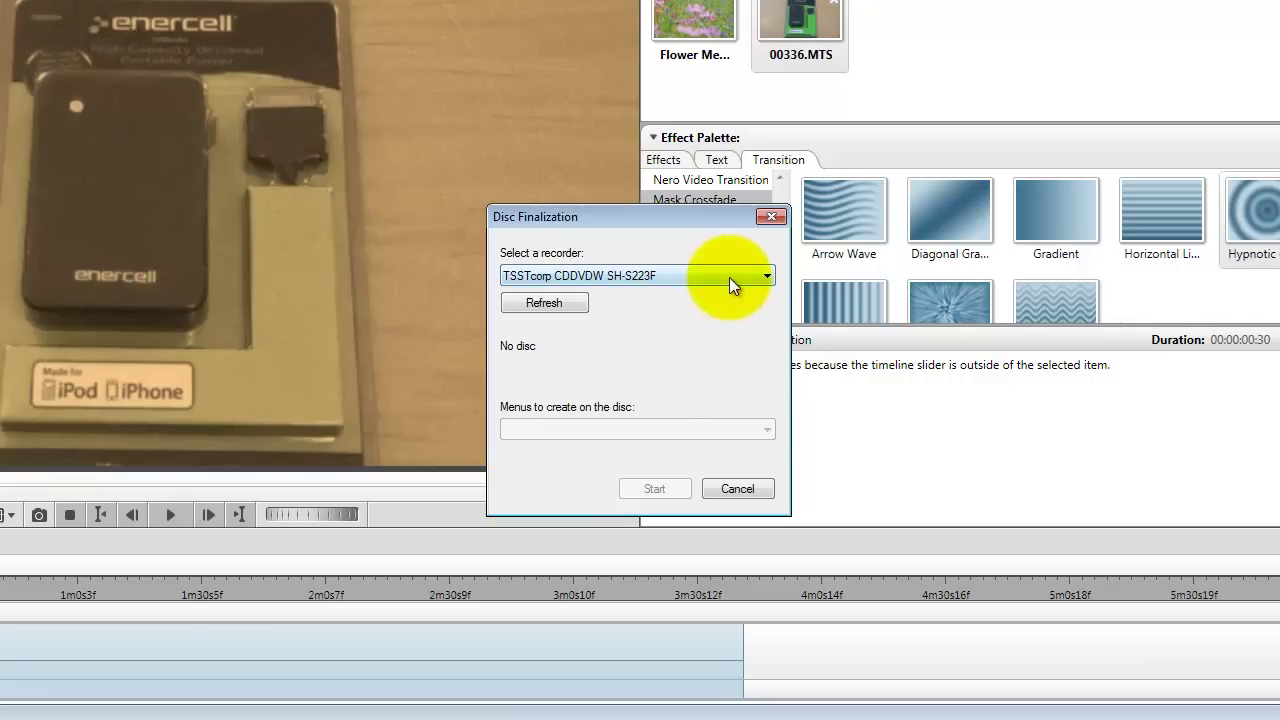
click(729, 277)
click(730, 351)
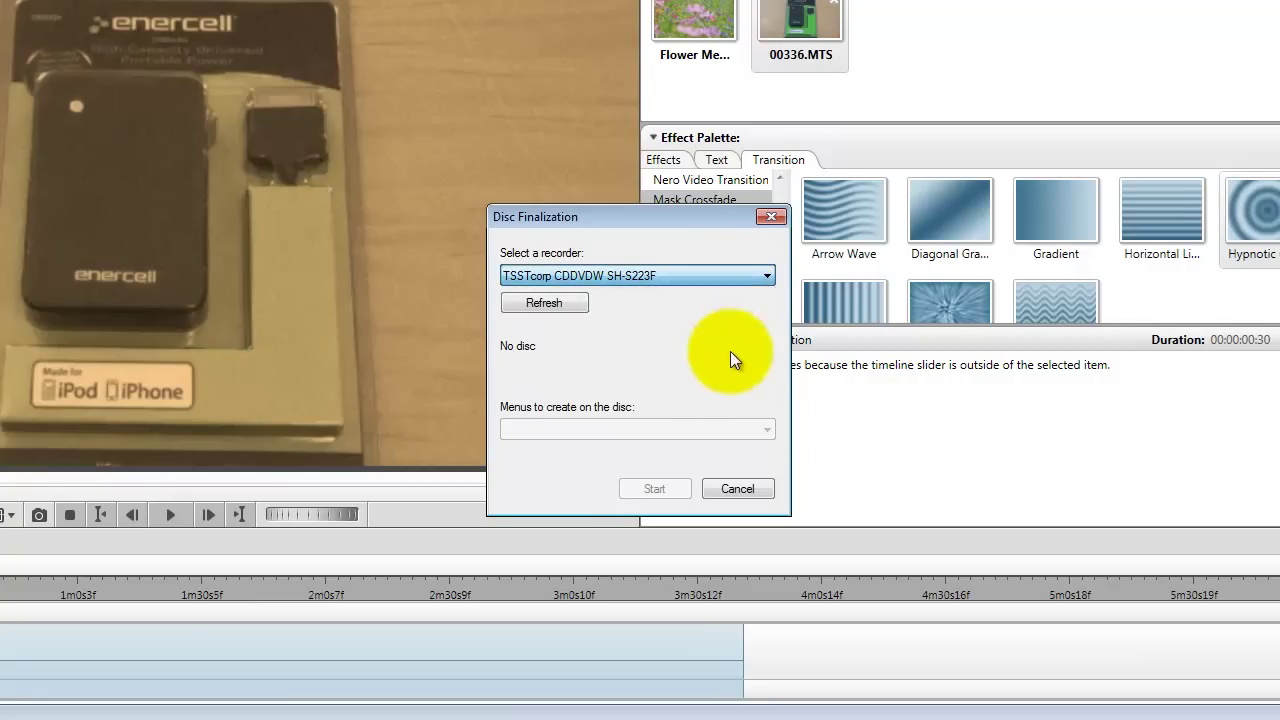
click(771, 217)
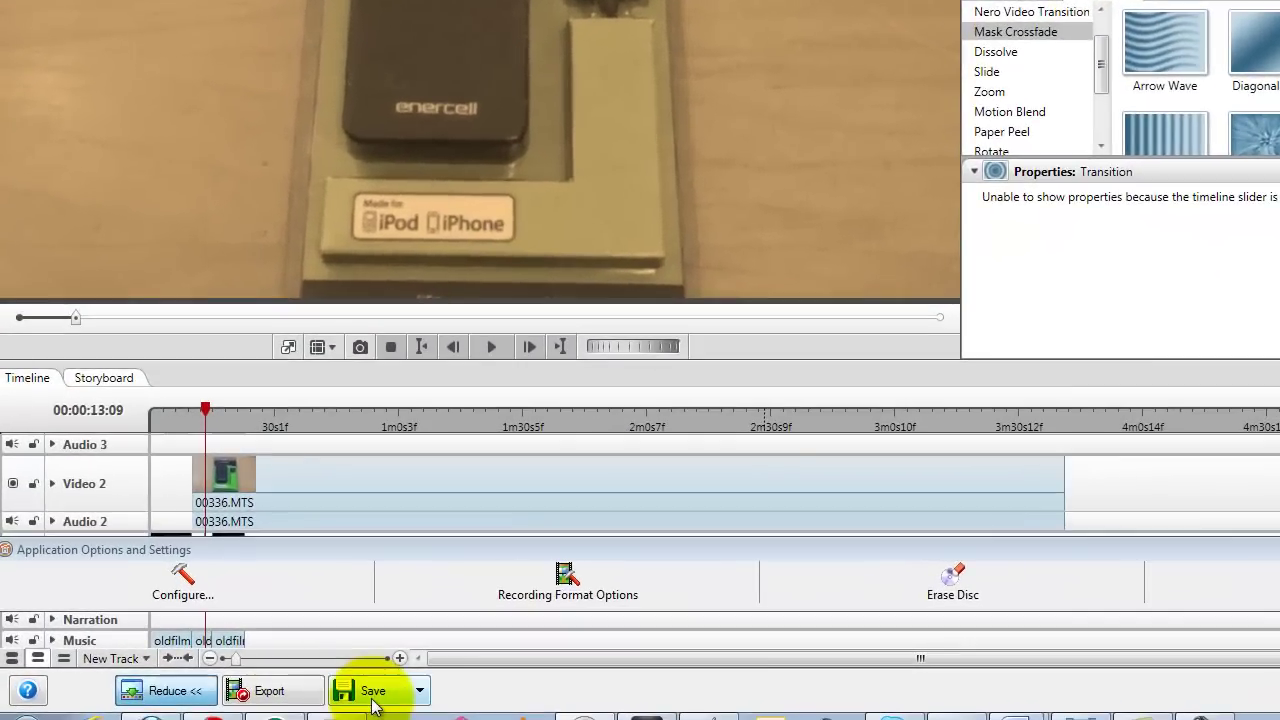
Step: Save the project as enercell.nvc and dismiss the success message
click(241, 679)
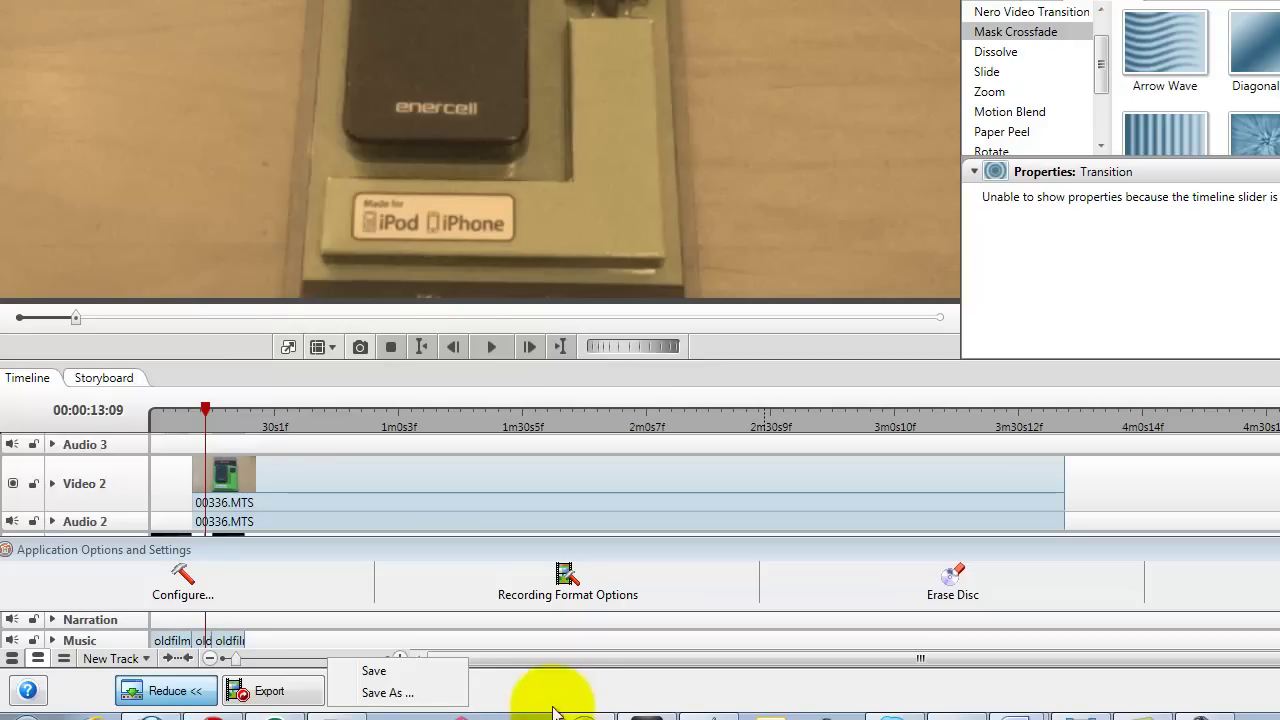
click(430, 697)
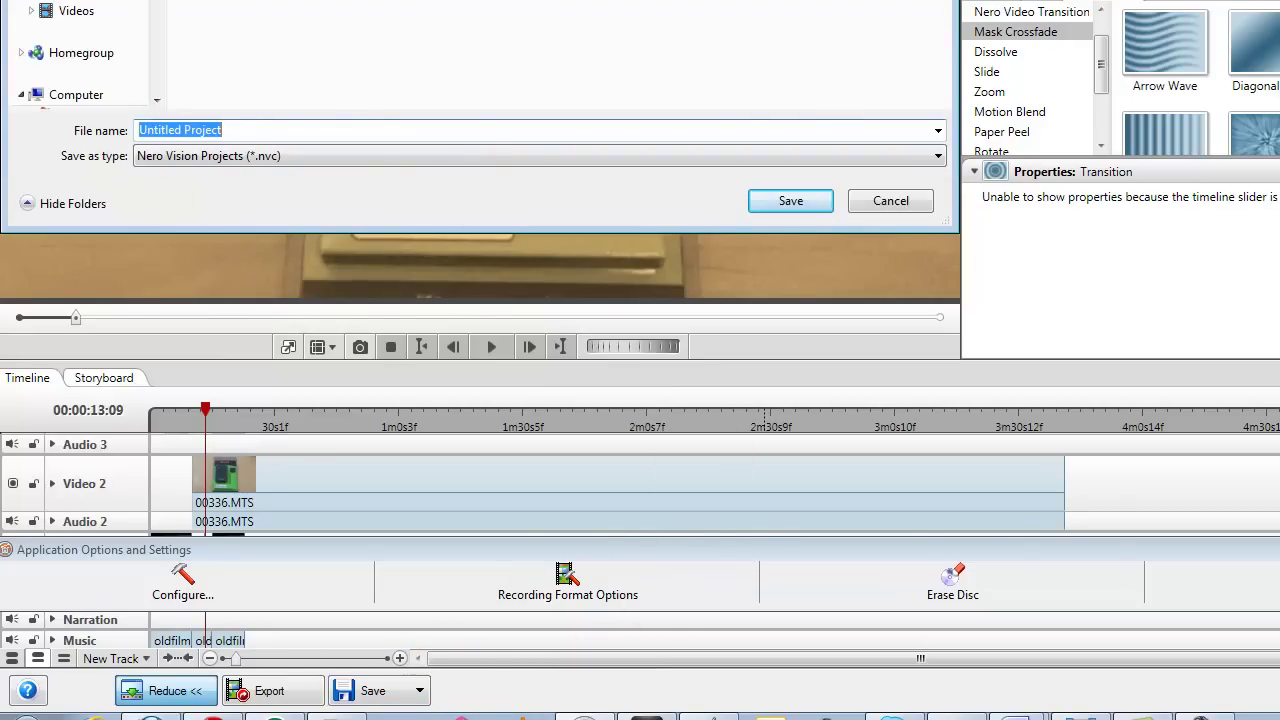
drag(250, 132, 15, 132)
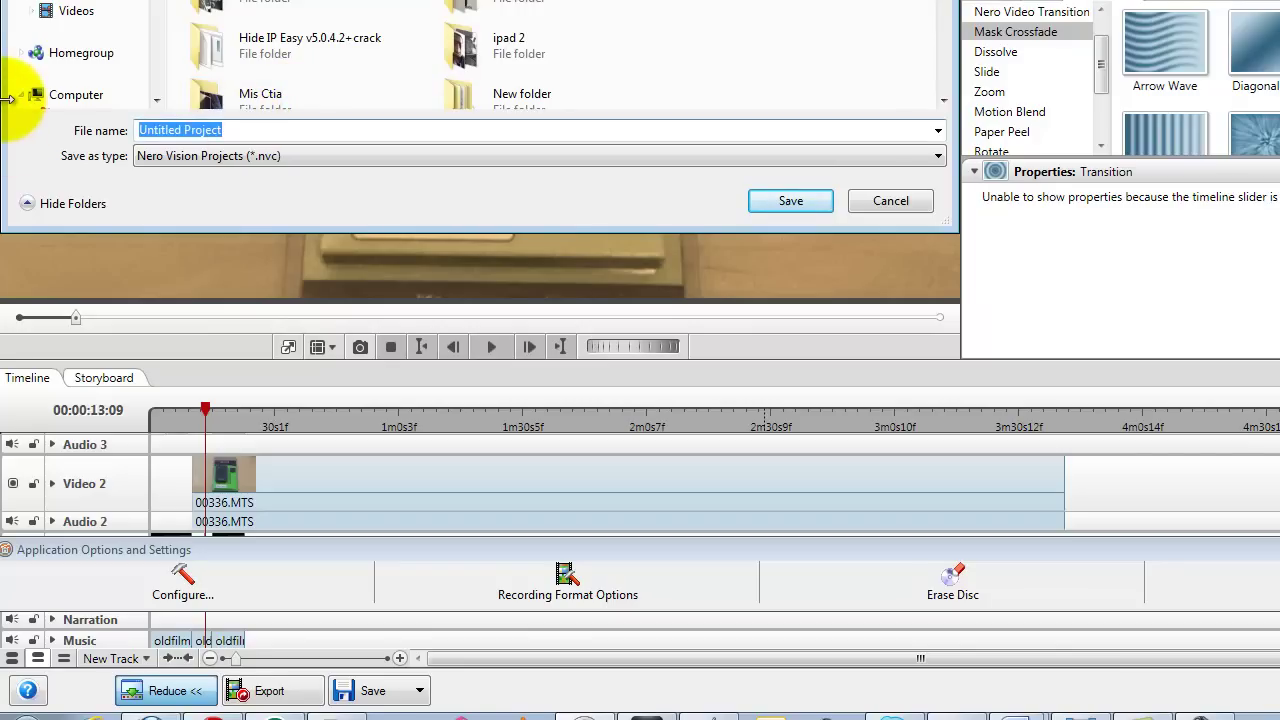
text(enercell)
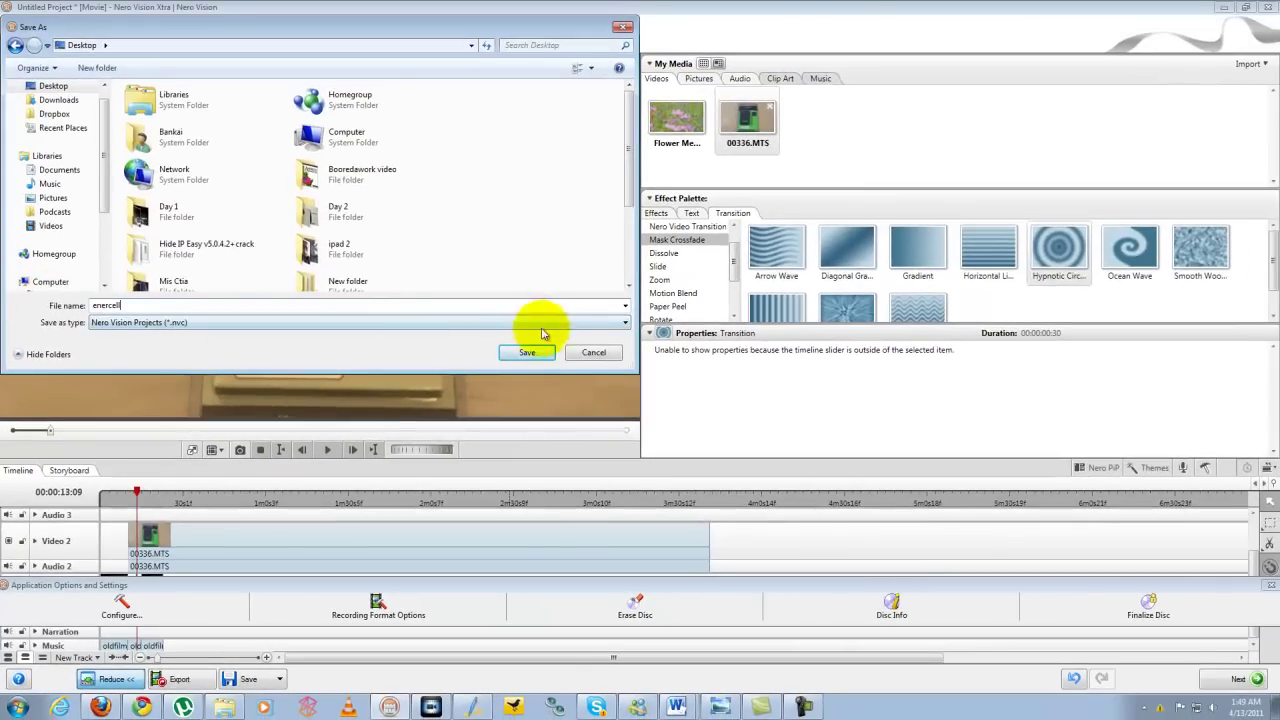
click(525, 352)
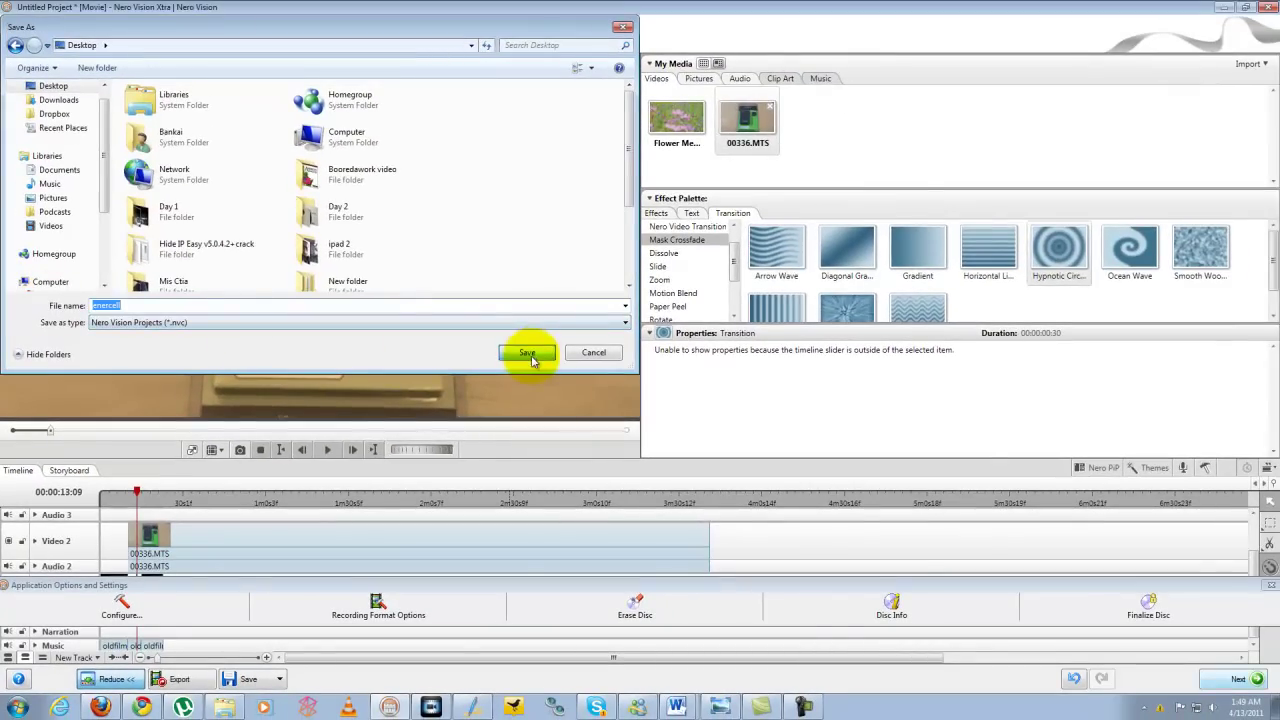
click(527, 352)
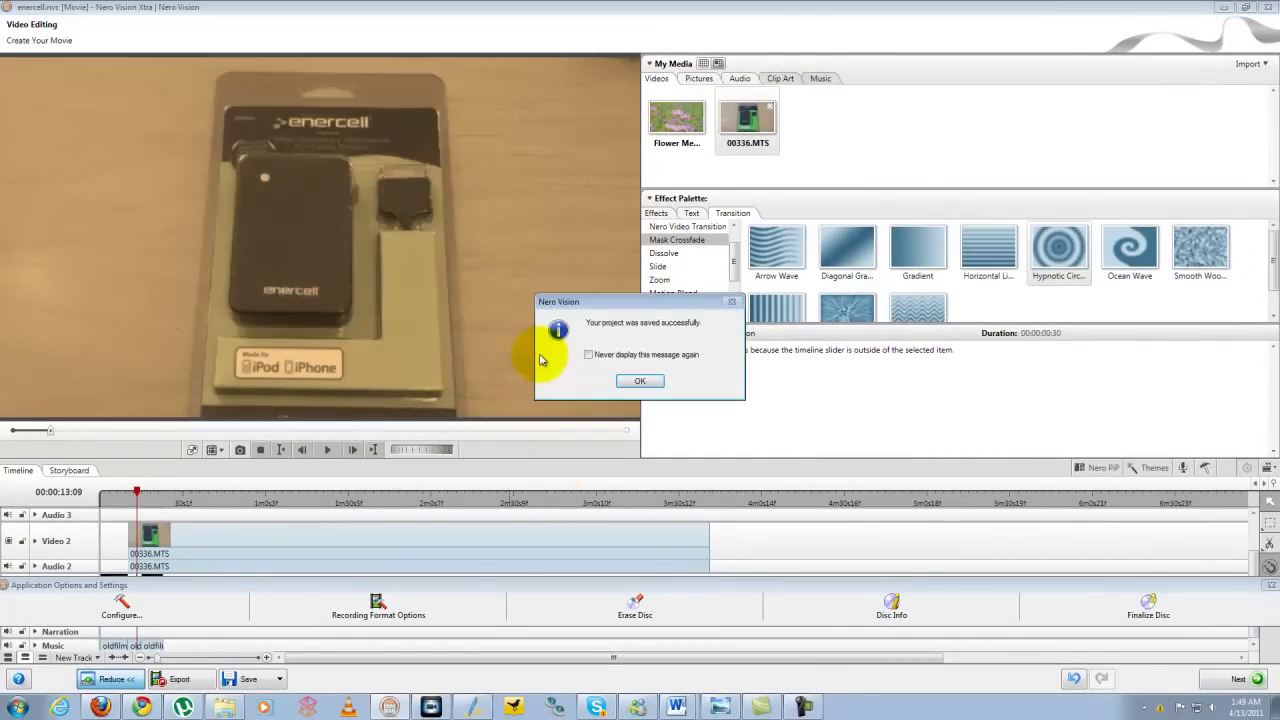
click(639, 381)
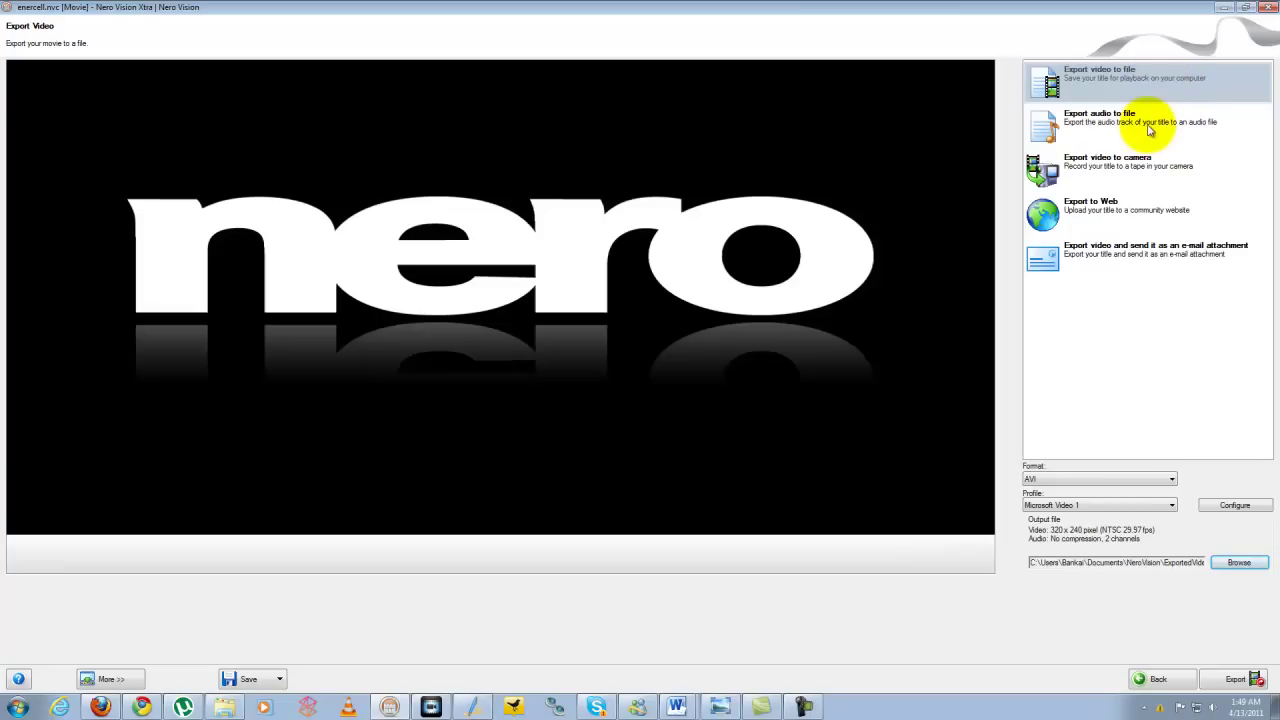
Step: Try MP4 as the output format with the MPEG4 profile
click(1088, 480)
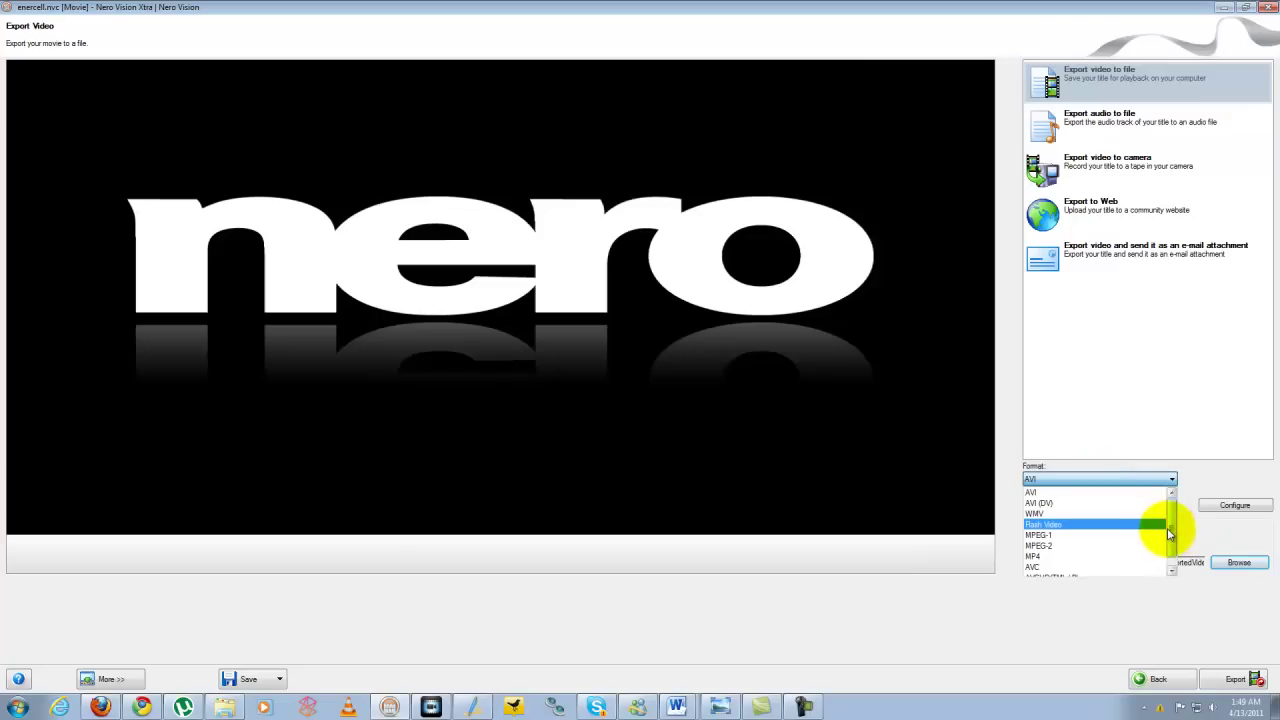
scroll(1180, 562, down, 1)
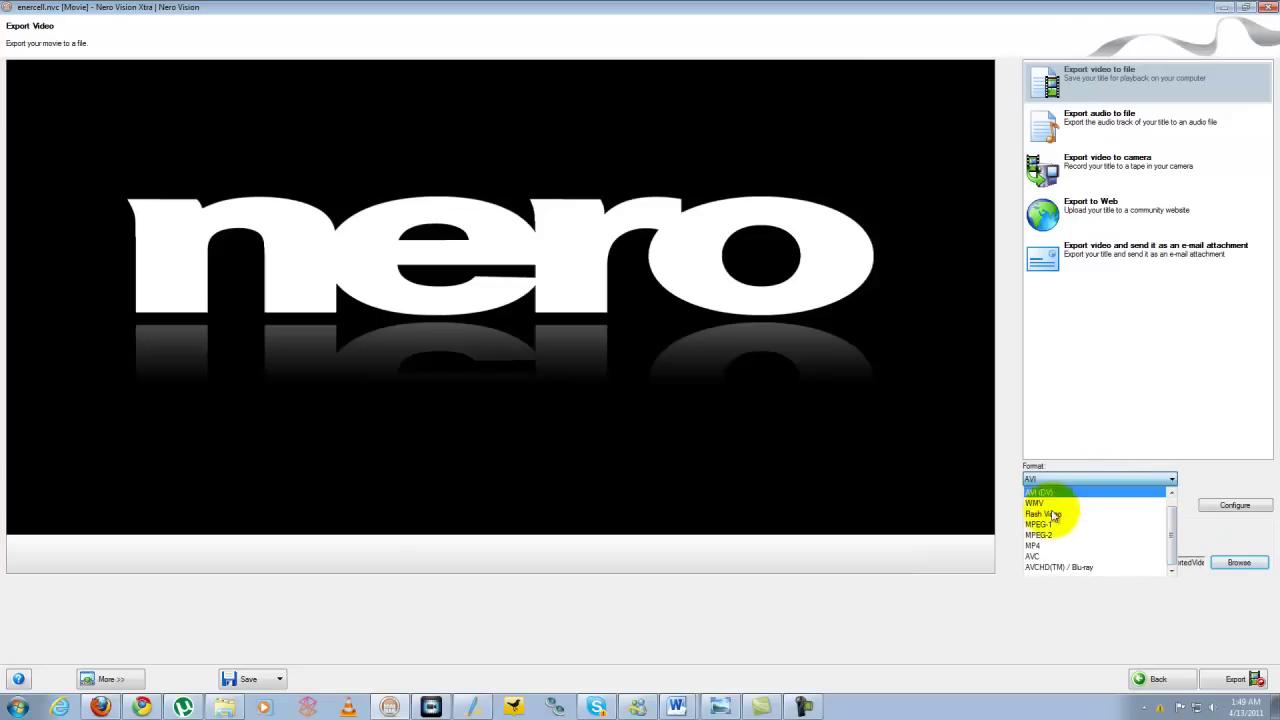
click(1040, 545)
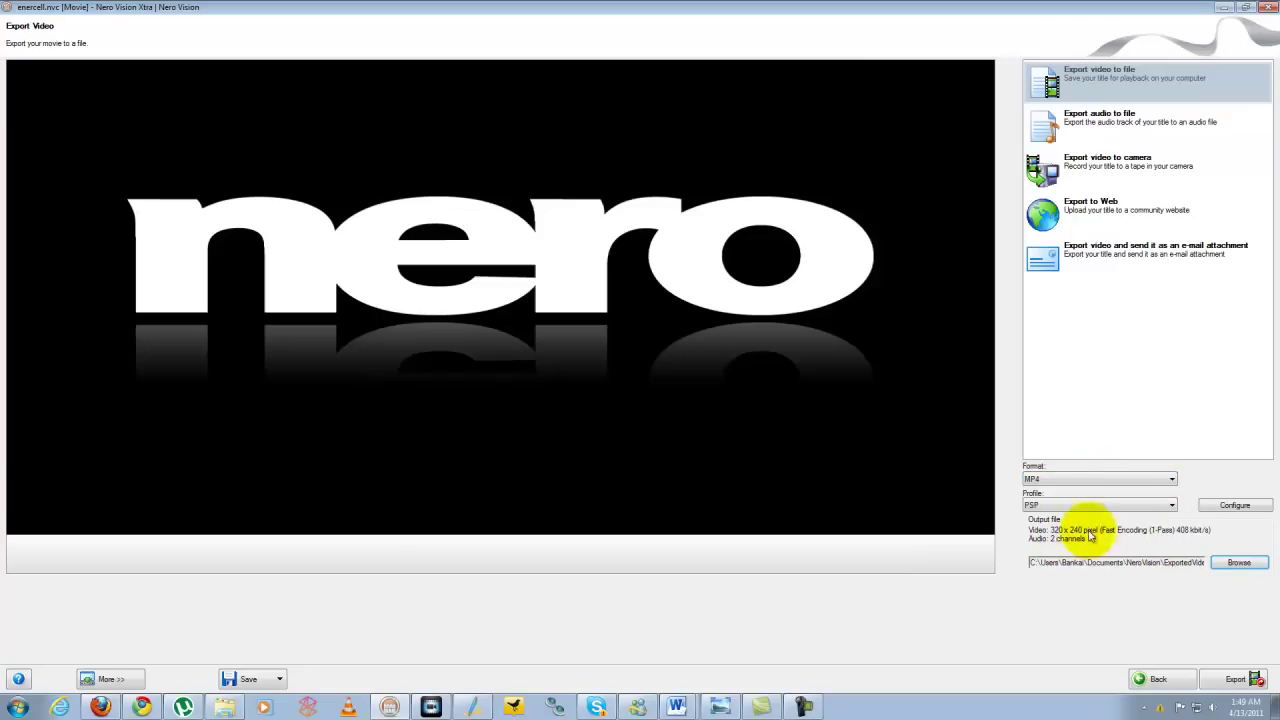
click(1128, 505)
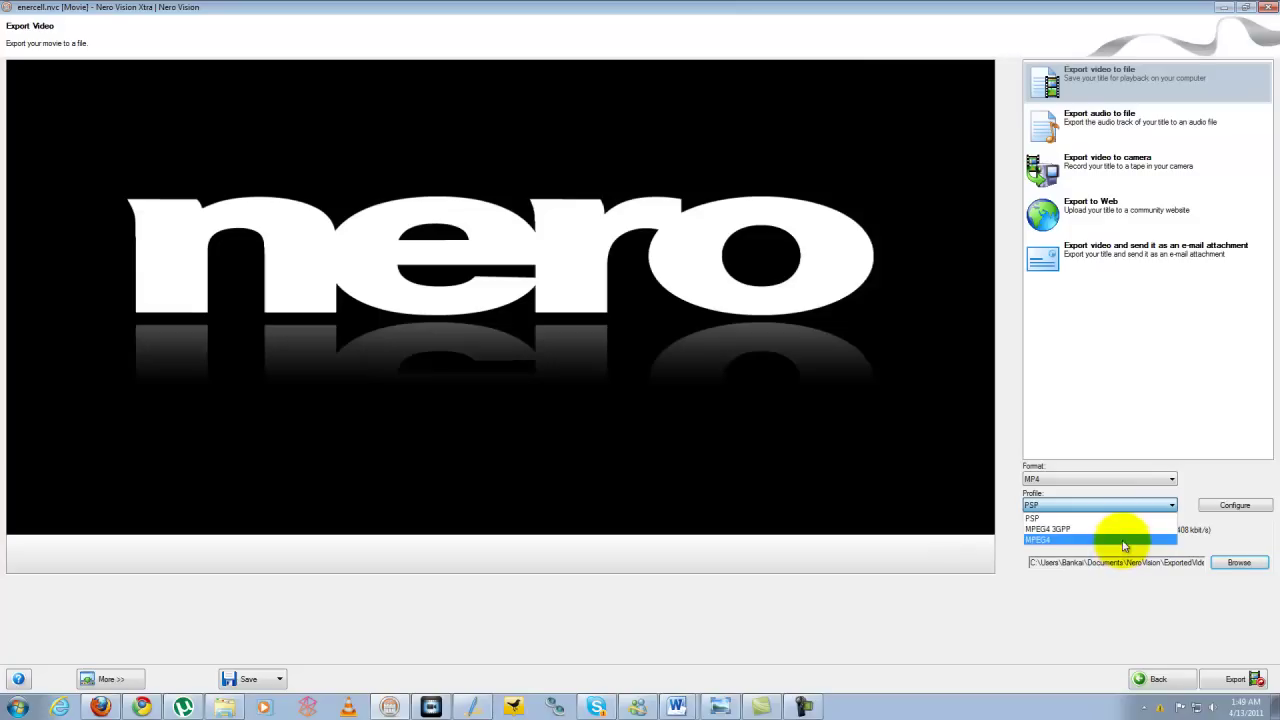
click(1124, 540)
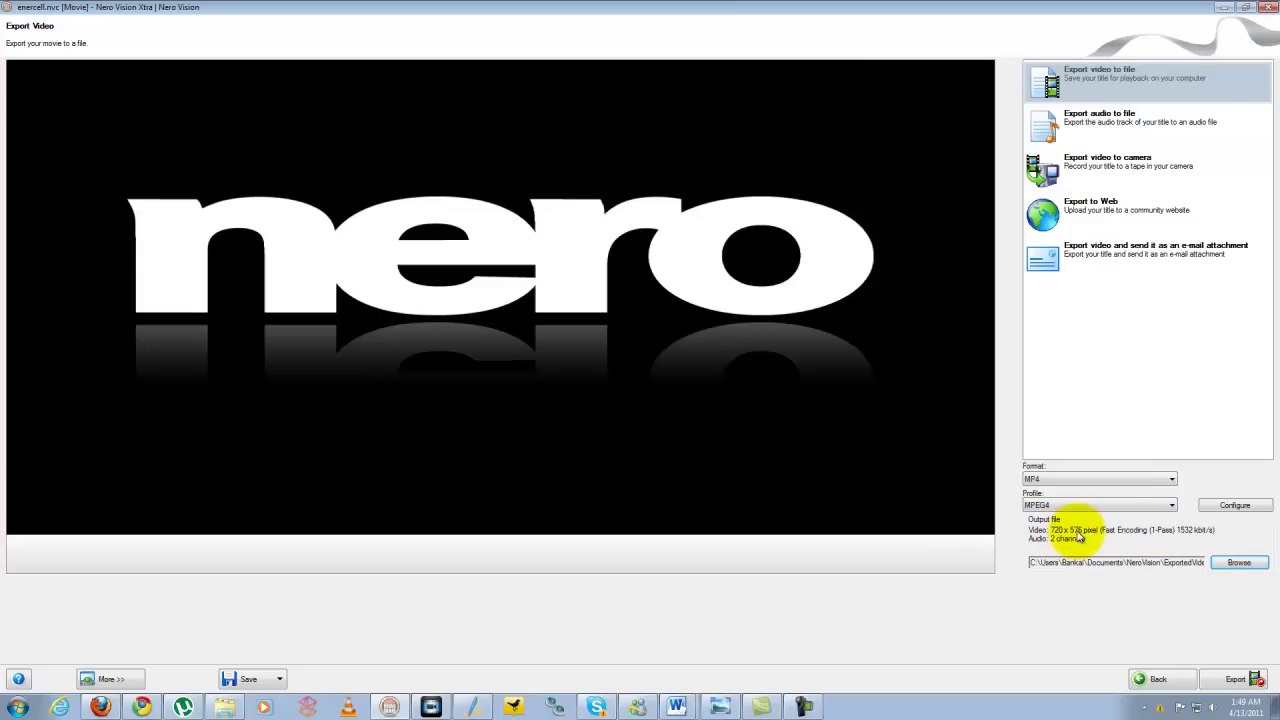
Step: Try AVI (DV), then settle on AVI format with the Xvid MPEG-4 Codec profile
click(1113, 481)
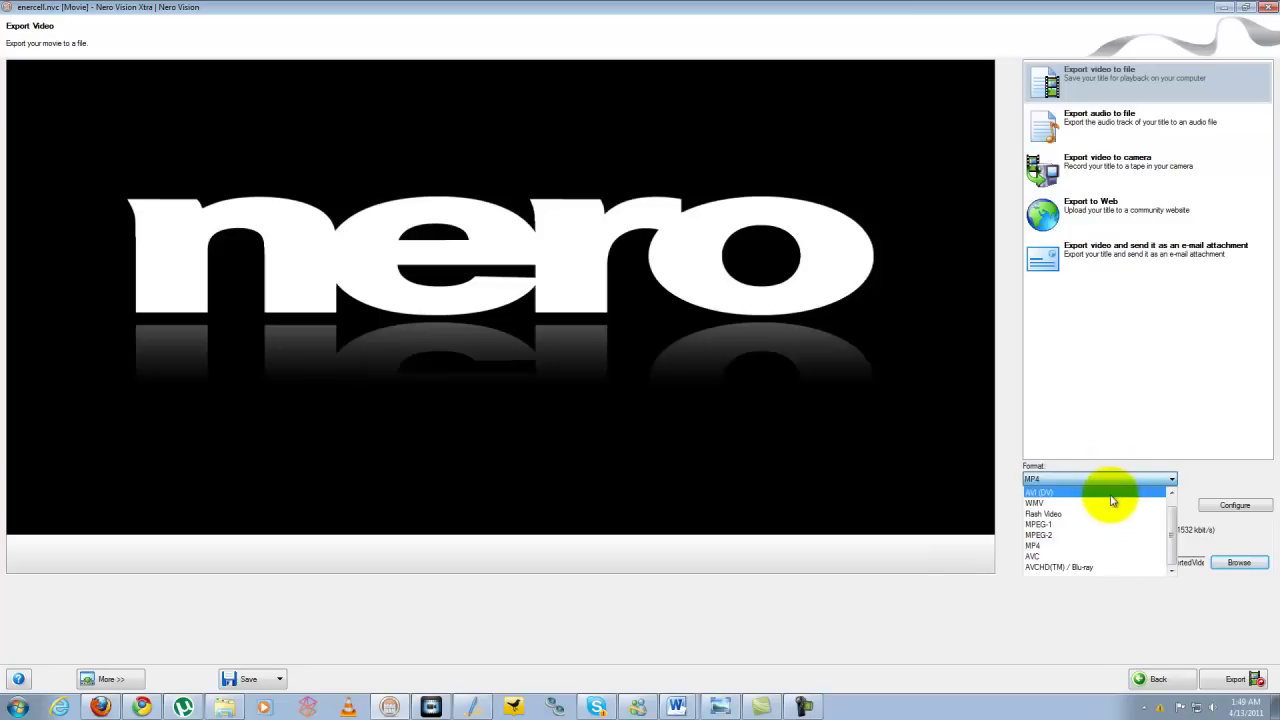
click(1113, 493)
click(1123, 482)
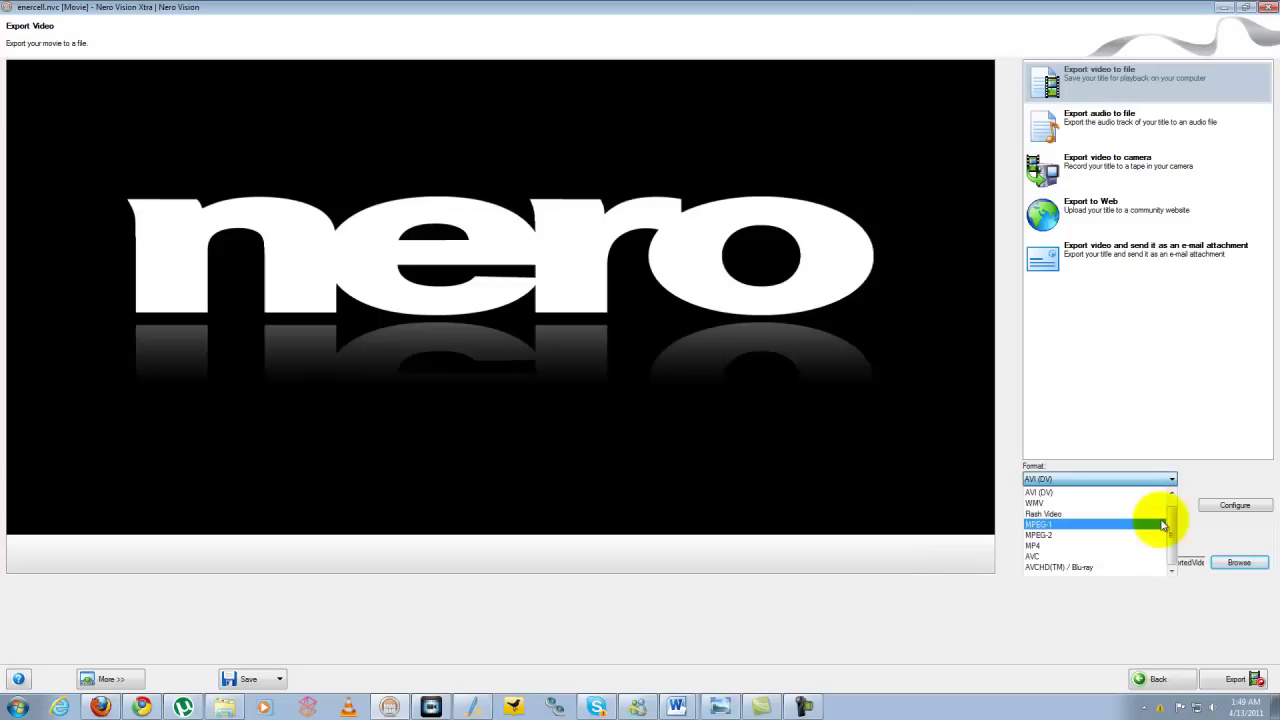
scroll(1165, 520, up, 1)
click(1085, 492)
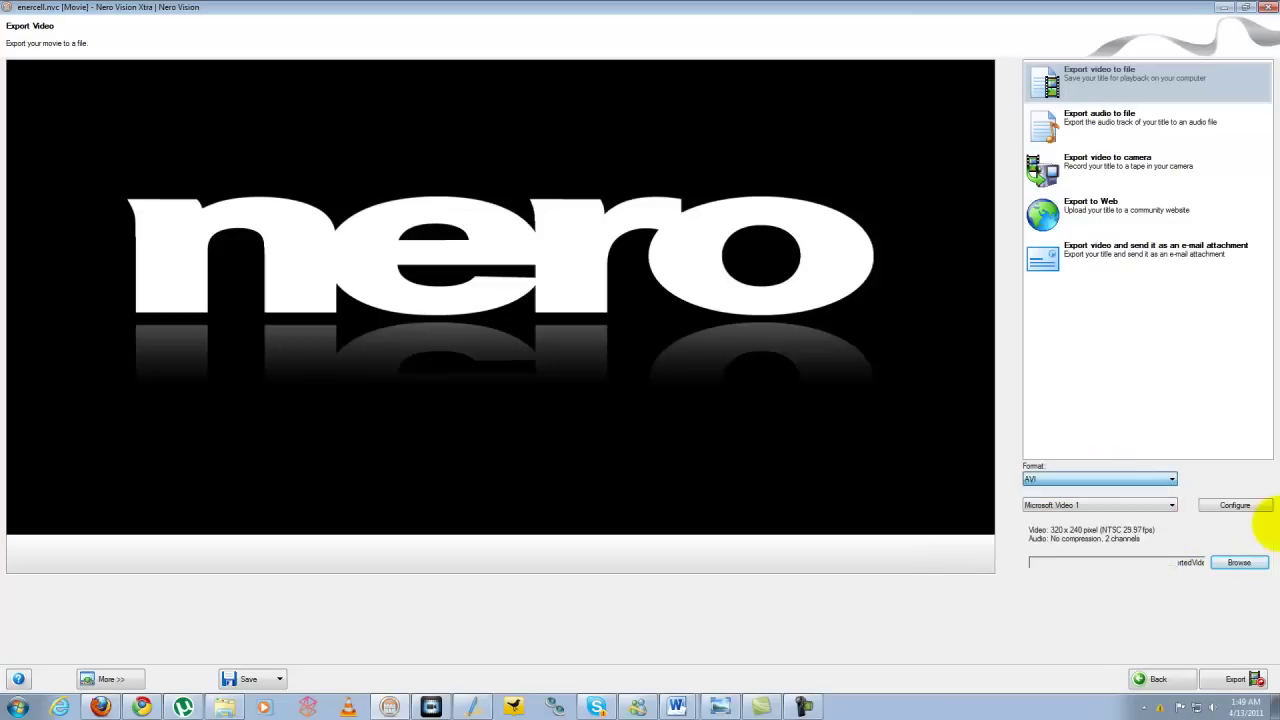
click(1155, 510)
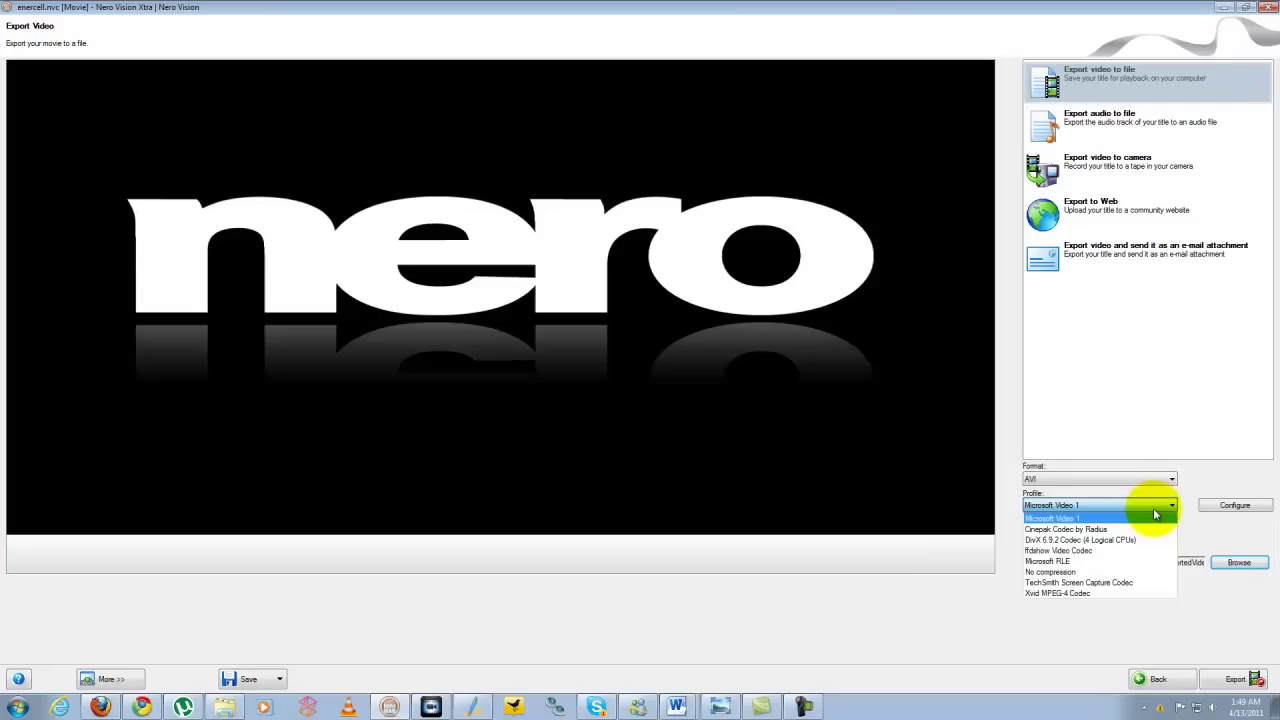
click(1104, 594)
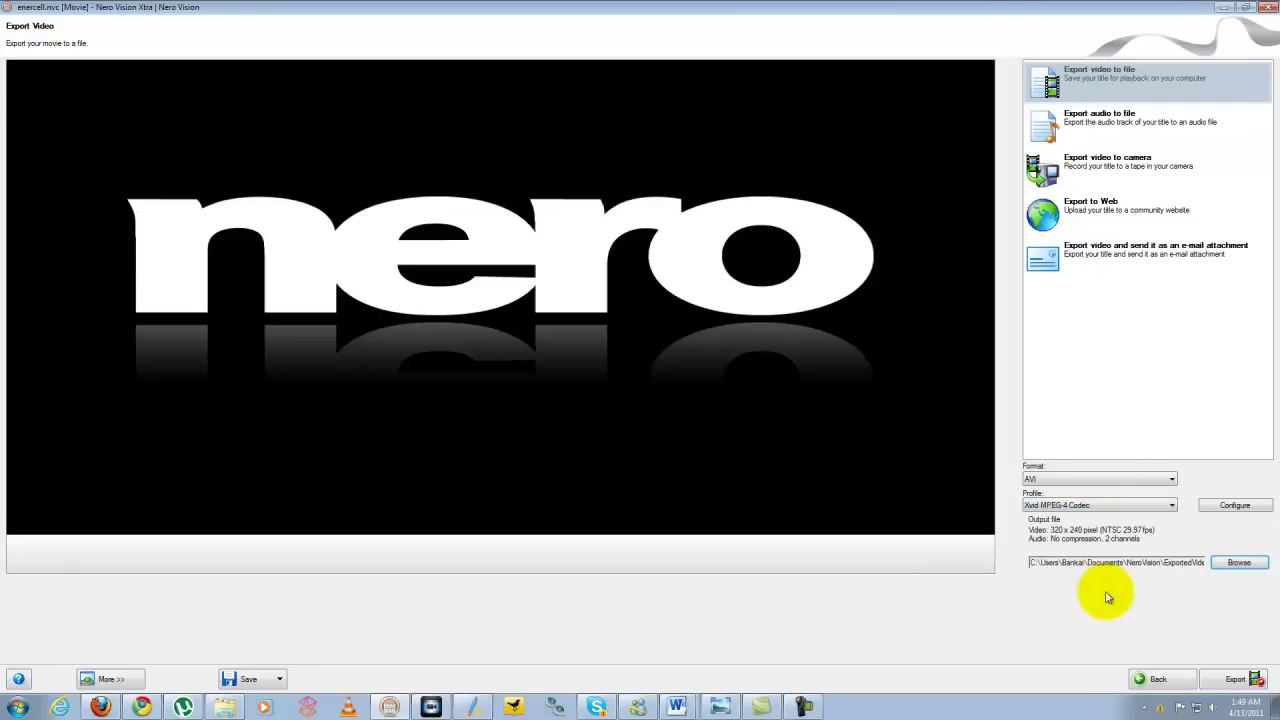
click(1120, 507)
click(1235, 505)
Step: In the Configure dialog, change the video codec from Xvid to Microsoft RLE
click(1245, 510)
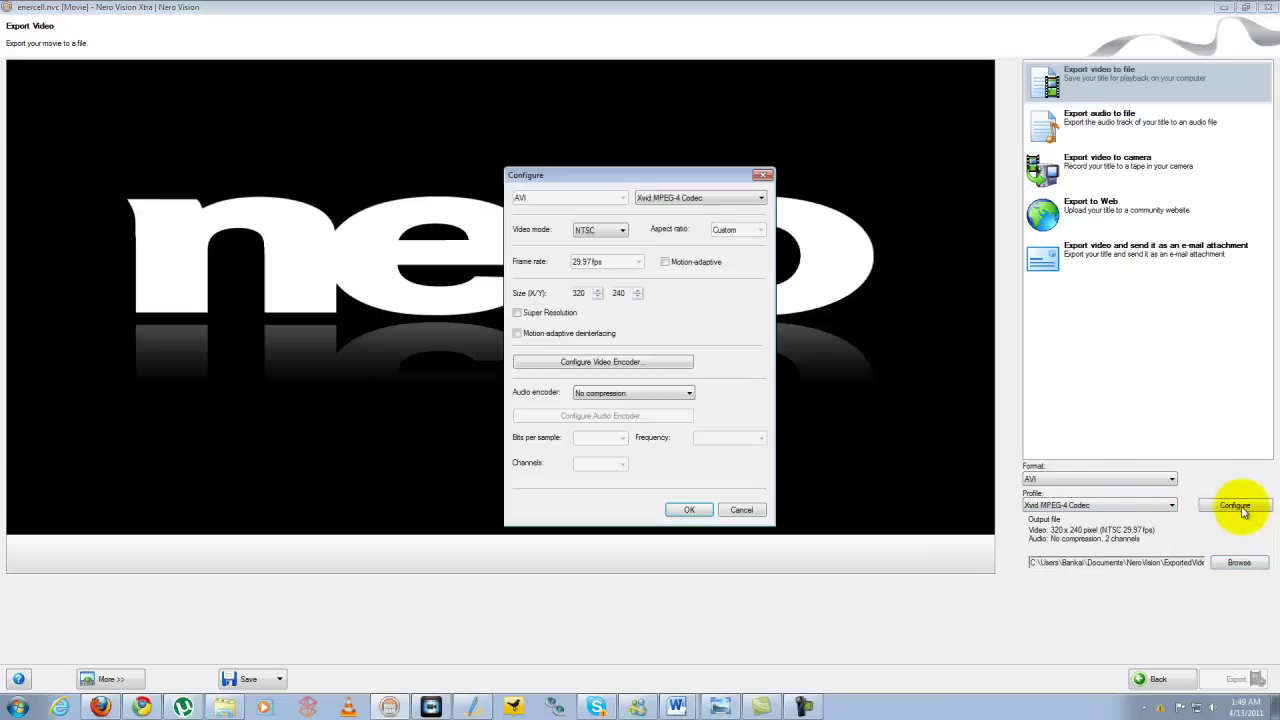
click(670, 198)
click(590, 205)
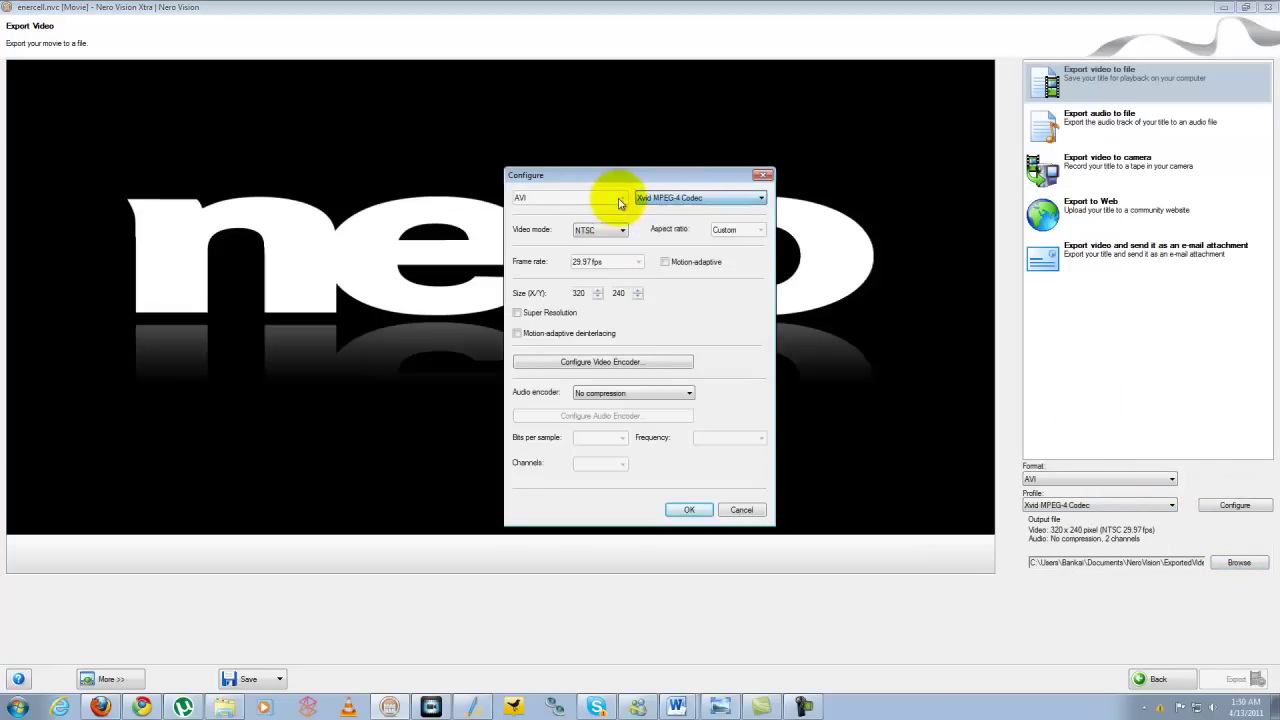
click(697, 197)
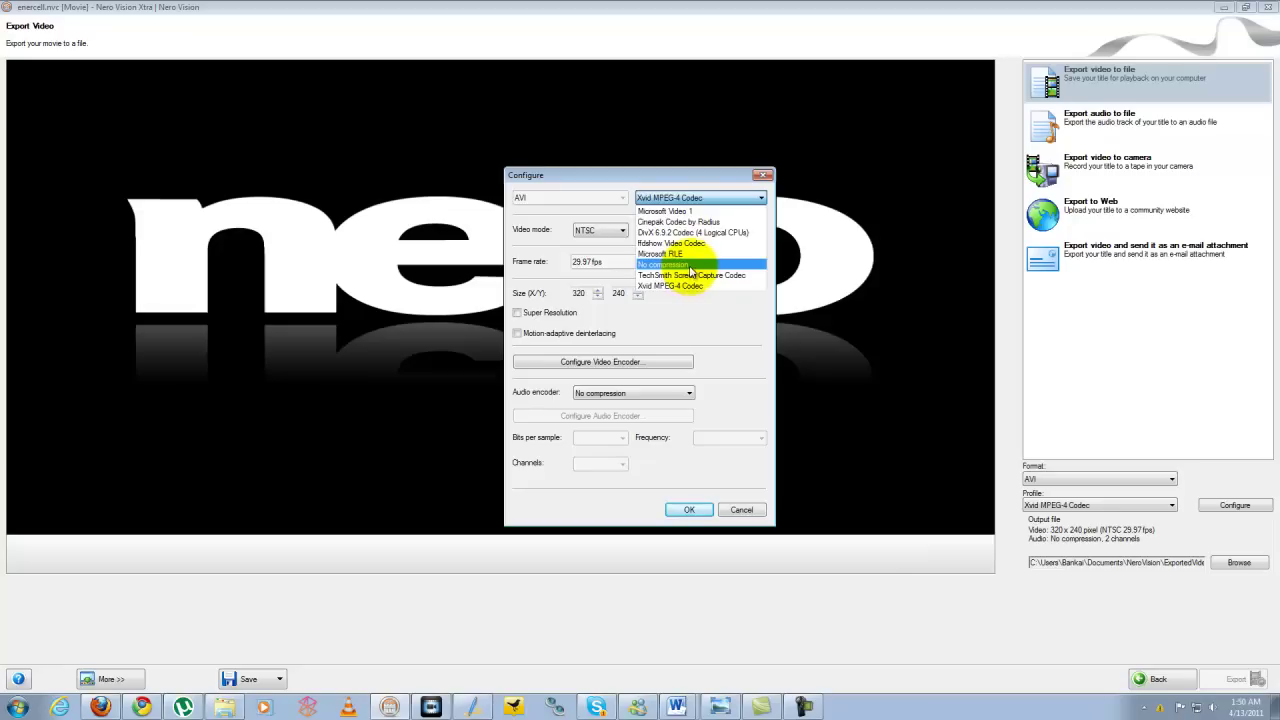
click(690, 254)
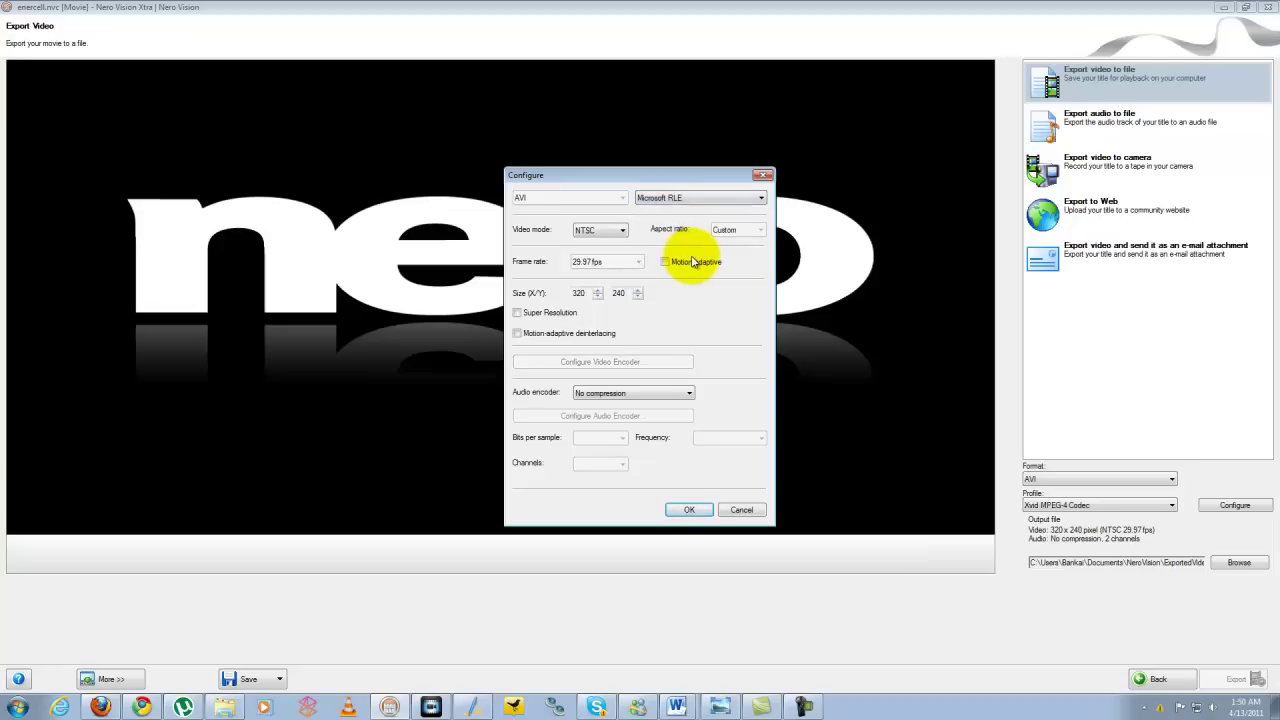
Step: Discard the Configure changes and set export to WMV with the HD 720p (1280x720) profile
click(763, 175)
click(1168, 481)
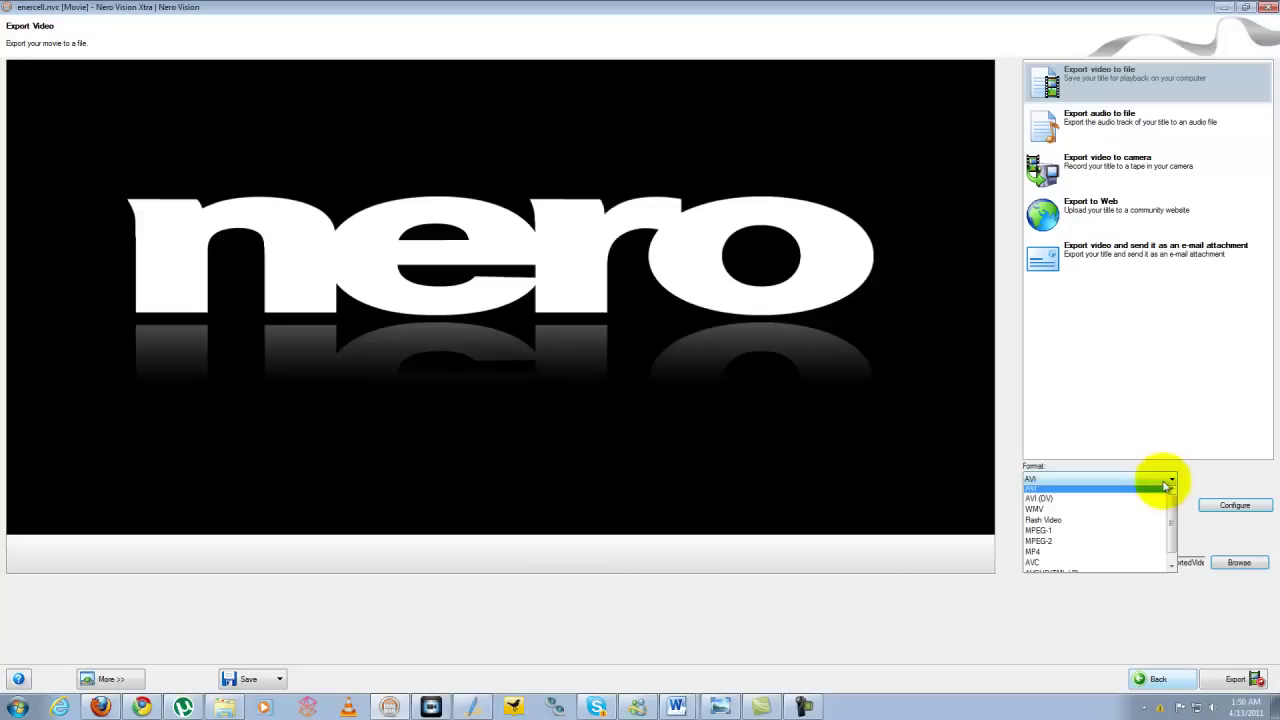
click(1139, 518)
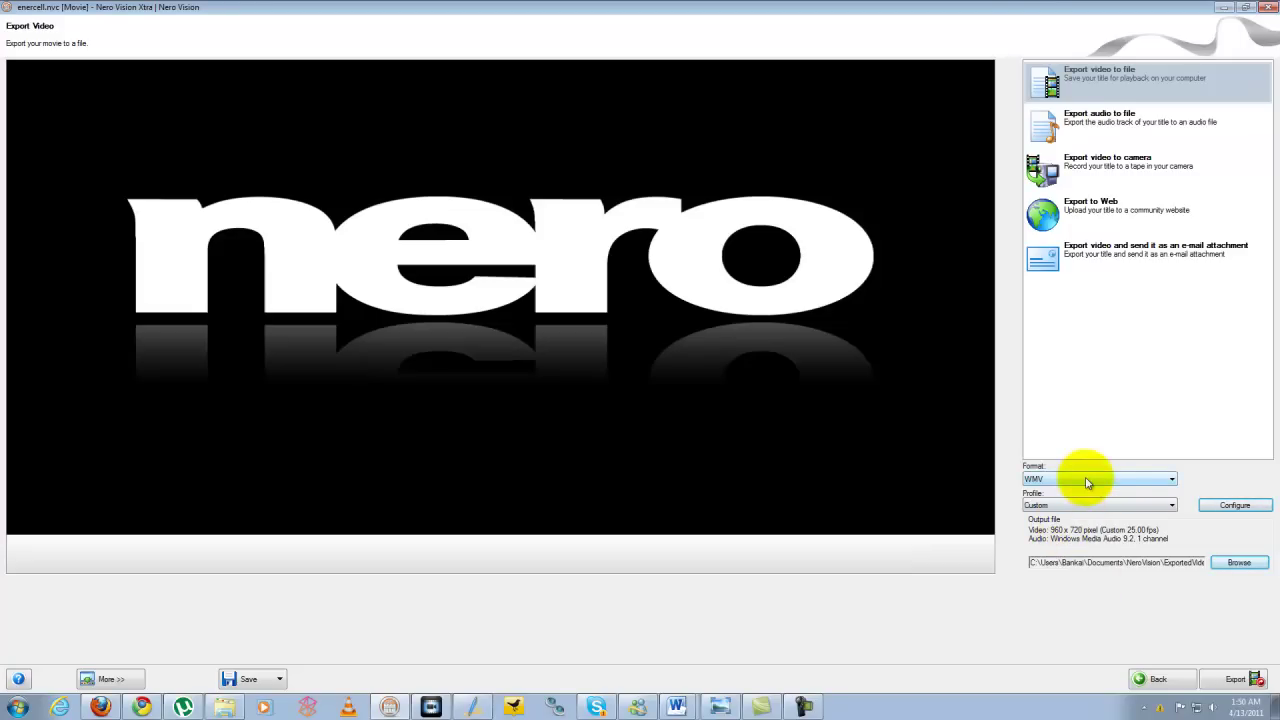
click(1172, 507)
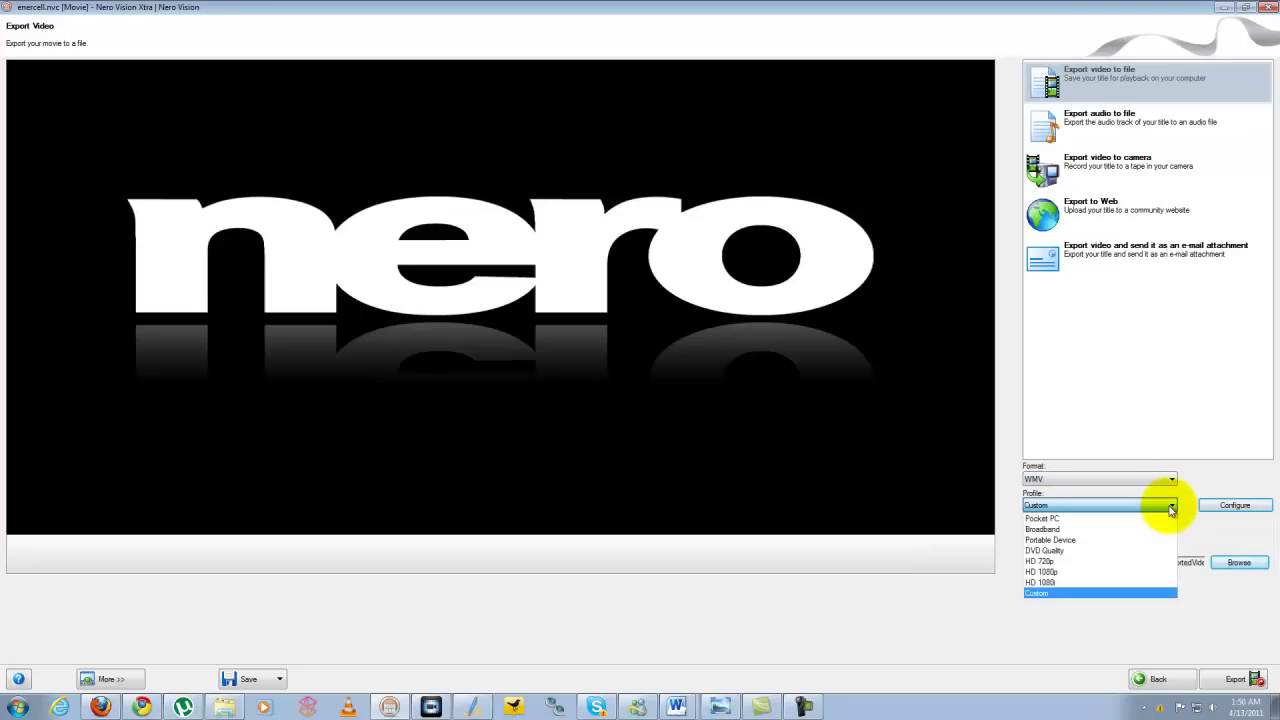
click(1069, 563)
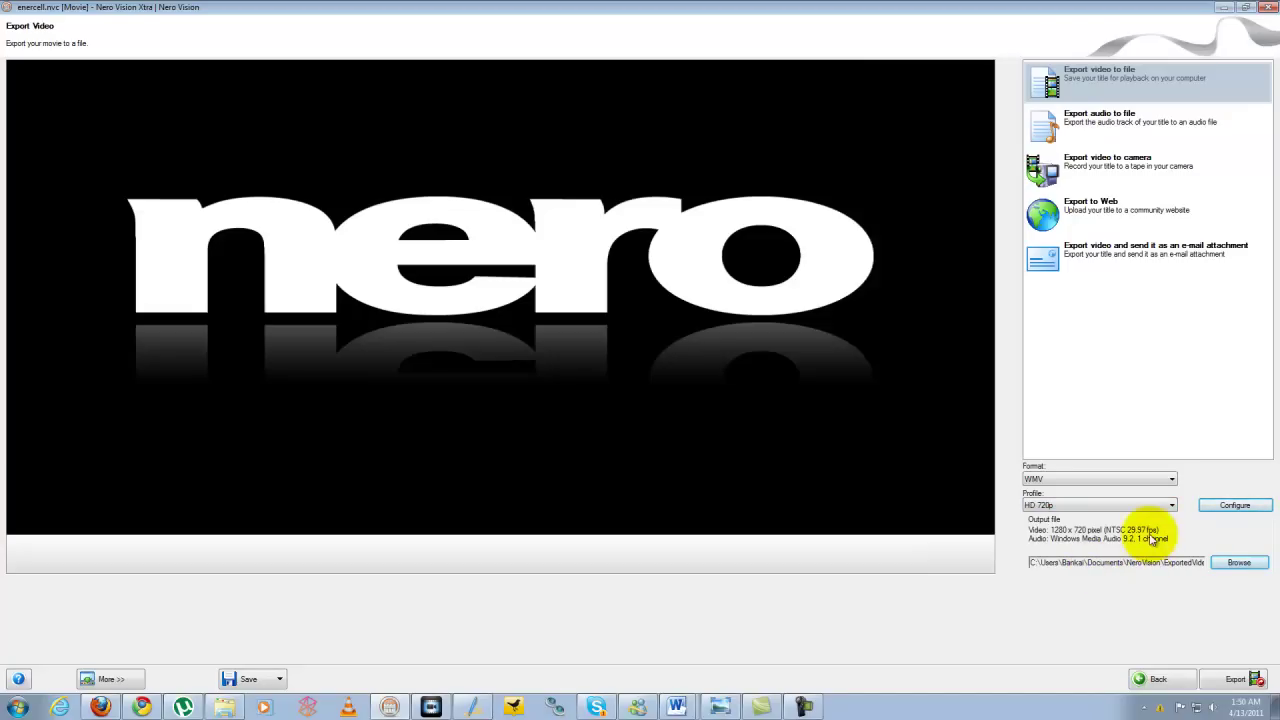
click(1237, 562)
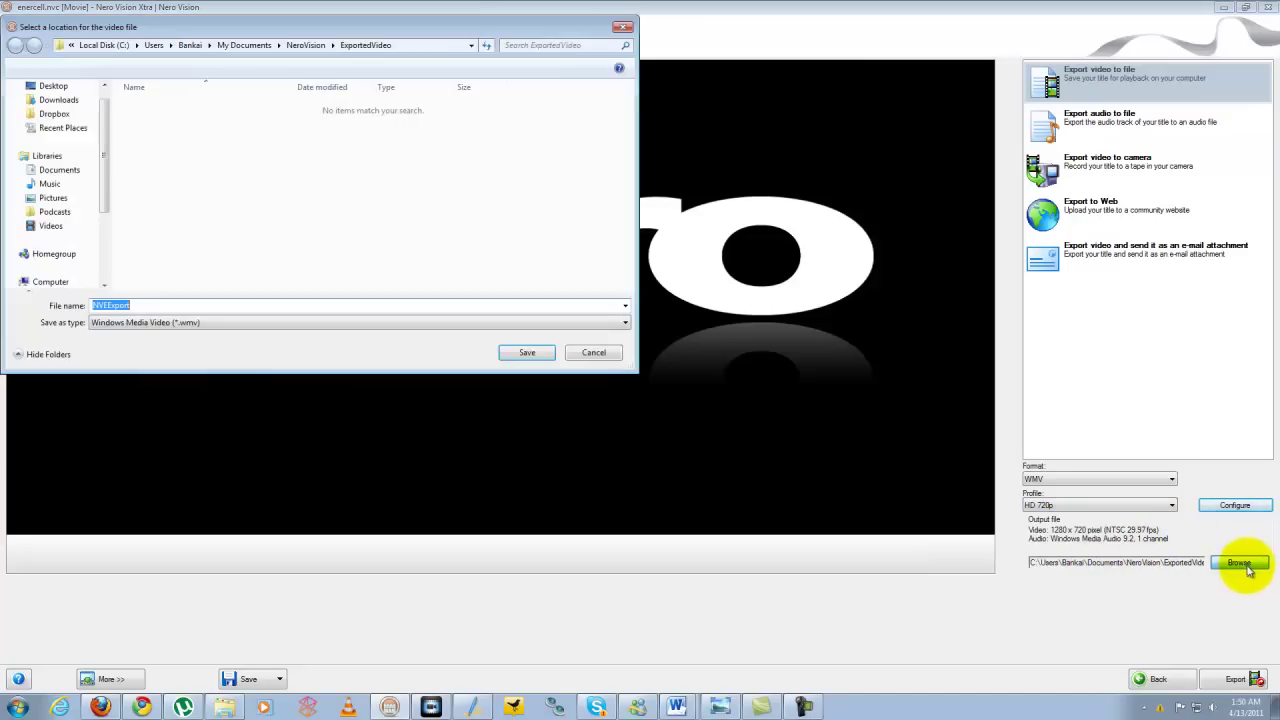
click(622, 27)
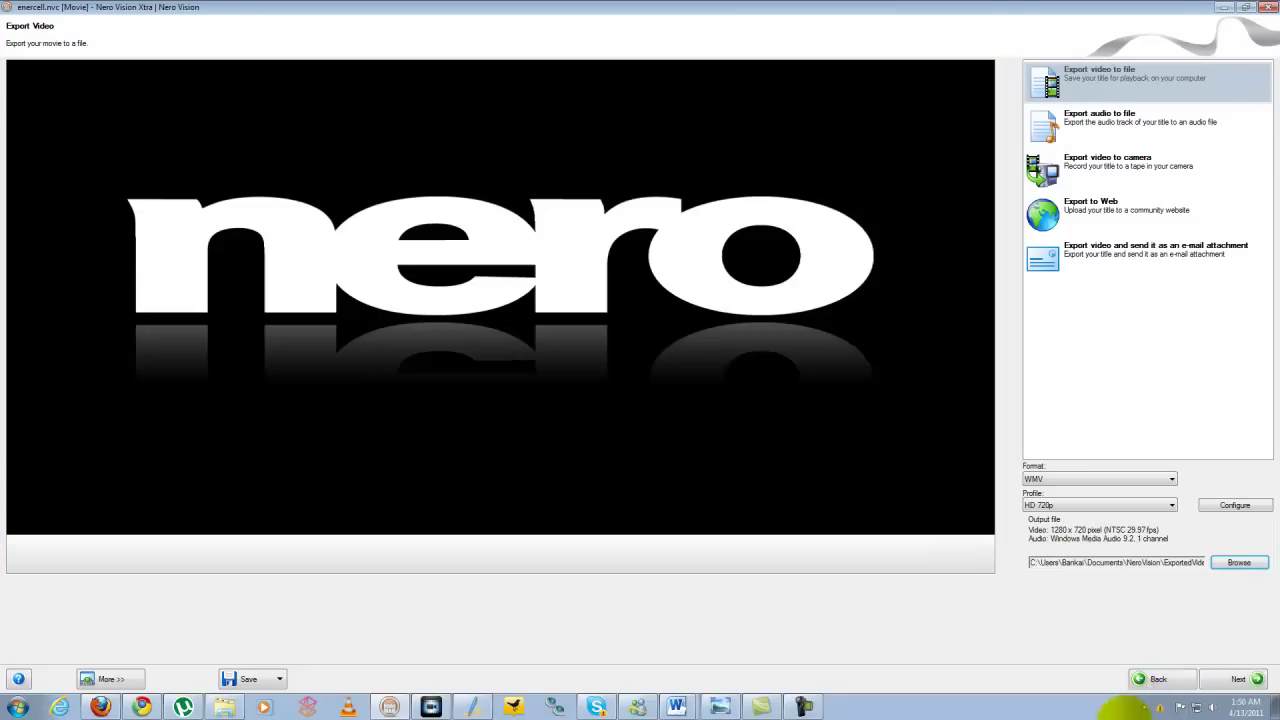
Step: Return to the editing workspace and move the playhead to 00:00:51:11 for a snapshot
click(1152, 679)
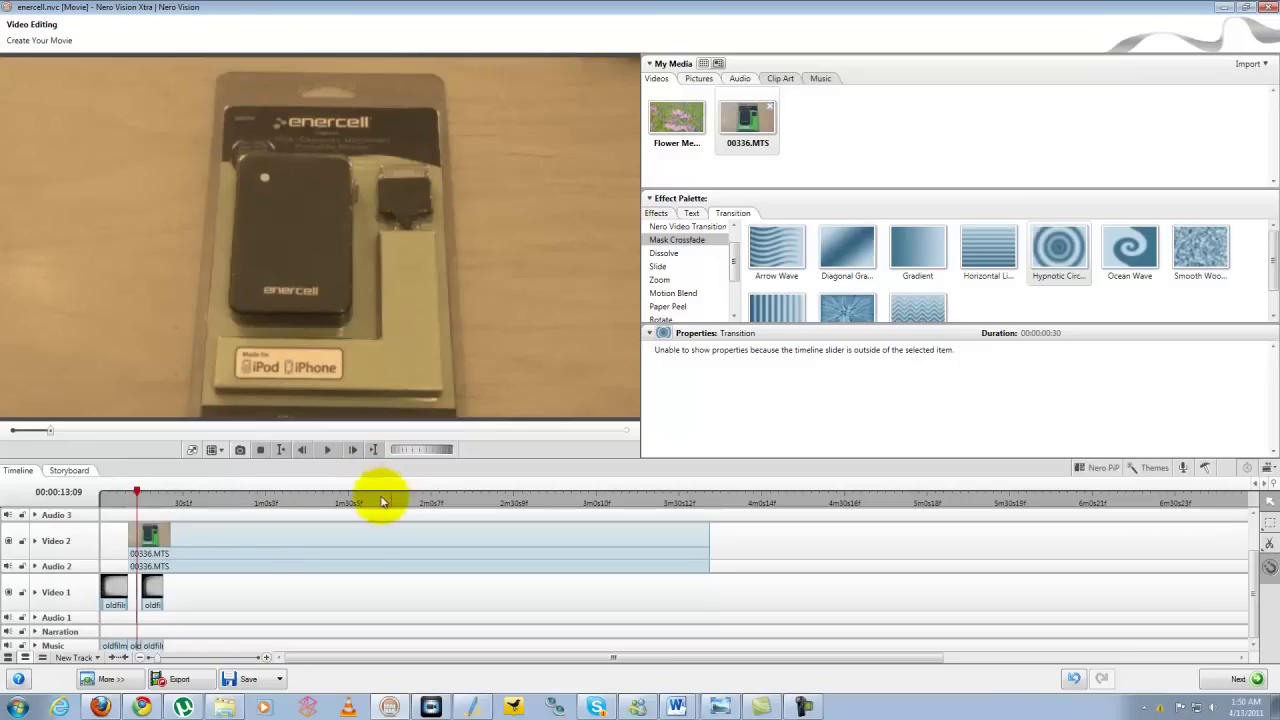
drag(141, 490, 240, 492)
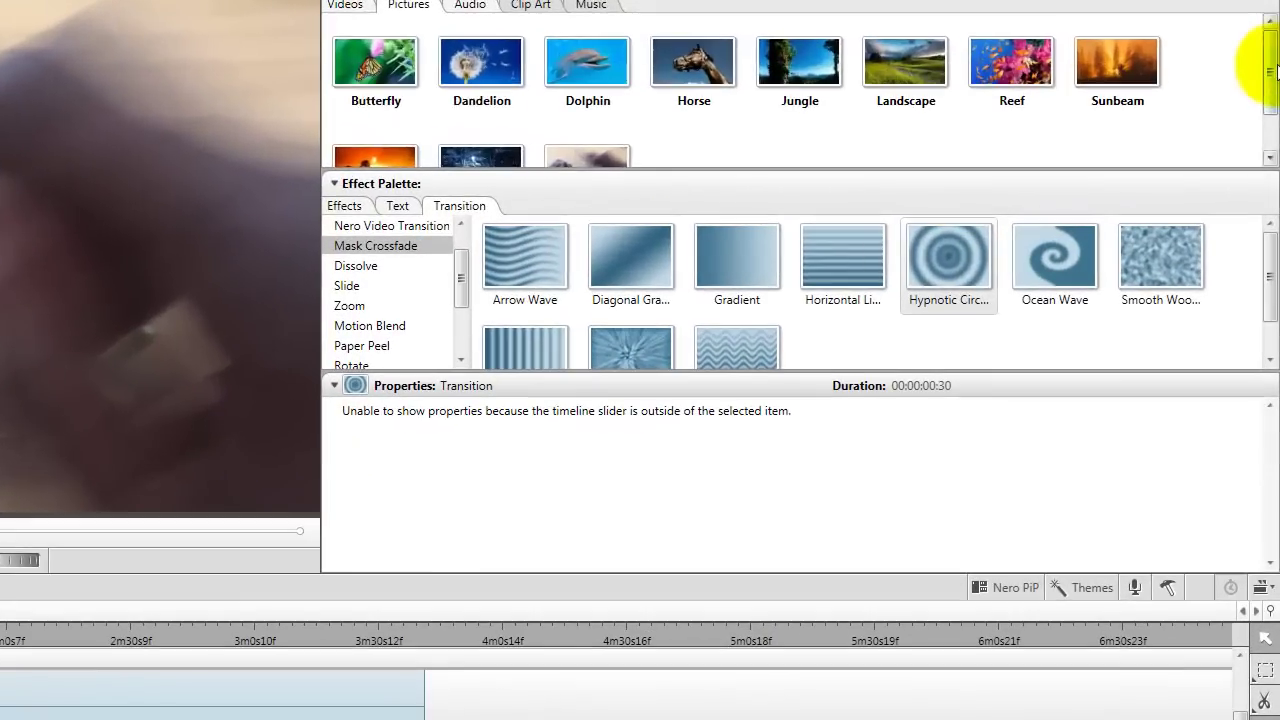
scroll(1262, 135, down, 2)
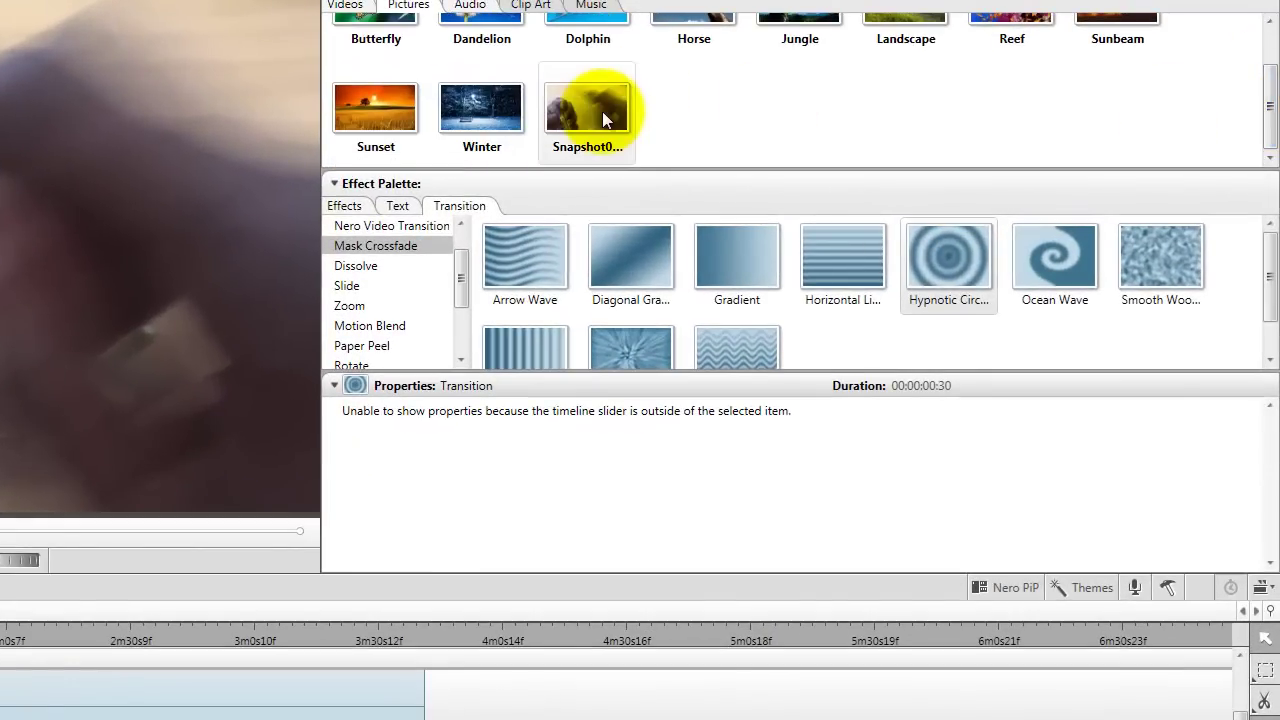